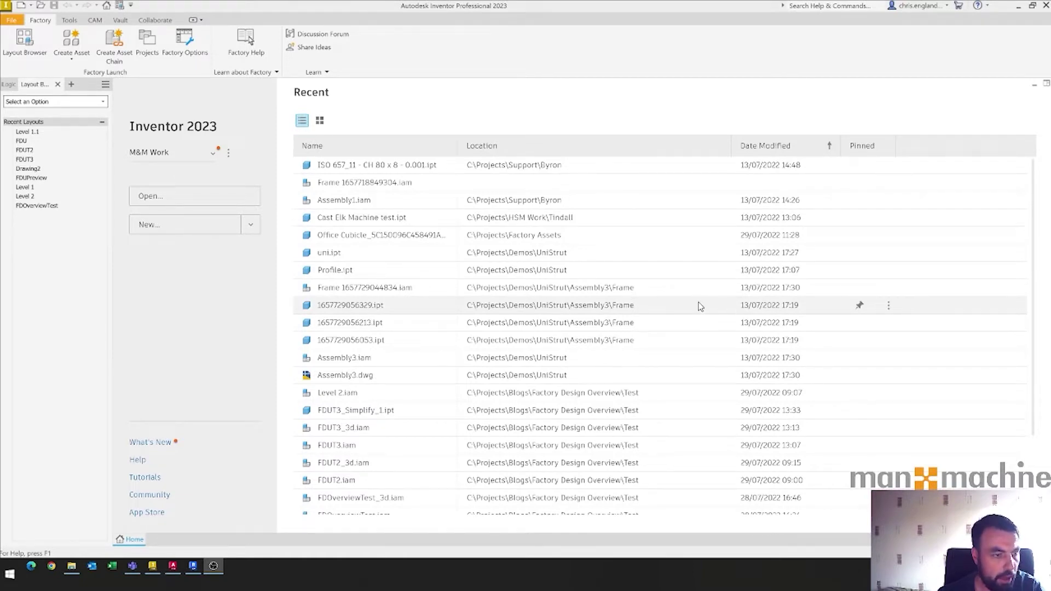
Create a new factory layout named Live in the Factory Design Overview folder using the predefined template.
left_click(74, 103)
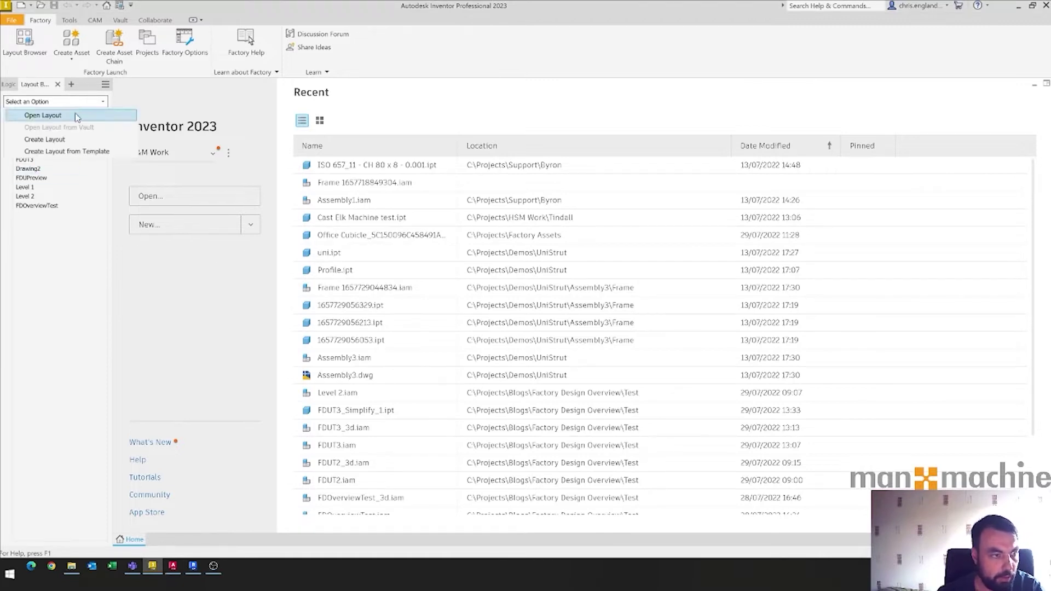
left_click(70, 140)
double_click(503, 232)
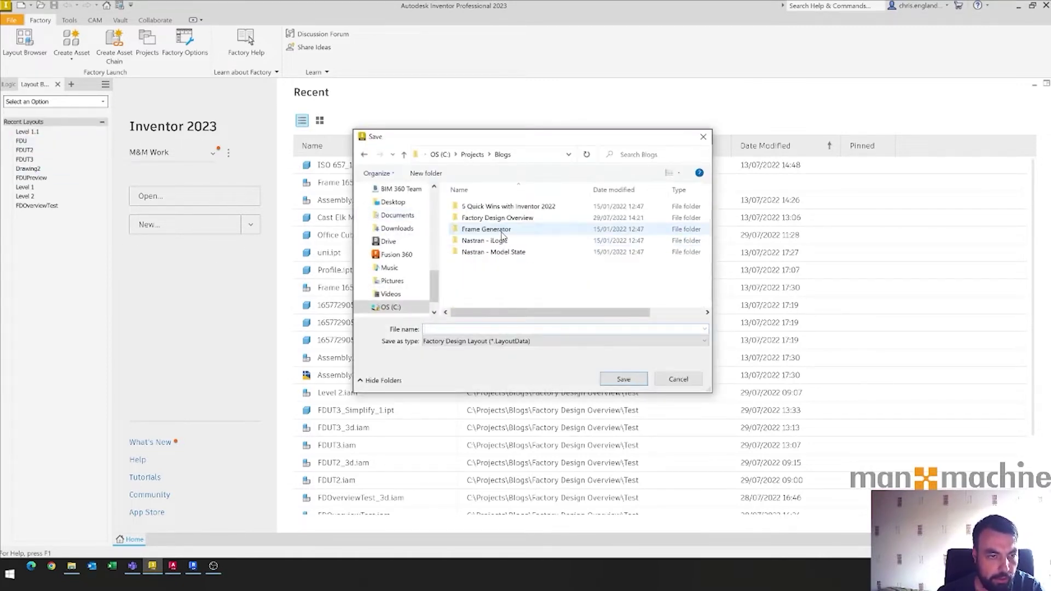
double_click(495, 219)
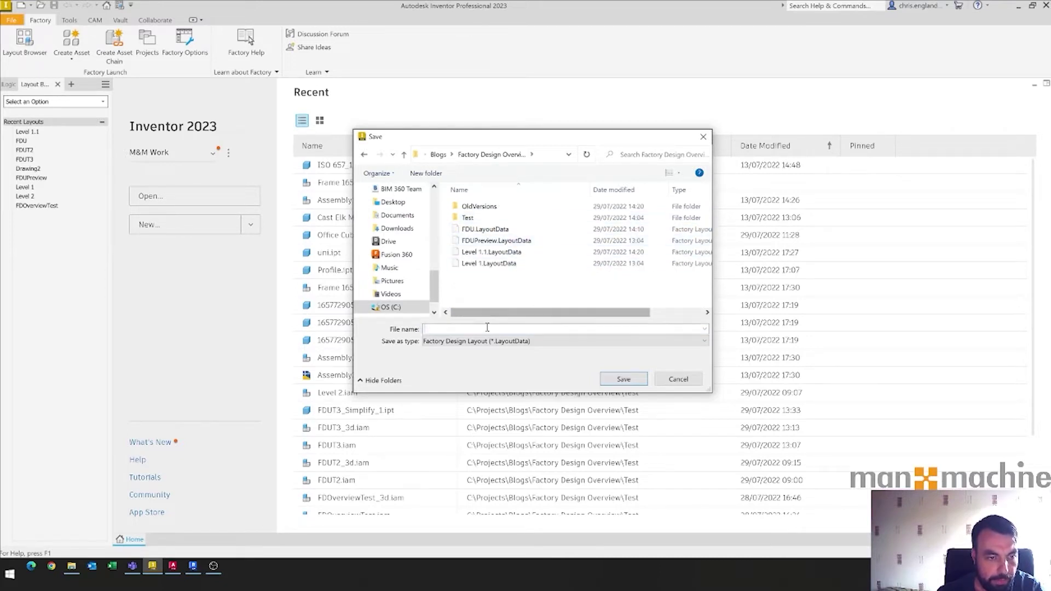
type("Live")
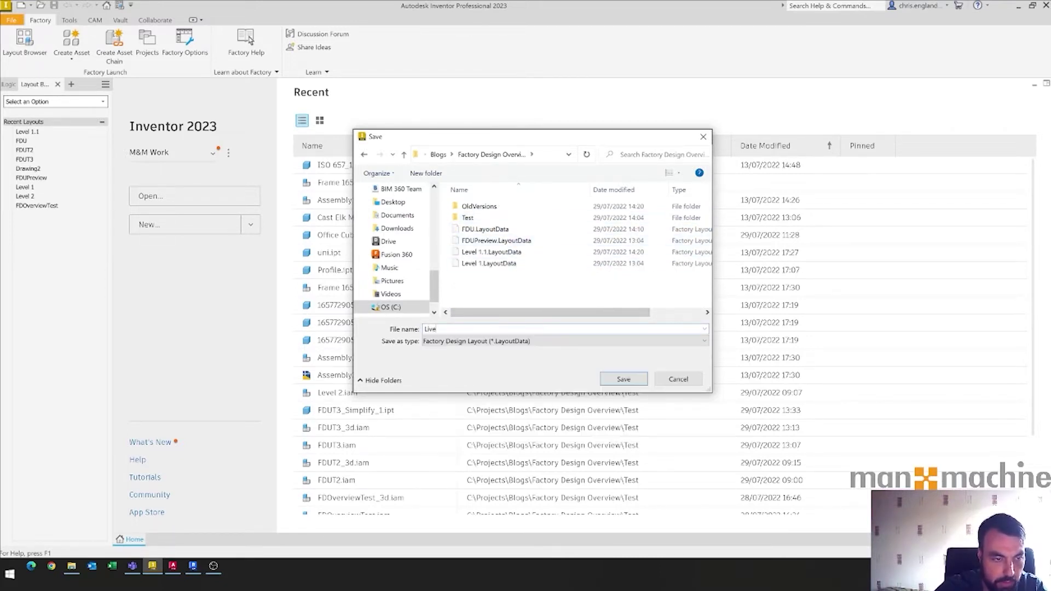
key("Return")
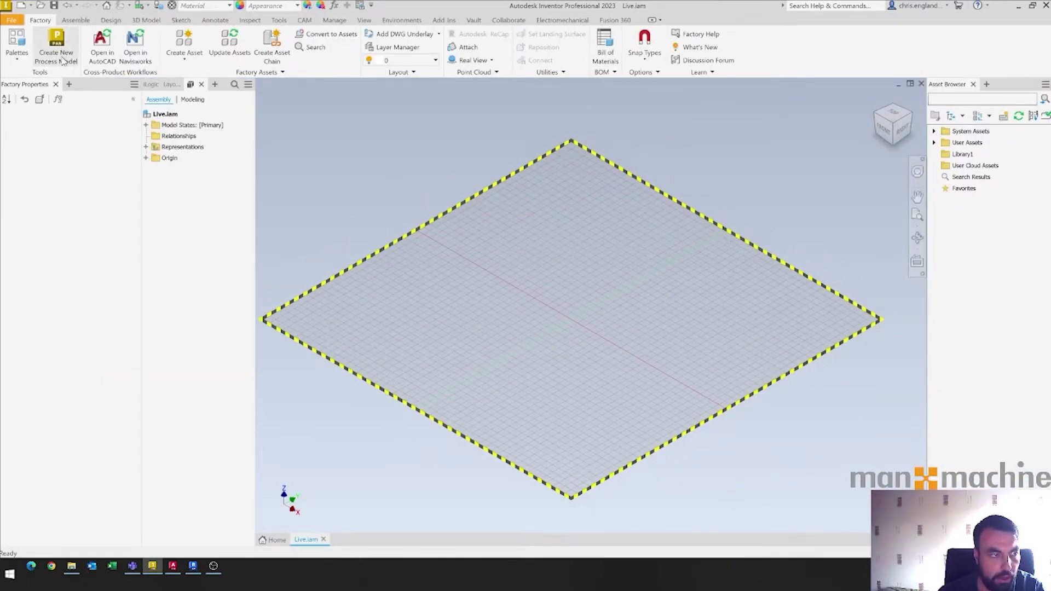
Import the Revit model AS-AK-00-ZZ-M3-A-00001.rvt as a reference model, using its 3D Section view with all categories.
left_click(76, 20)
left_click(28, 43)
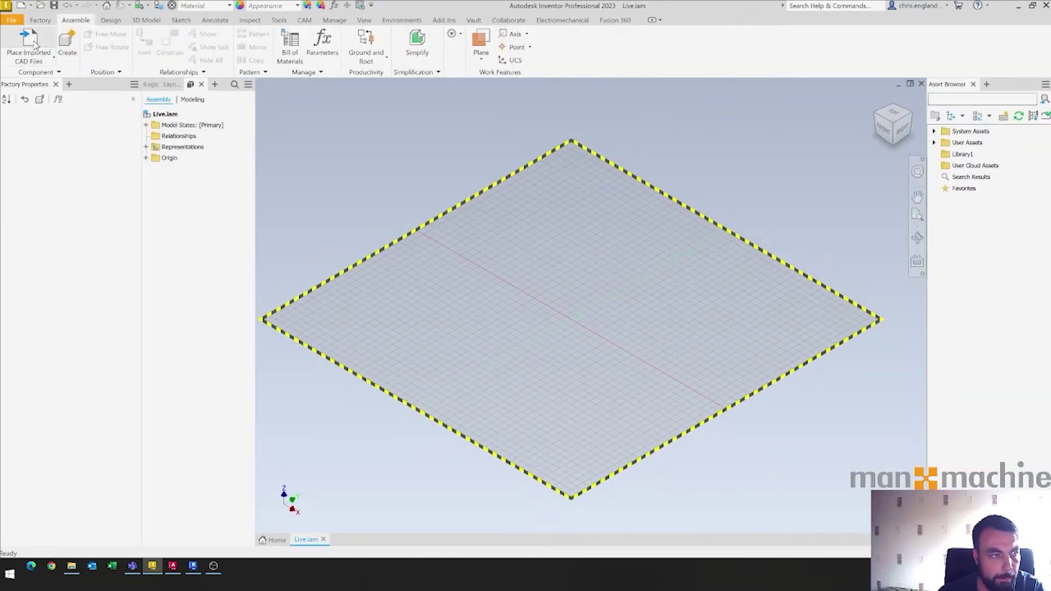
left_click(537, 267)
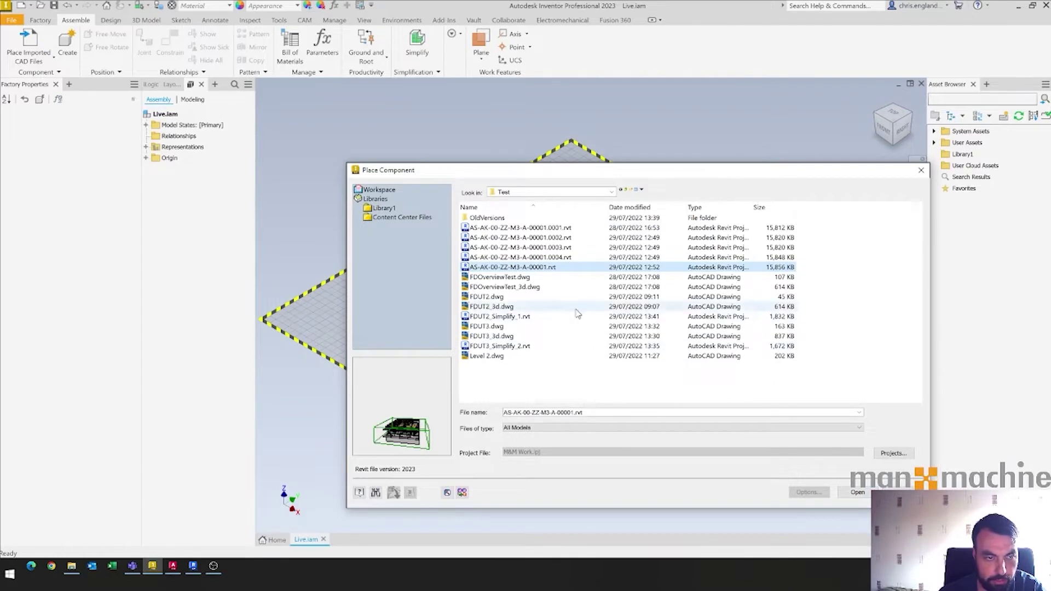
left_click(858, 493)
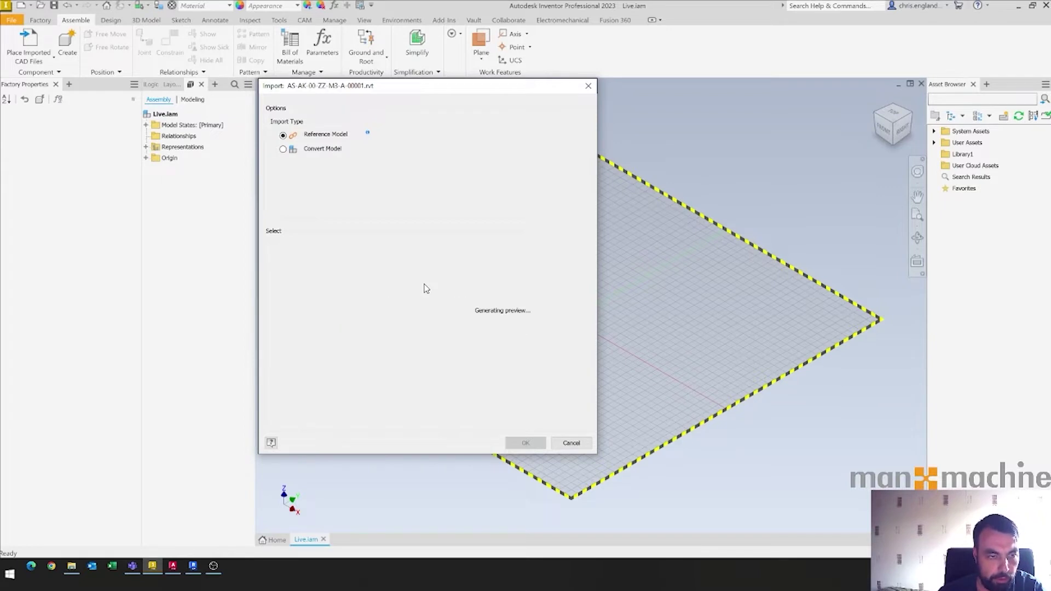
left_click(377, 265)
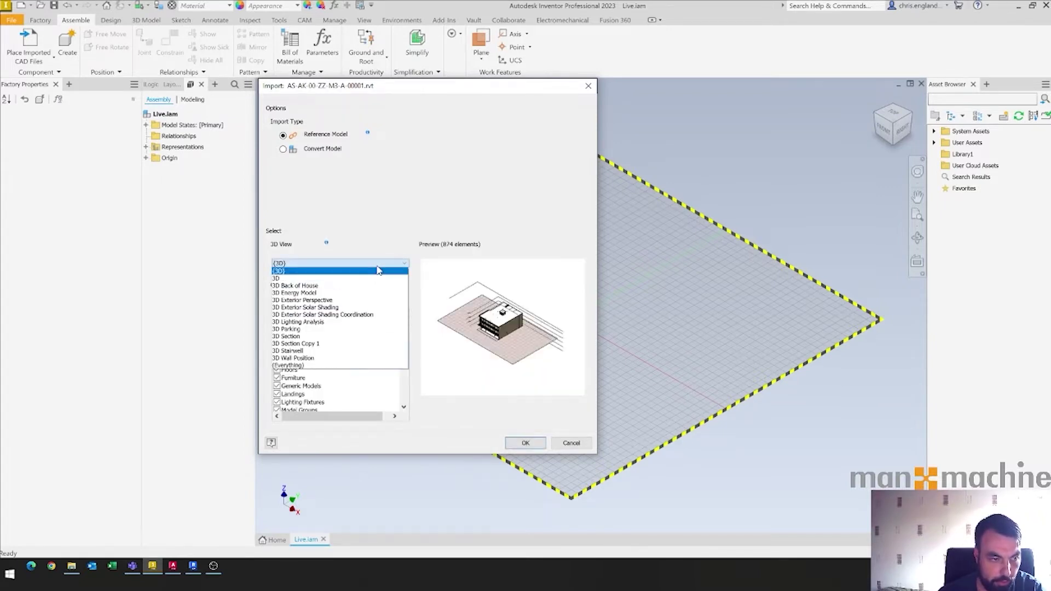
left_click(317, 336)
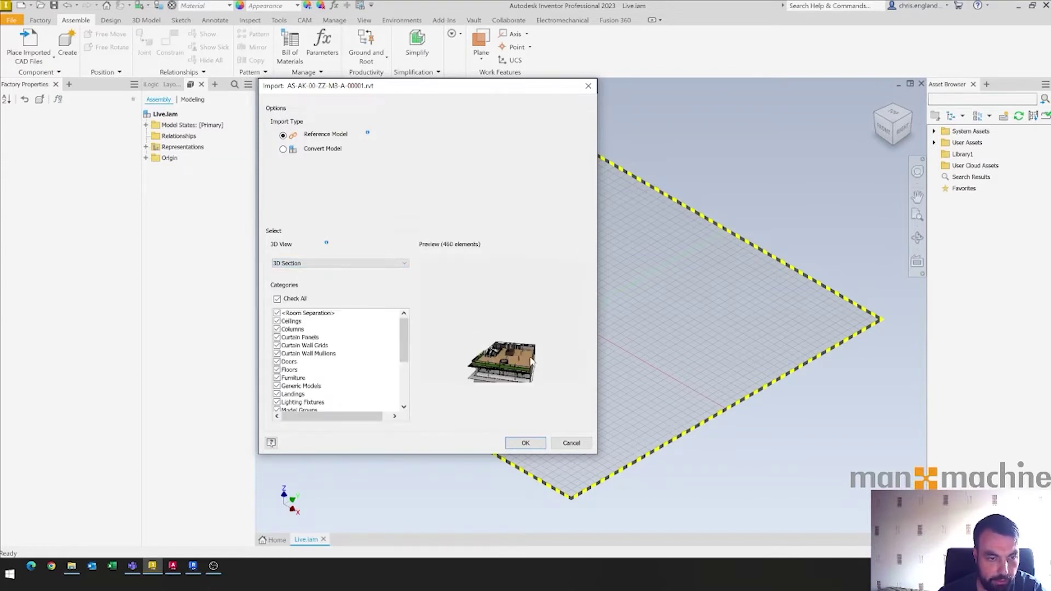
left_click(525, 445)
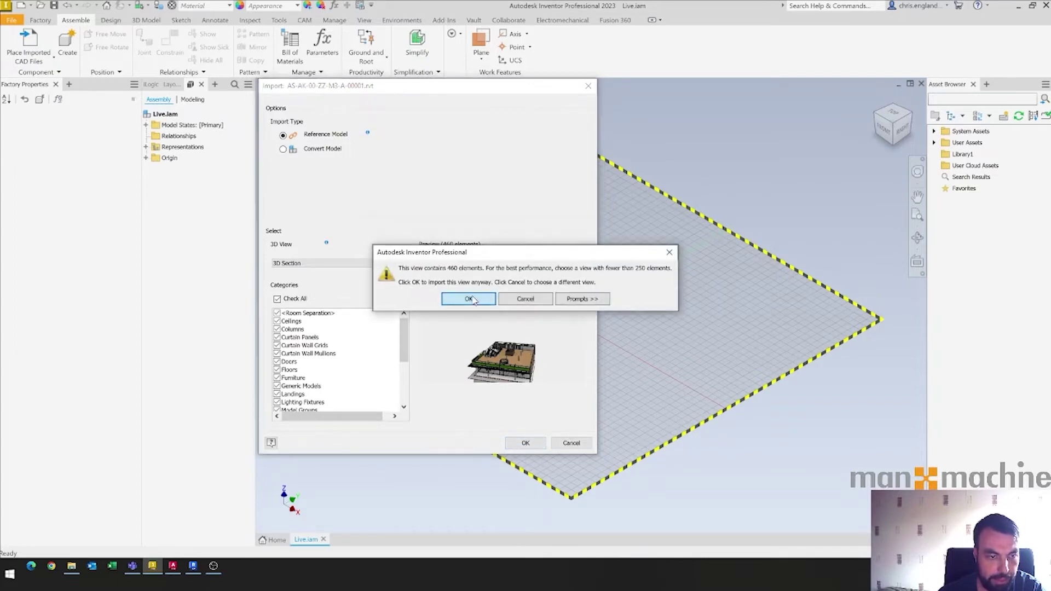
left_click(473, 299)
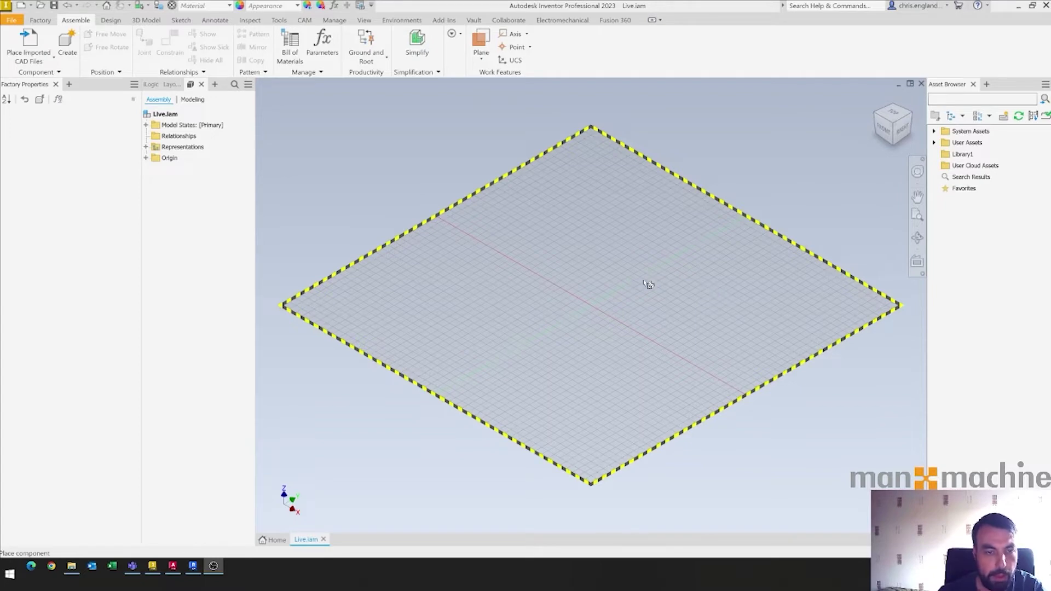
Place the imported building grounded at the origin and save the Live assembly.
right_click(598, 252)
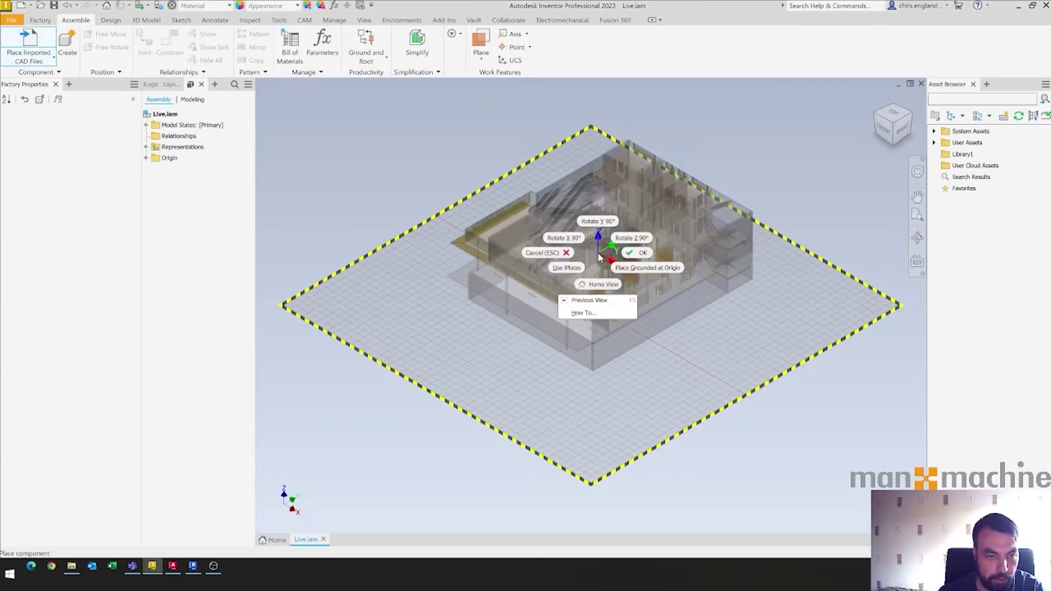
left_click(624, 268)
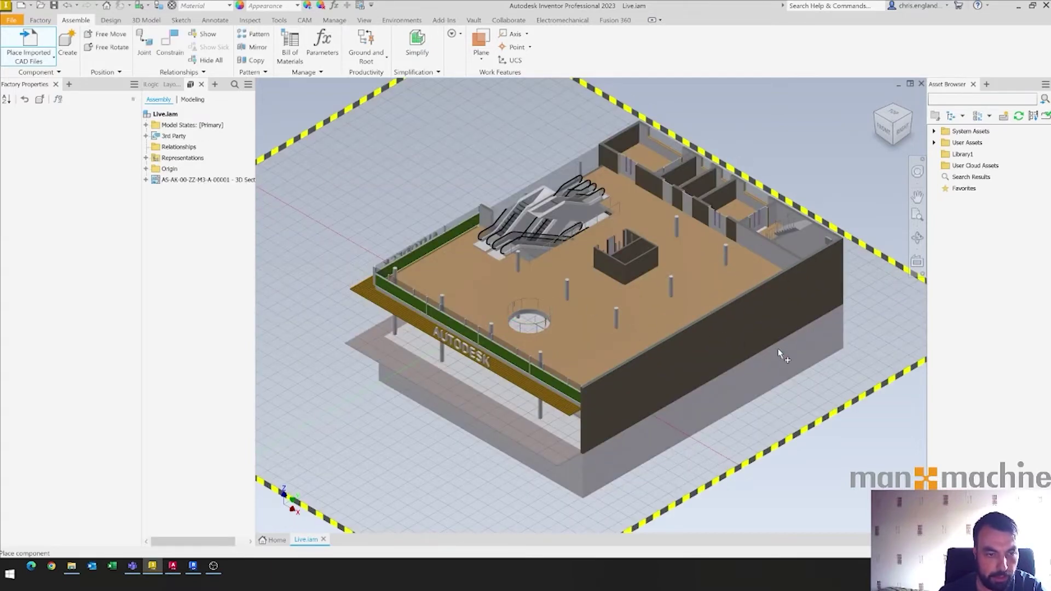
middle_click_drag(422, 336, 523, 393, "shift")
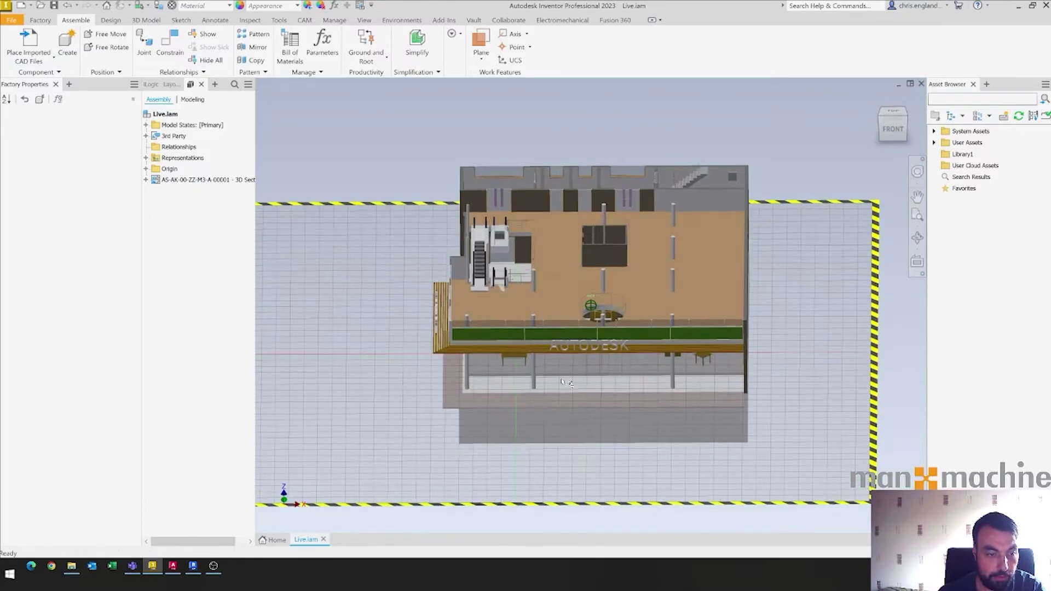
middle_click_drag(357, 344, 258, 197, "shift")
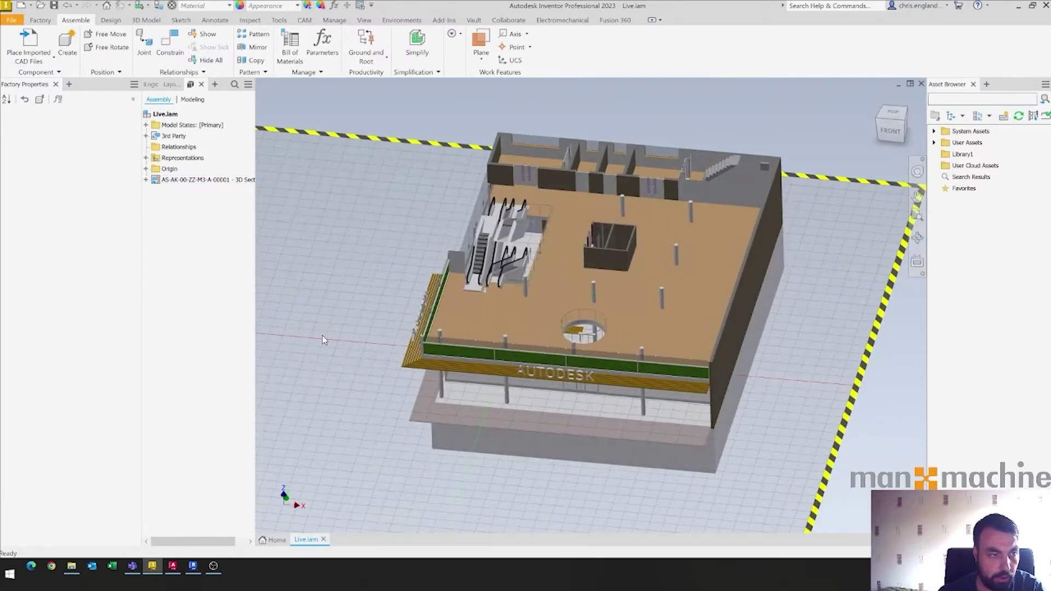
left_click(56, 9)
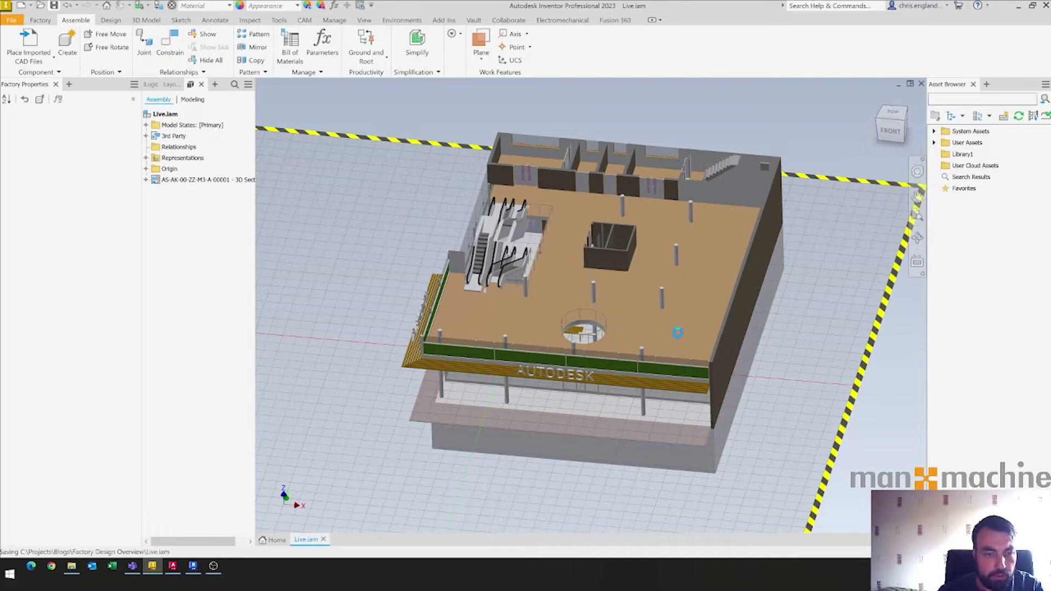
left_click(470, 236)
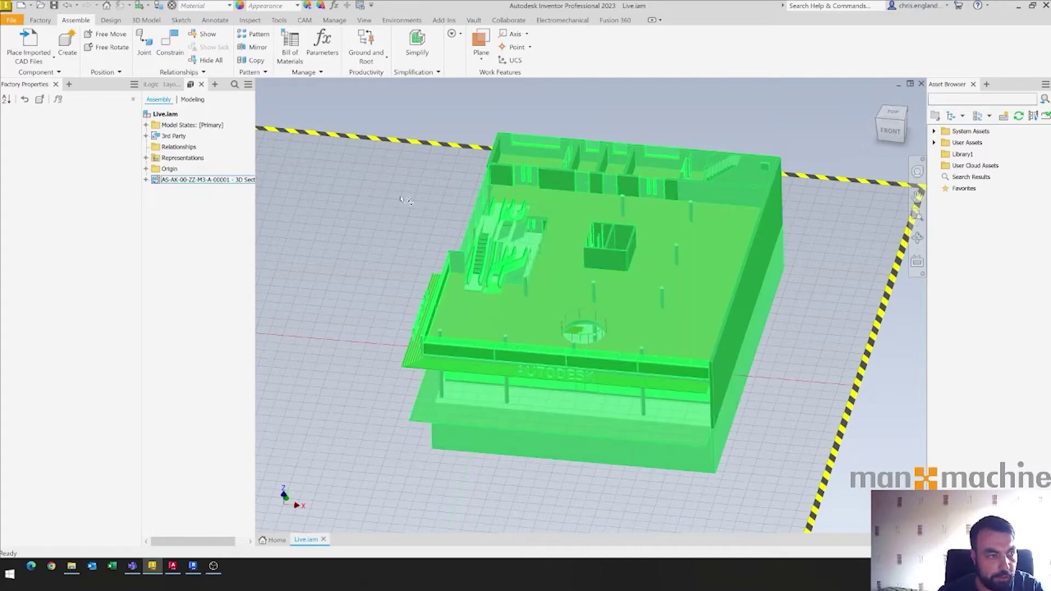
left_click(367, 179)
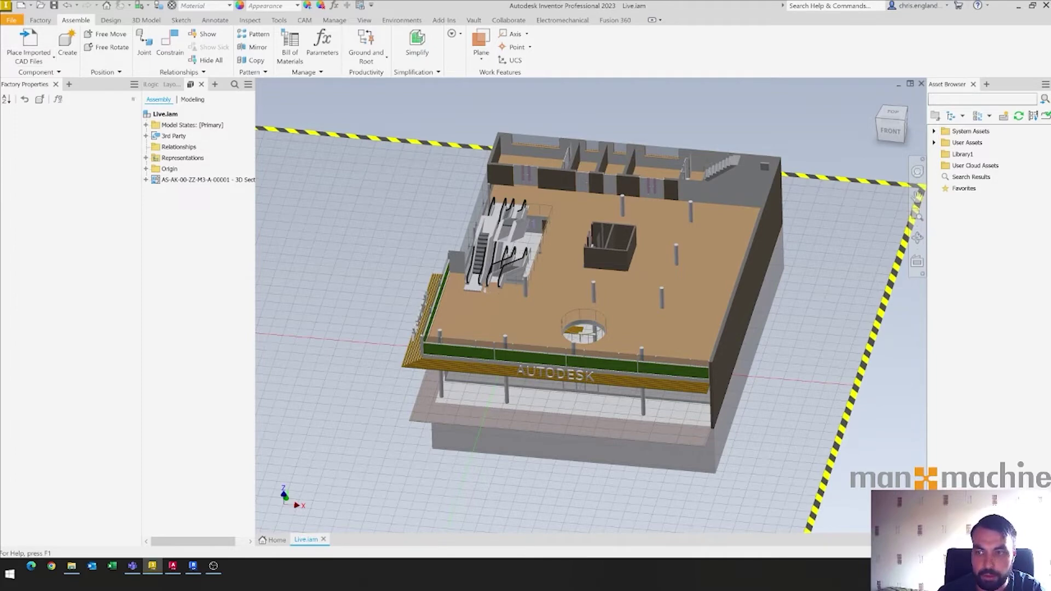
Create a new assembly from the StandardFactoryLayout.iam template.
key("ctrl+n")
left_click(663, 297)
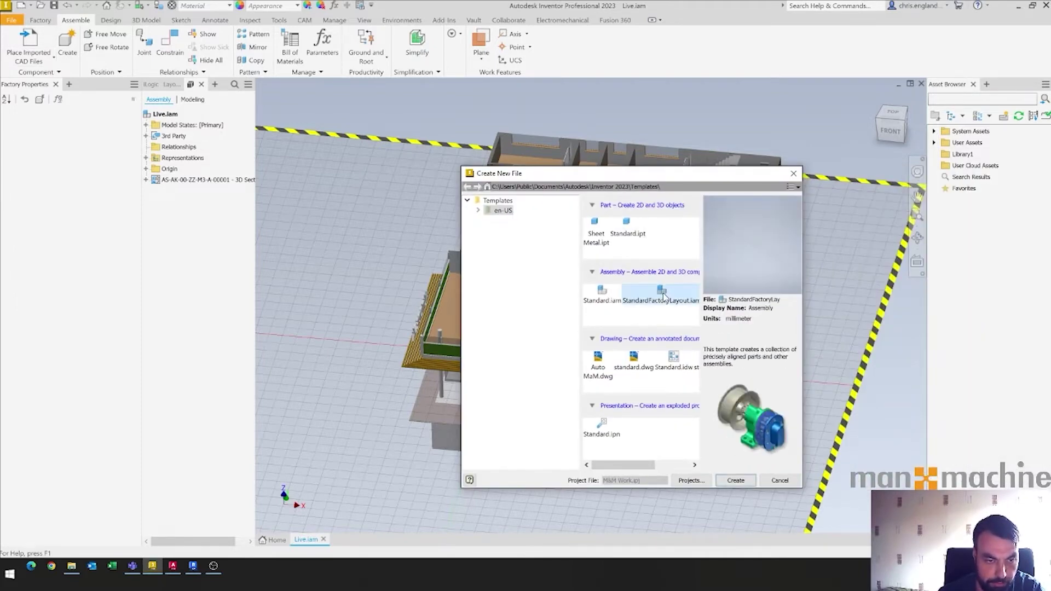
double_click(663, 297)
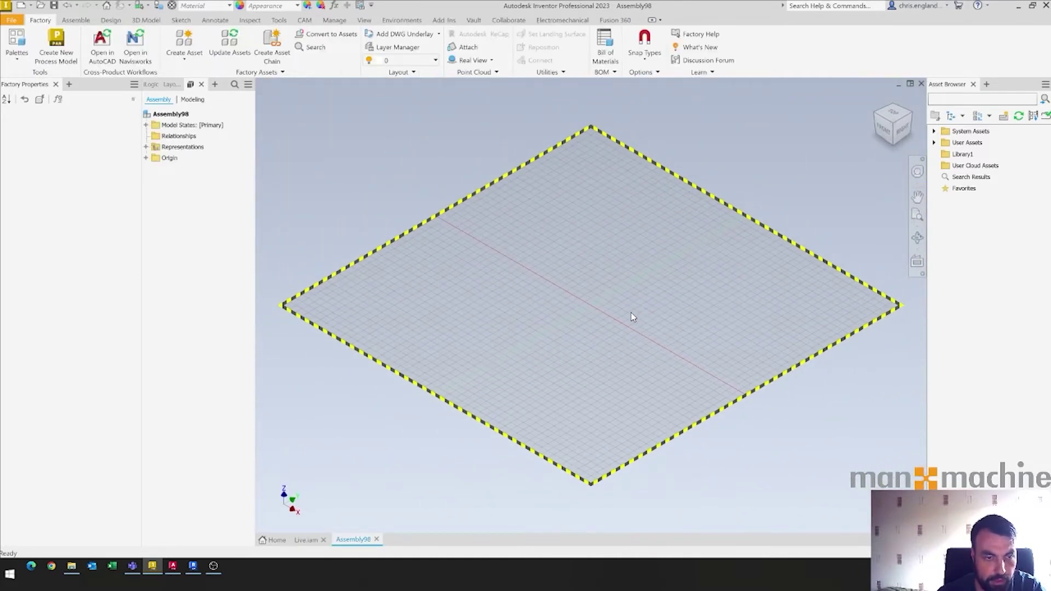
Save the new factory layout assembly as Level 1 live in the Factory Design Overview folder.
key("ctrl+s")
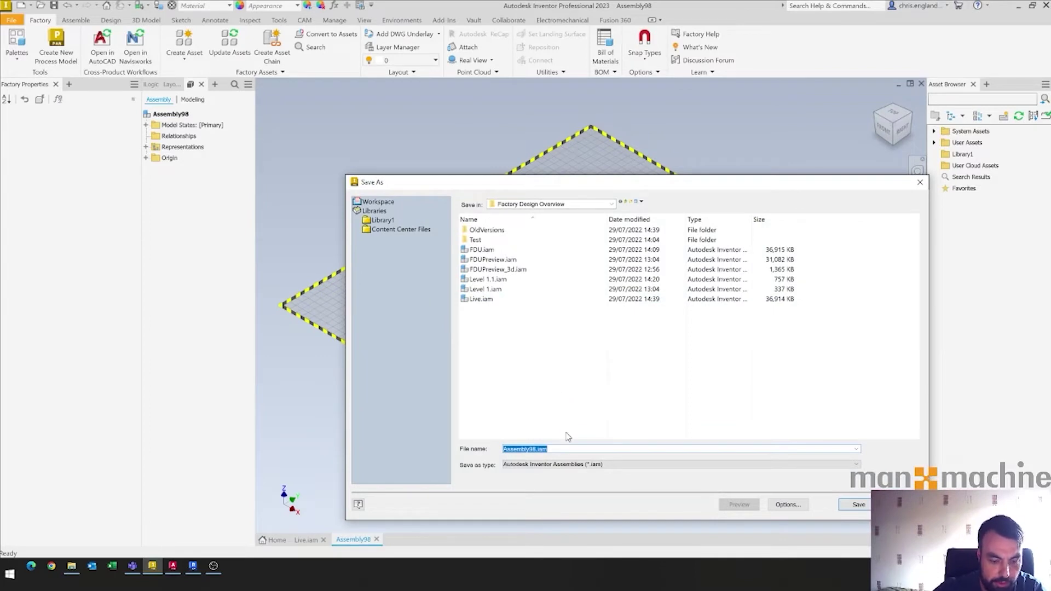
type("Level")
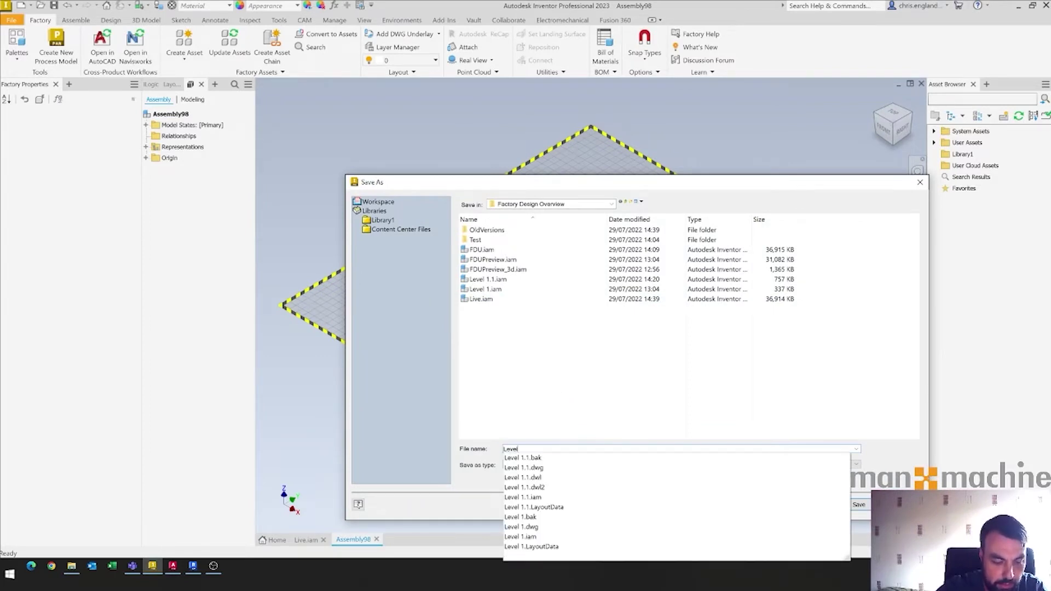
type(" 1 li")
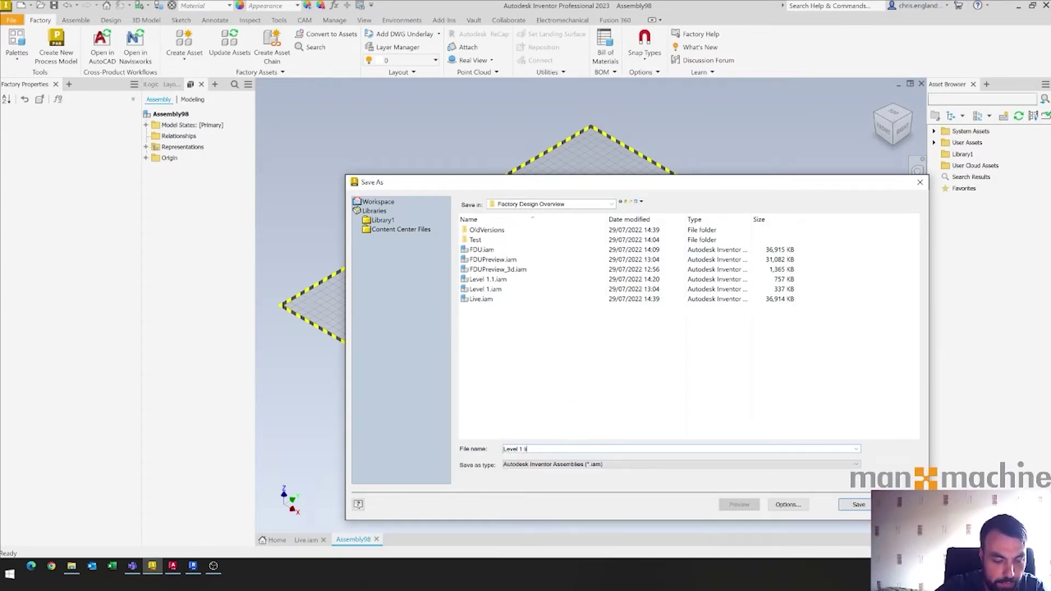
type("ve")
key("Return")
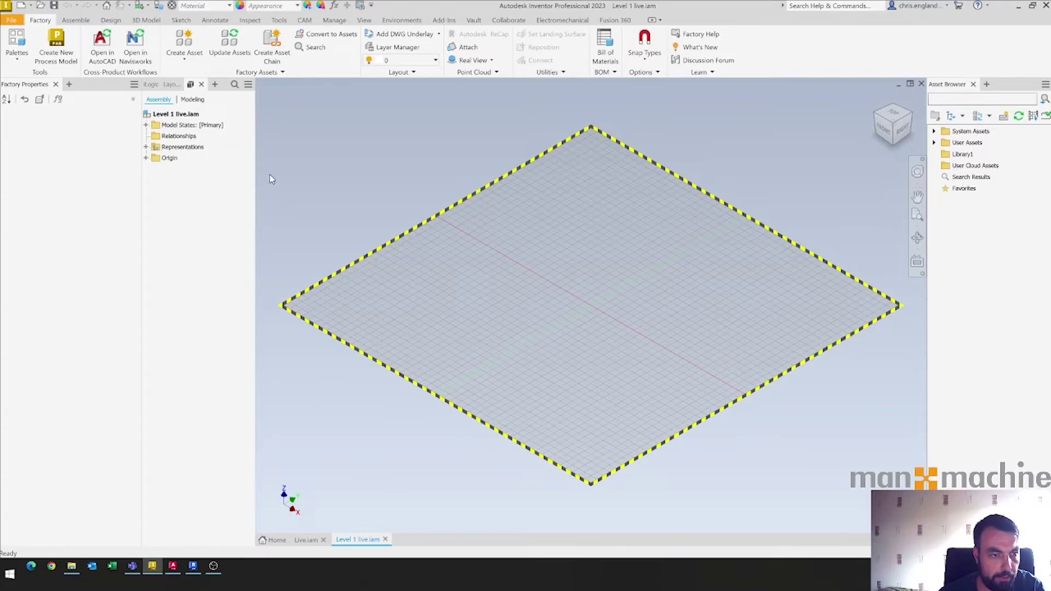
Open the Level 1 live layout in AutoCAD, saving the assembly first, and save the resulting drawing.
left_click(101, 45)
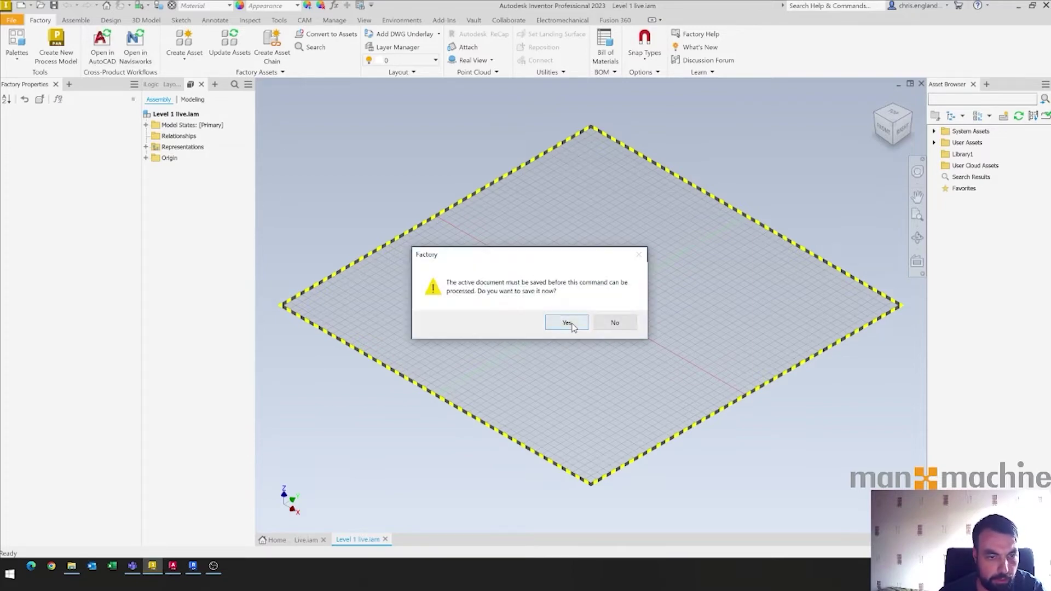
left_click(567, 323)
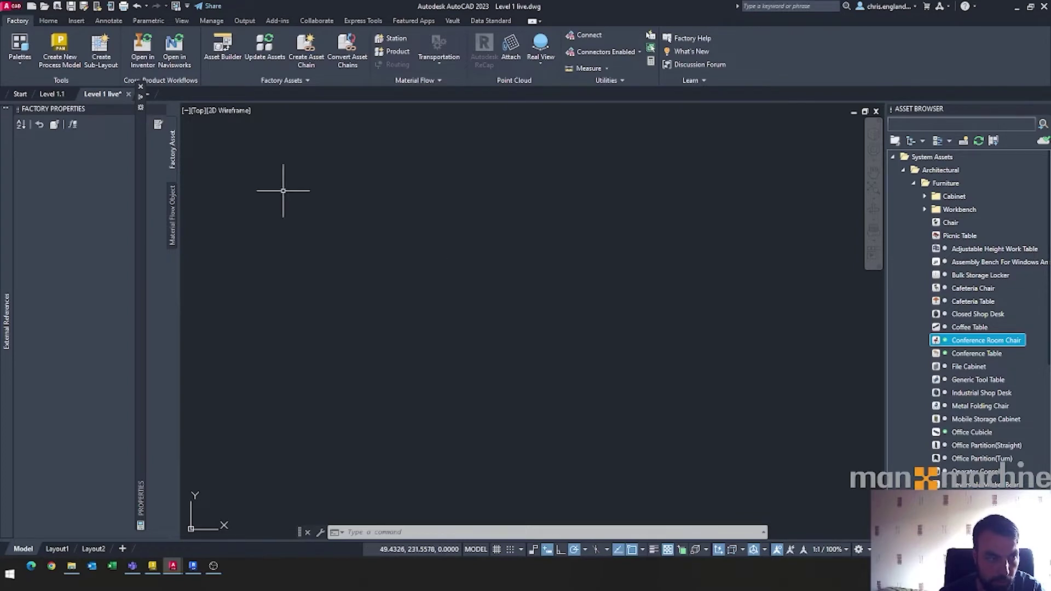
left_click(71, 6)
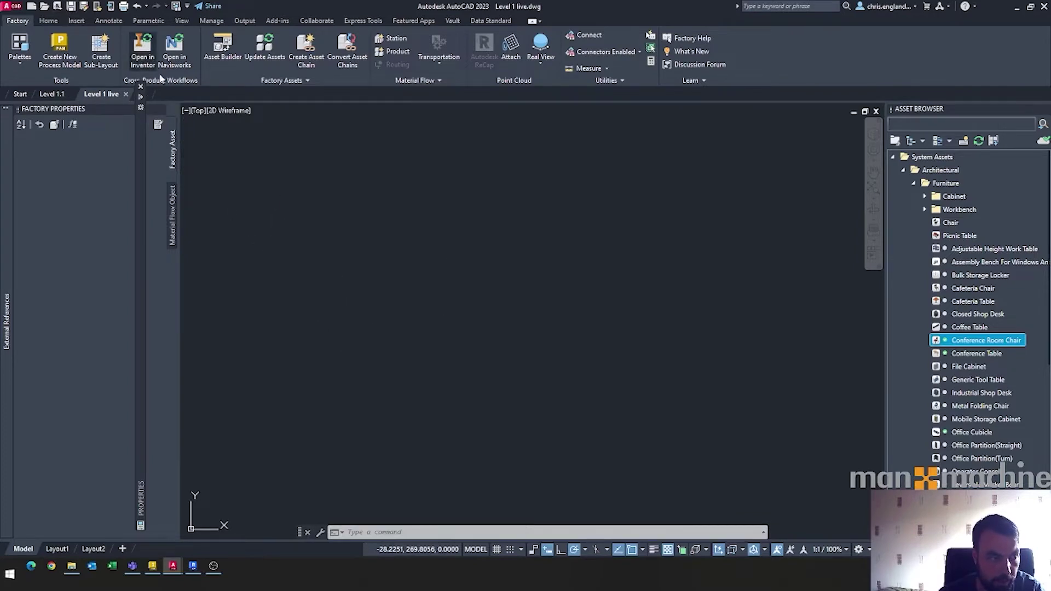
Switch back to Inventor and bring up the Live.iam assembly with the building.
key("alt+Tab")
scroll(470, 362, "down", 5)
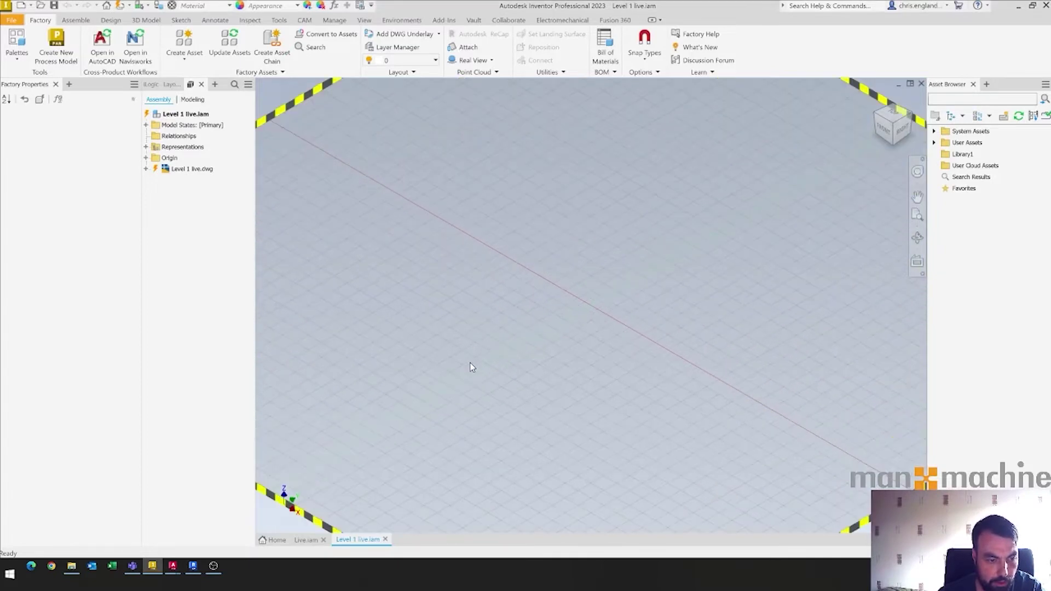
scroll(624, 402, "up", 5)
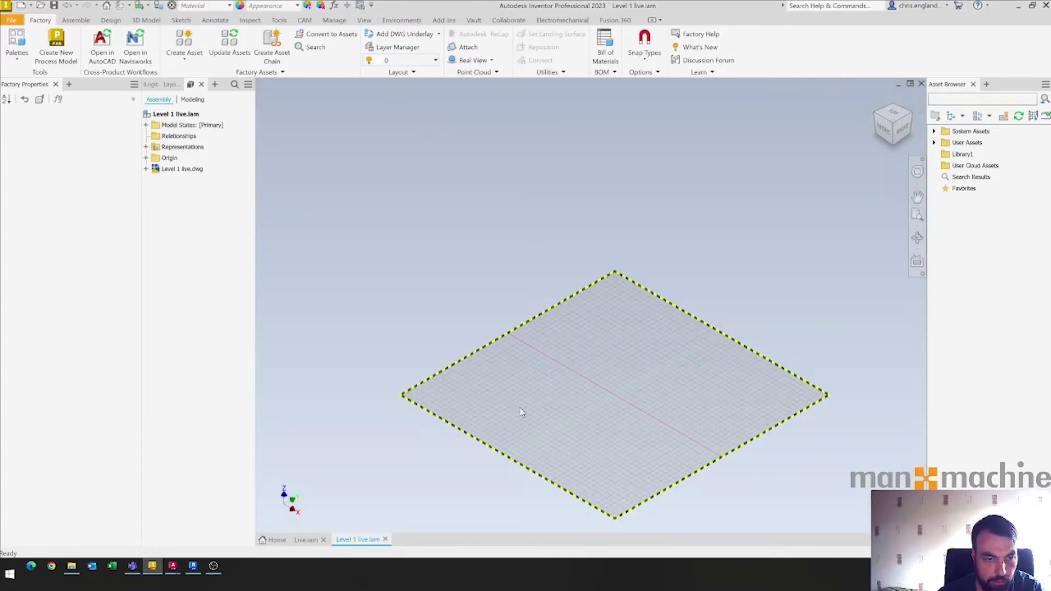
left_click(306, 540)
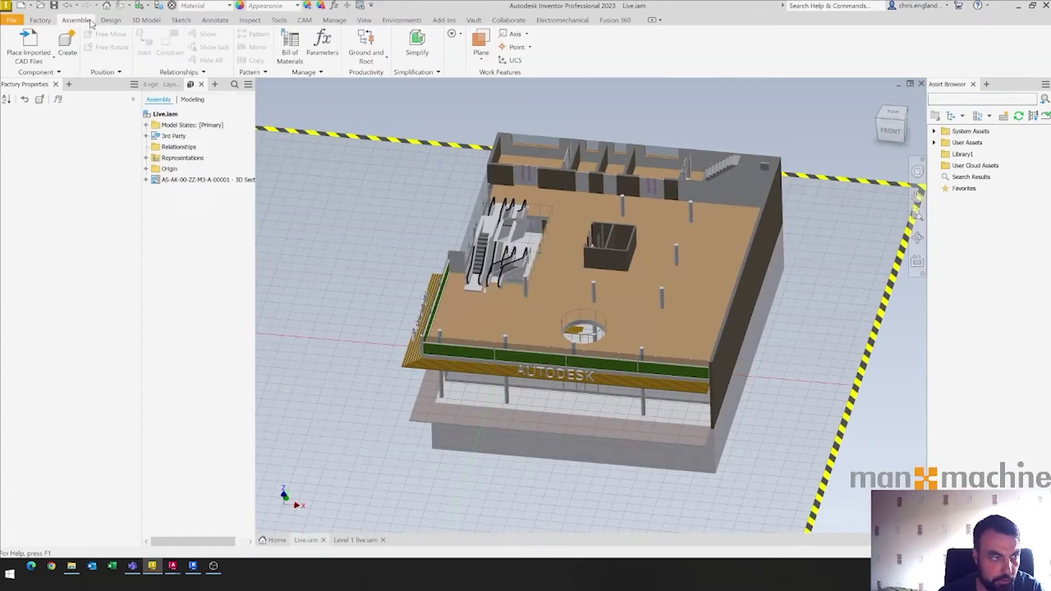
left_click(480, 43)
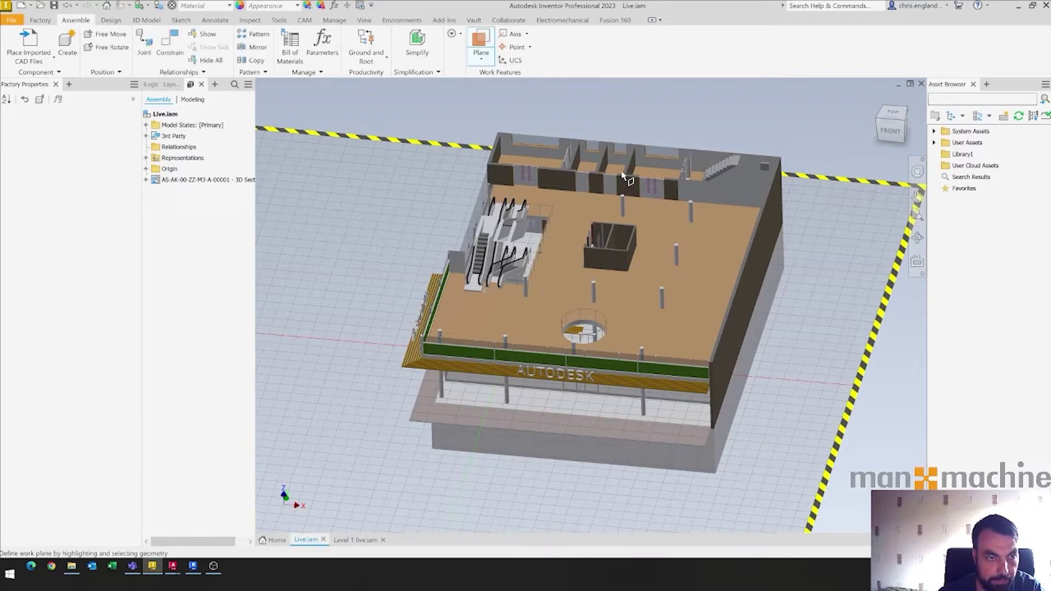
left_click(720, 289)
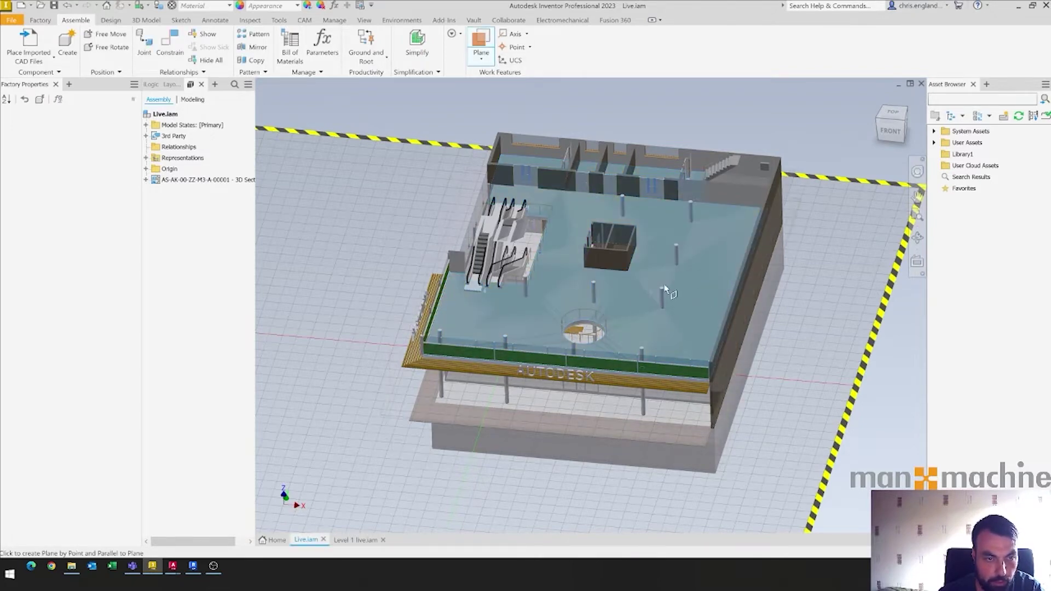
key("Escape")
Create a work plane offset 0 mm from the building's upper floor surface.
left_click(482, 57)
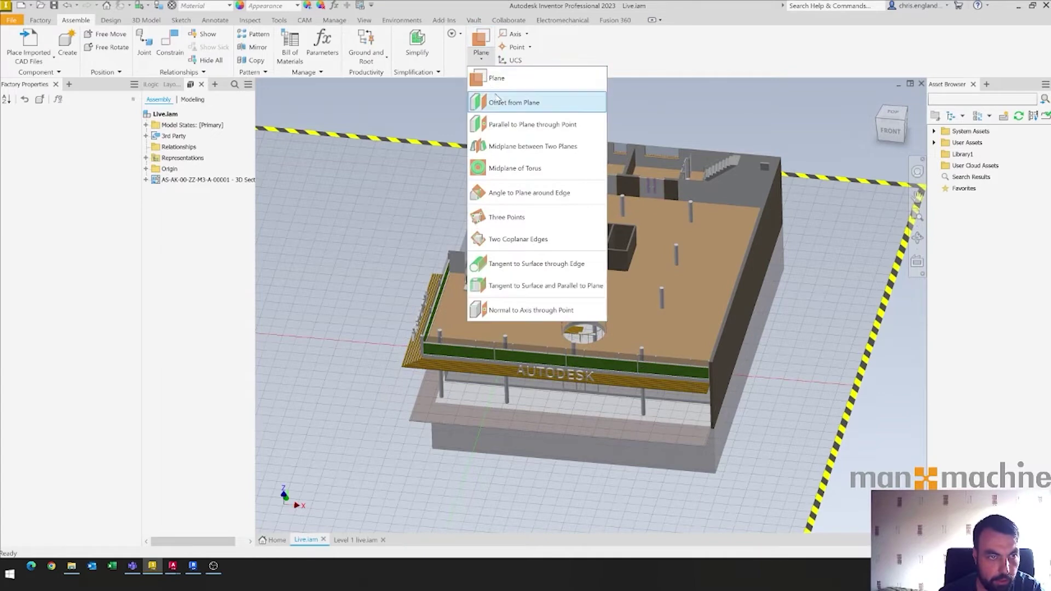
left_click(495, 102)
left_click(713, 265)
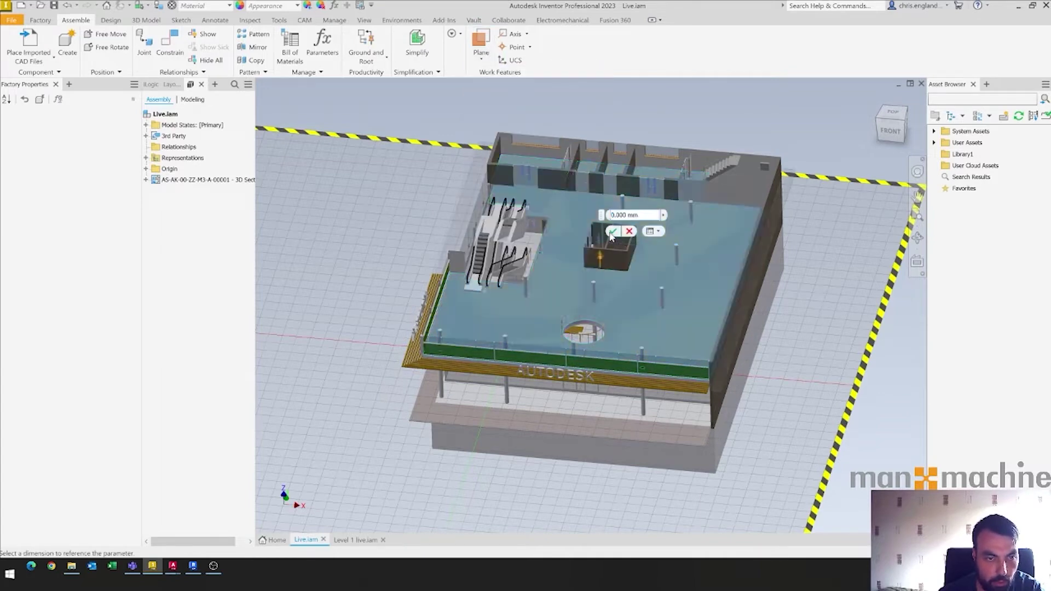
left_click(612, 232)
Place Level 1 live.iam from the Factory Design Overview folder into the assembly and apply Ground and Root to it.
middle_click_drag(346, 246, 439, 251)
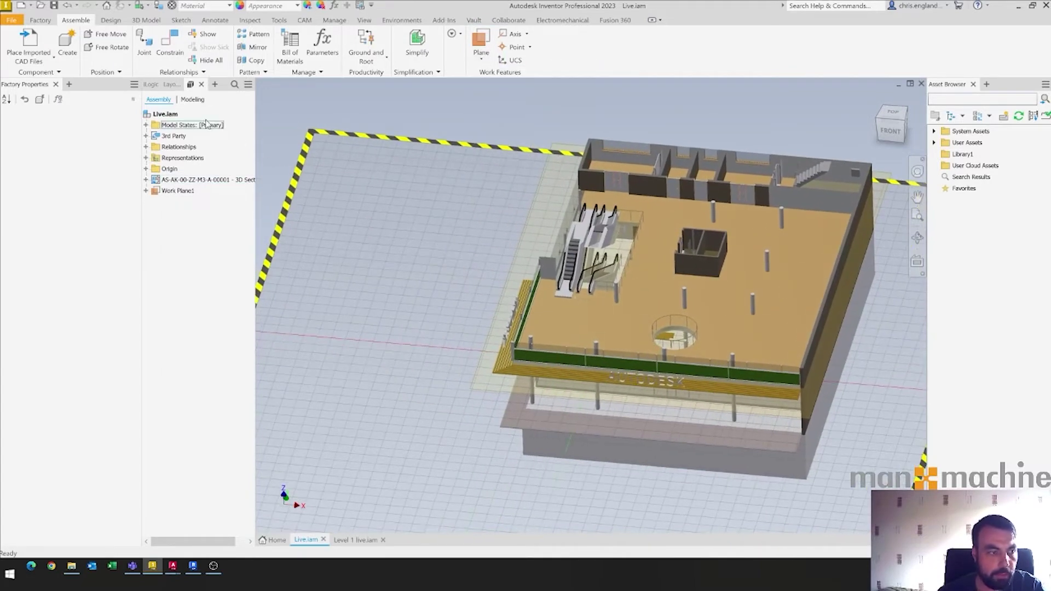
left_click(45, 64)
left_click(32, 79)
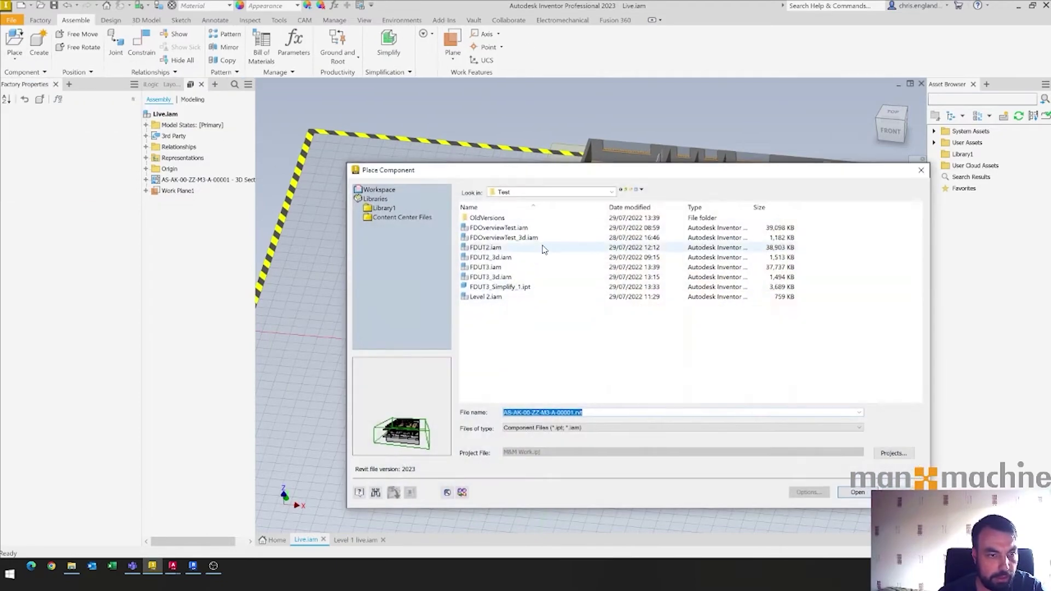
left_click(626, 189)
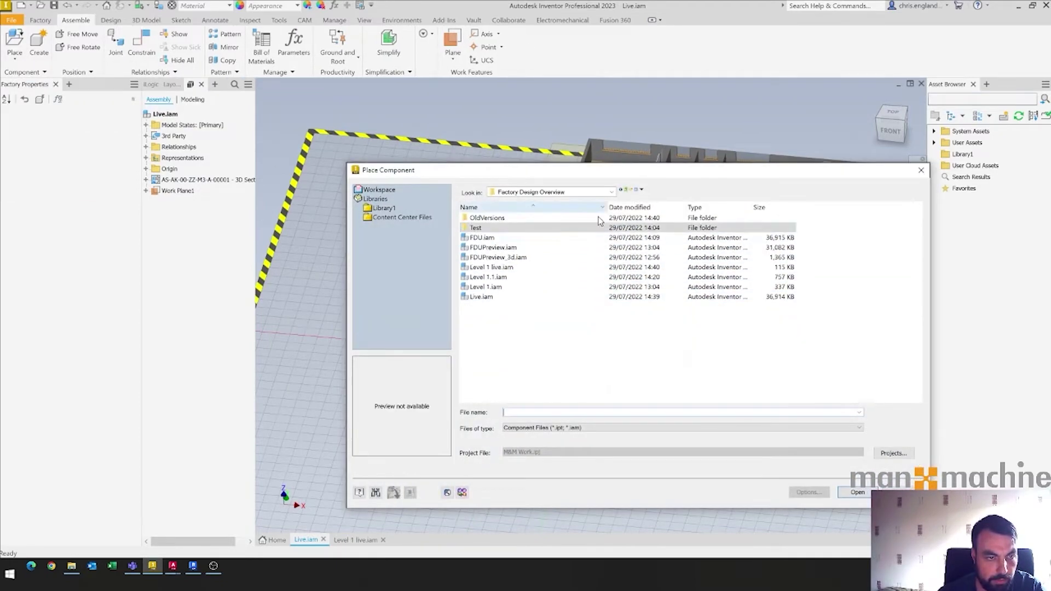
double_click(490, 279)
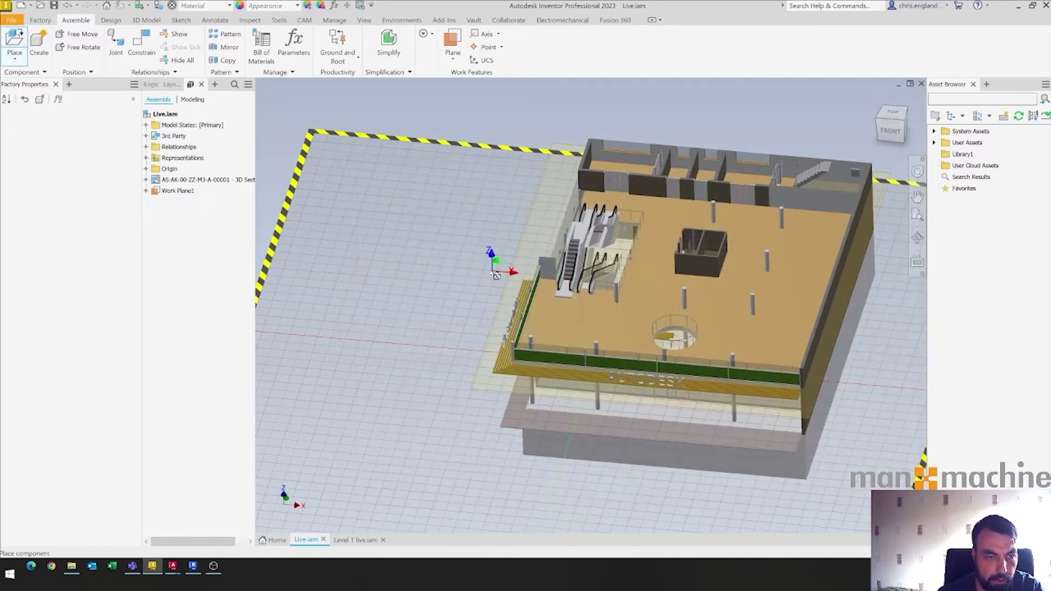
left_click(490, 143)
key("Escape")
left_click(338, 44)
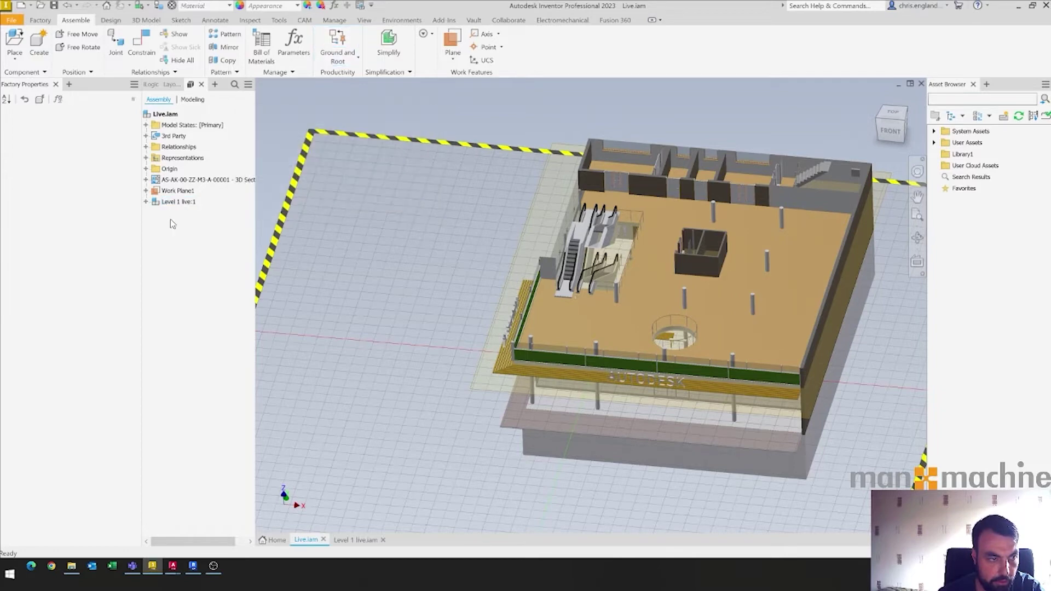
Edit the Level 1 live component's XY plane flush constraint so that it references Work Plane1 on the floor.
left_click(146, 201)
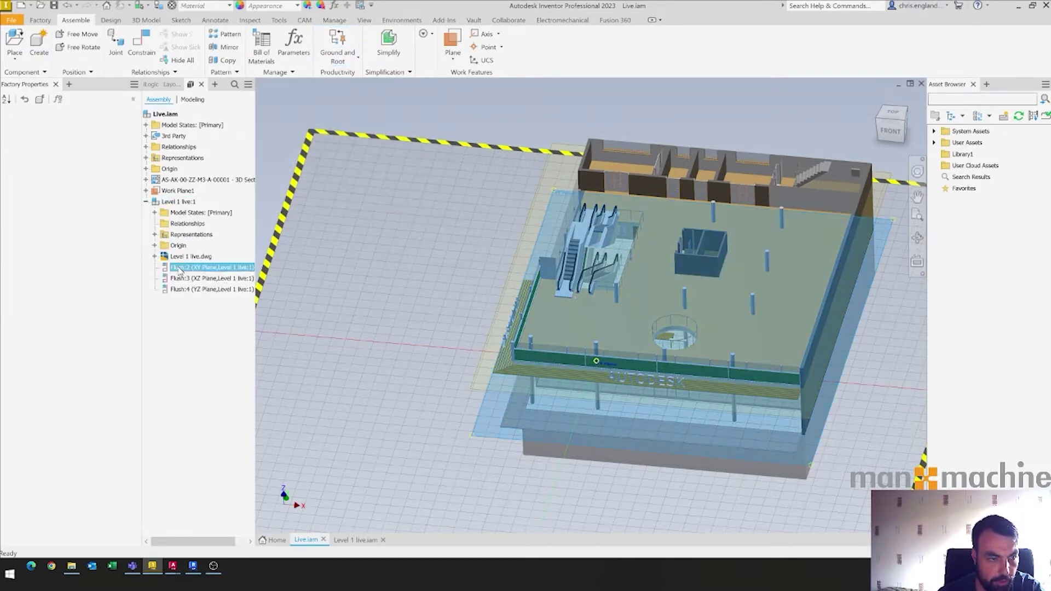
right_click(179, 268)
left_click(218, 323)
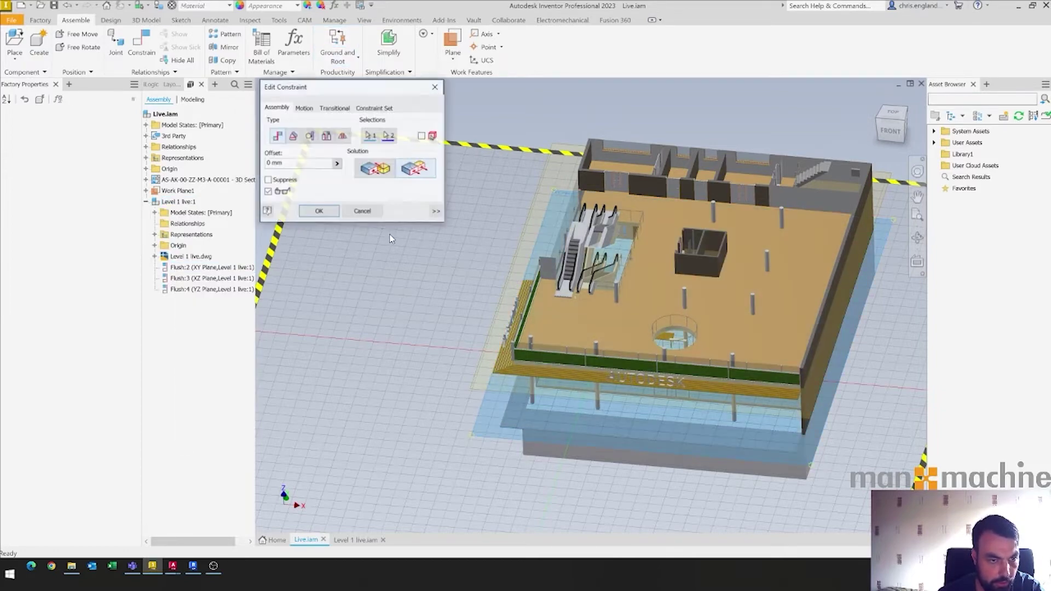
left_click(388, 136)
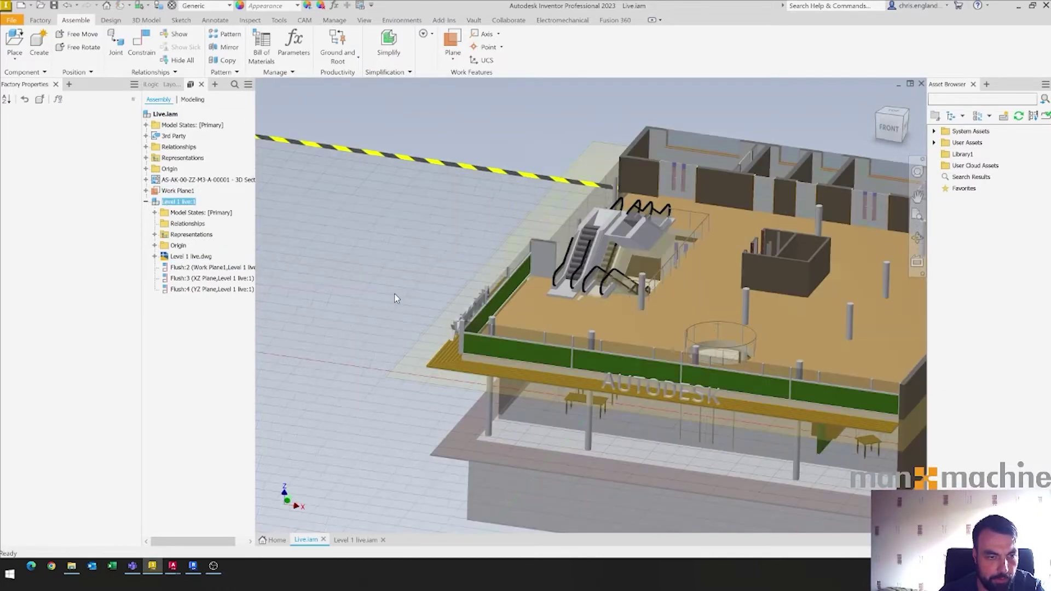
scroll(395, 296, "down", 3)
middle_click_drag(410, 324, 469, 336)
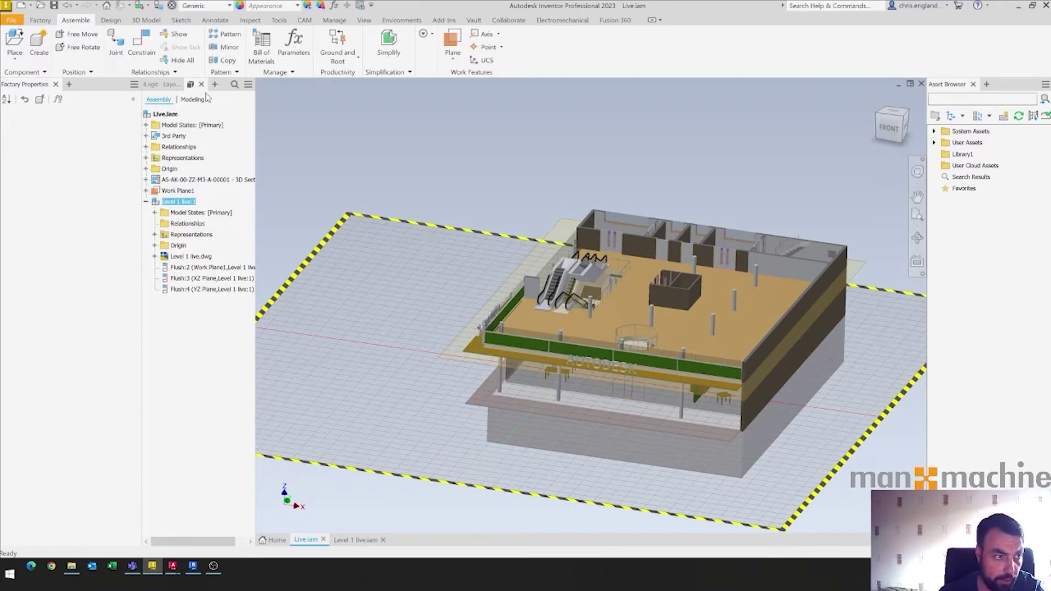
Open the Live assembly in AutoCAD, saving the assembly first.
left_click(110, 20)
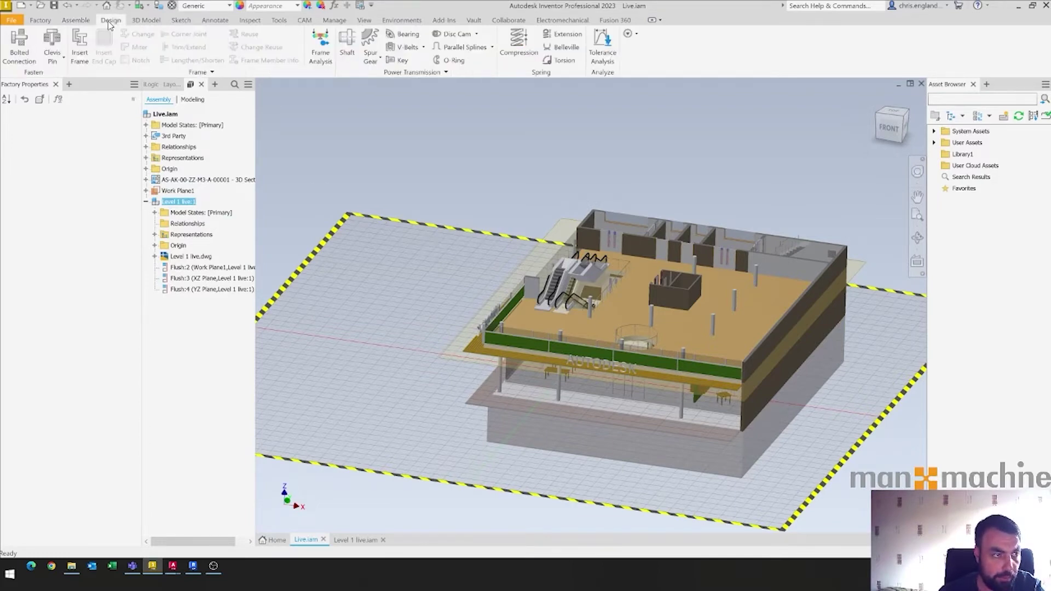
left_click(81, 21)
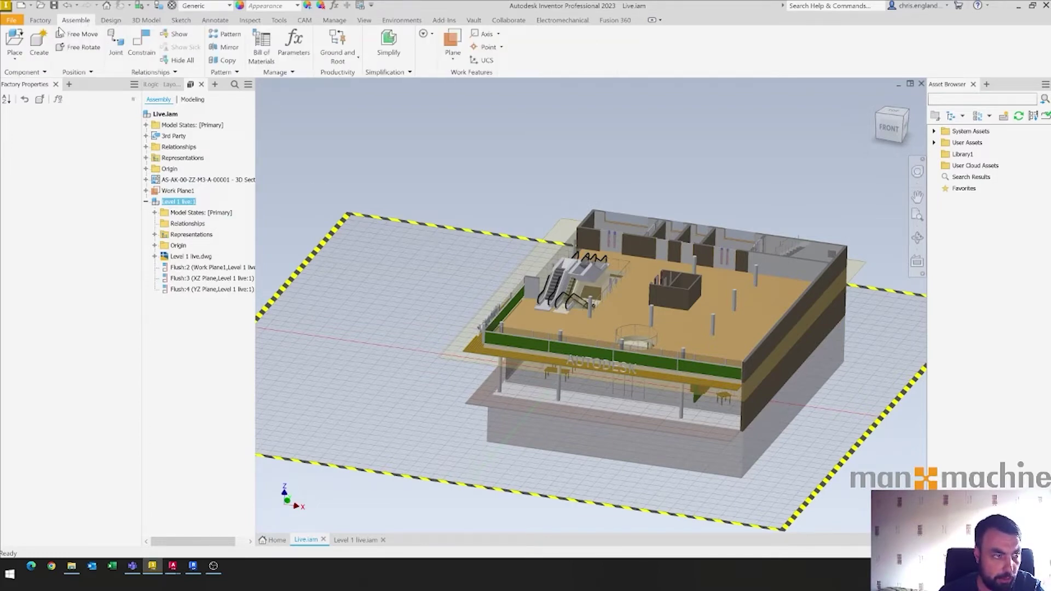
left_click(40, 20)
left_click(101, 43)
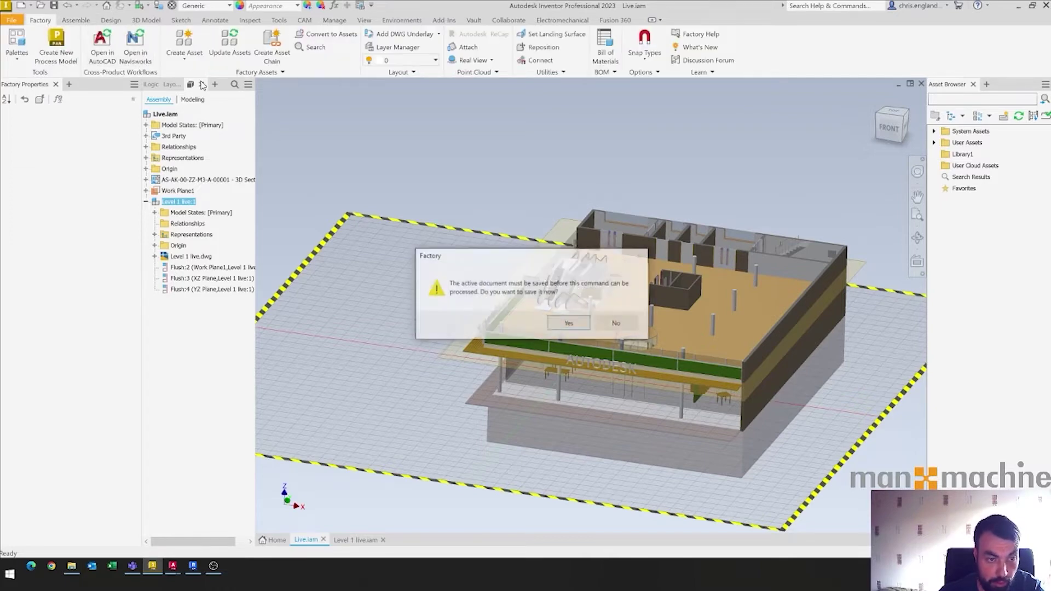
left_click(564, 329)
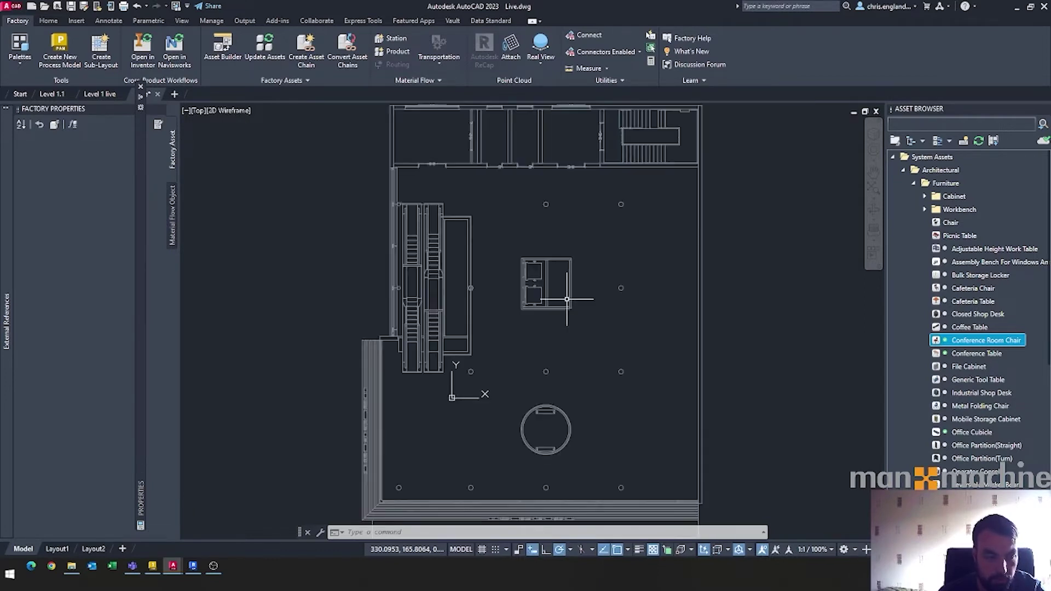
scroll(573, 307, "down", 1)
scroll(529, 299, "up", 1)
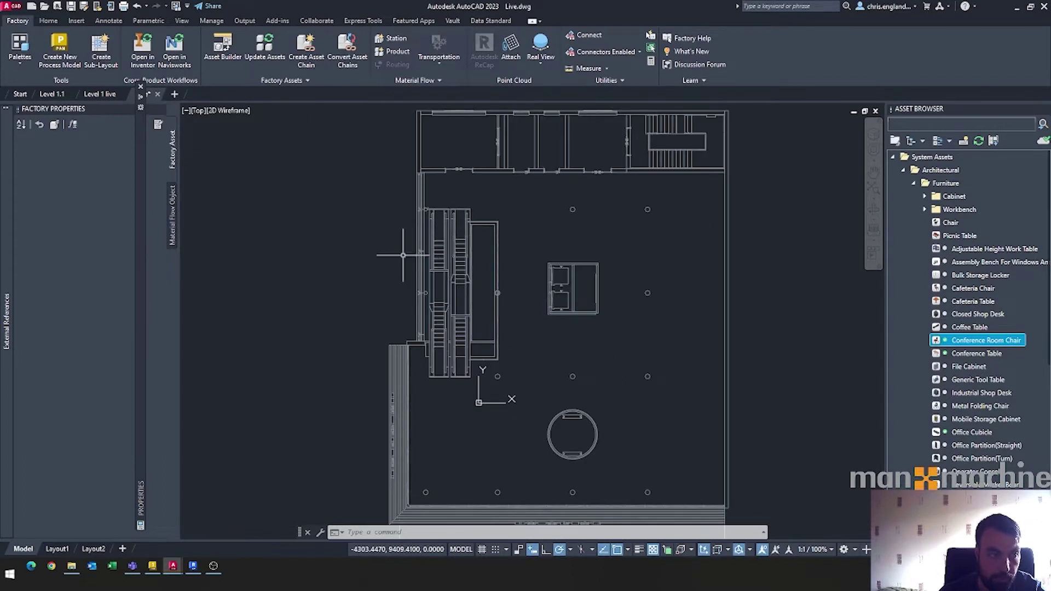
Close the Live drawing and save its changes.
left_click(141, 86)
left_click(156, 94)
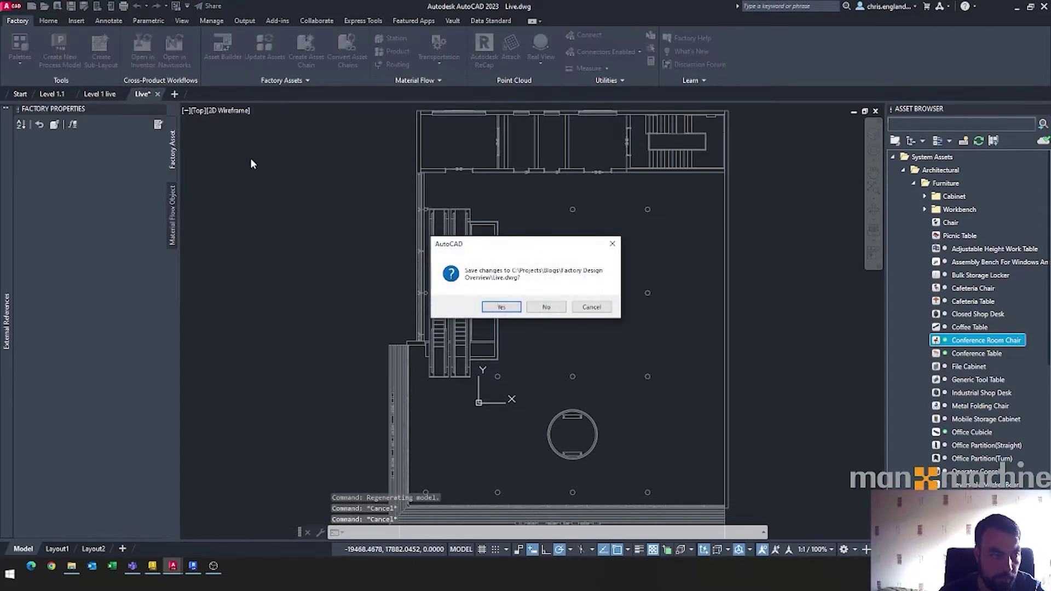
left_click(501, 307)
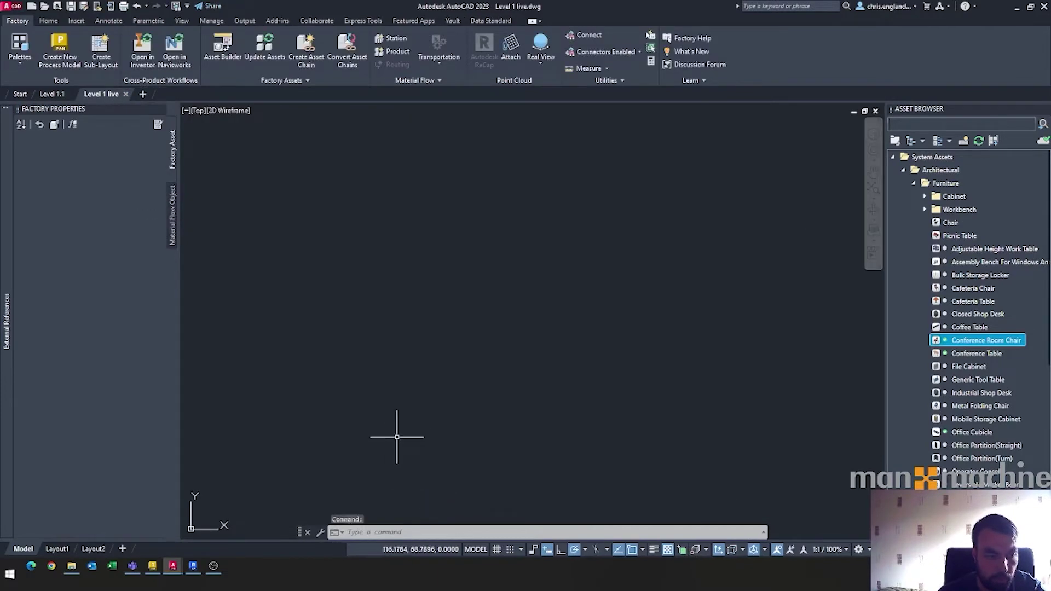
Switch back to Inventor and open the Level 1 live assembly in AutoCAD, saving the assembly first.
left_click(153, 565)
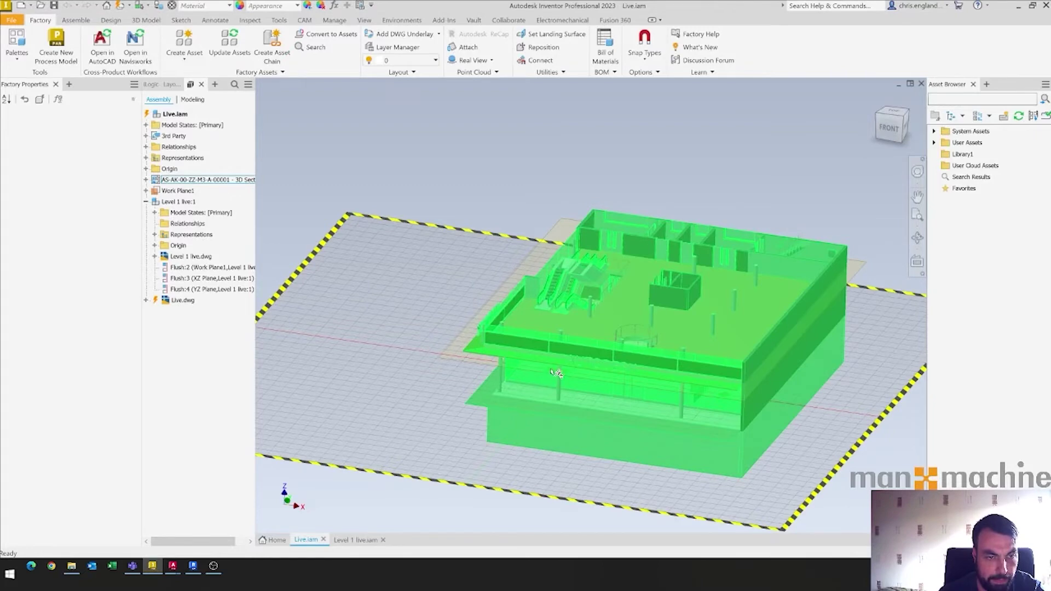
left_click(368, 542)
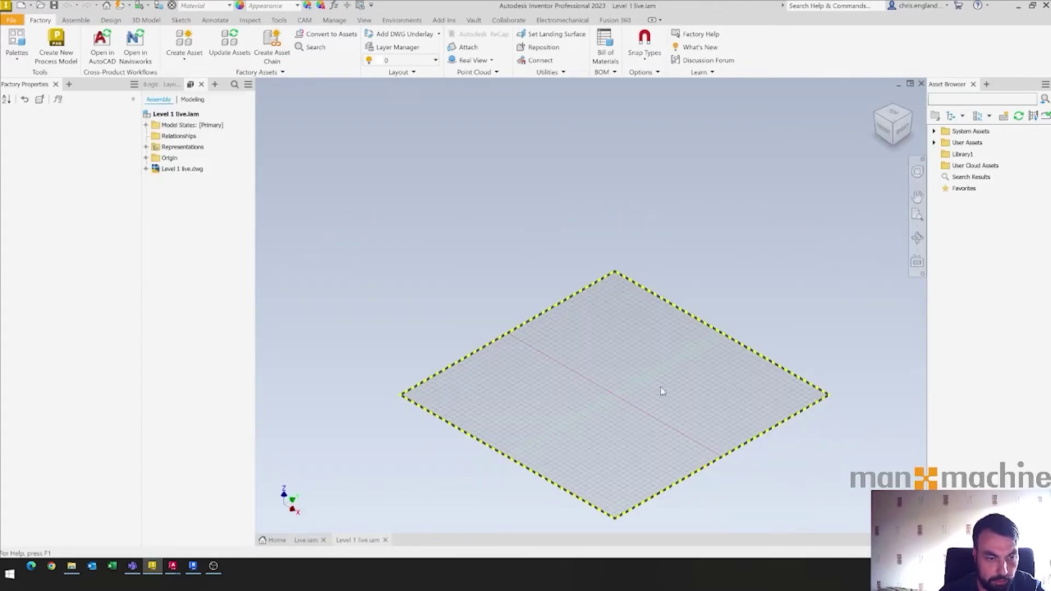
left_click(101, 44)
left_click(567, 323)
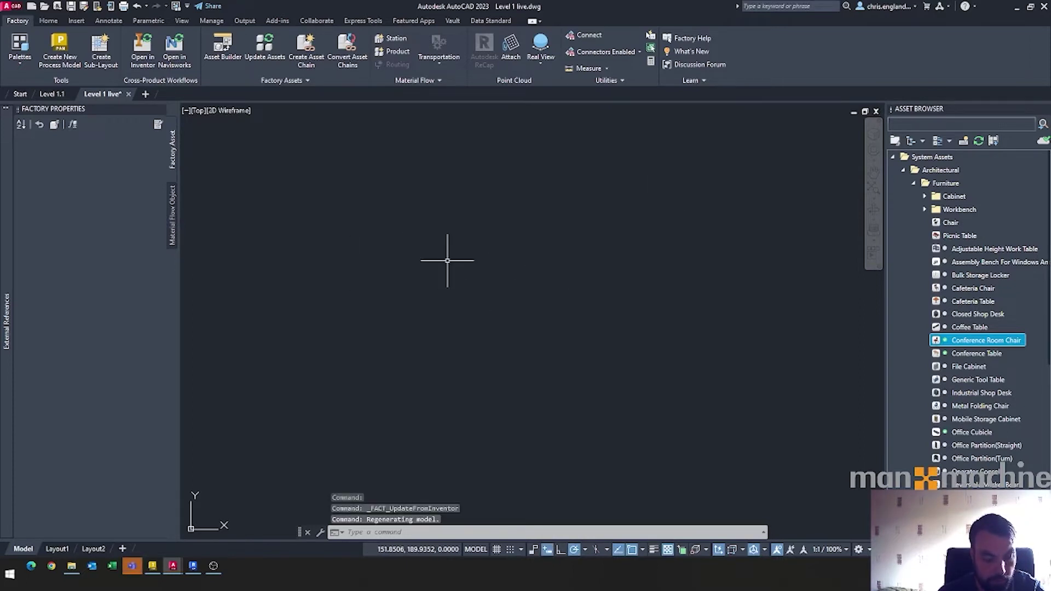
Attach the coordination model FDUT3_3d.nwc to the Level 1 live drawing with a relative path, inserted at 0,0,0.
key("Return")
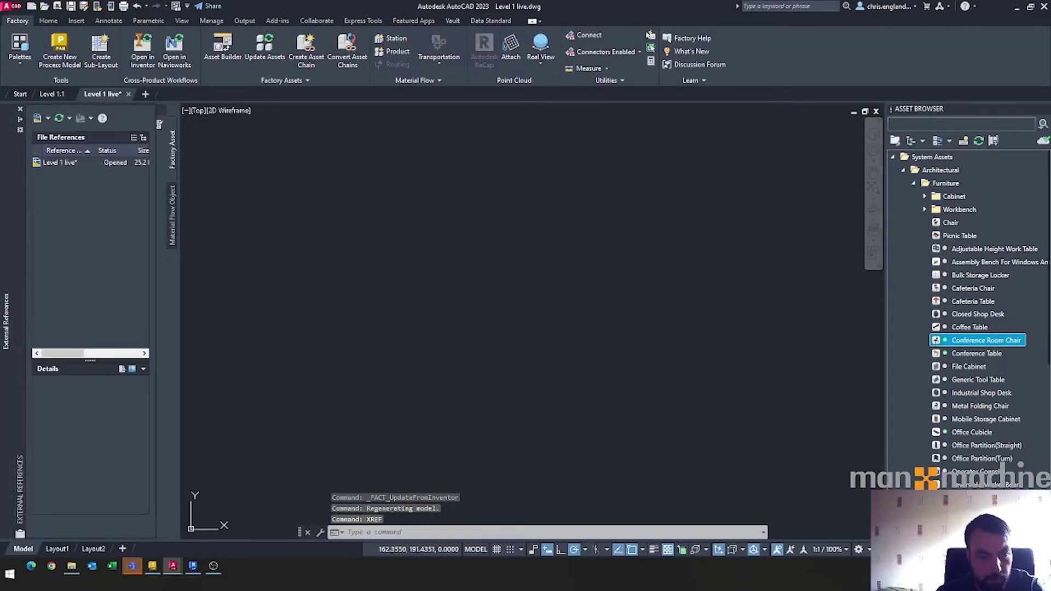
left_click(48, 118)
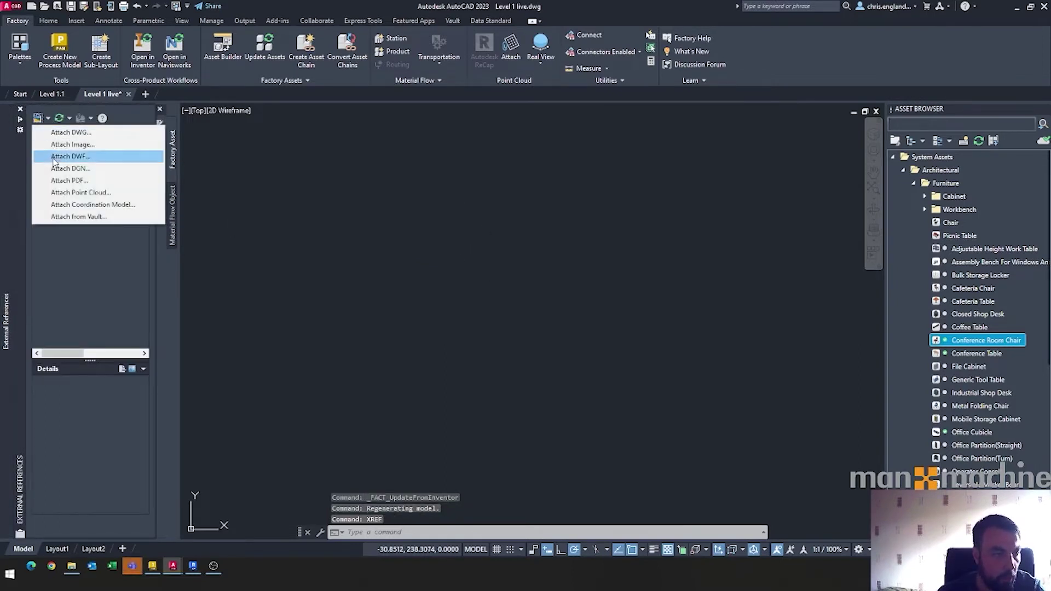
key("Escape")
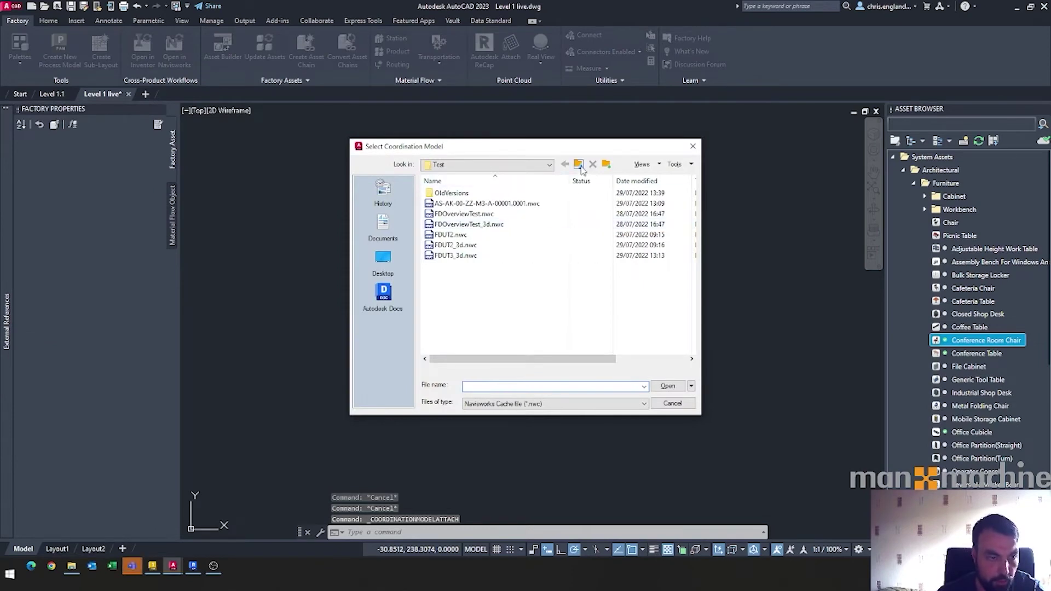
left_click(460, 256)
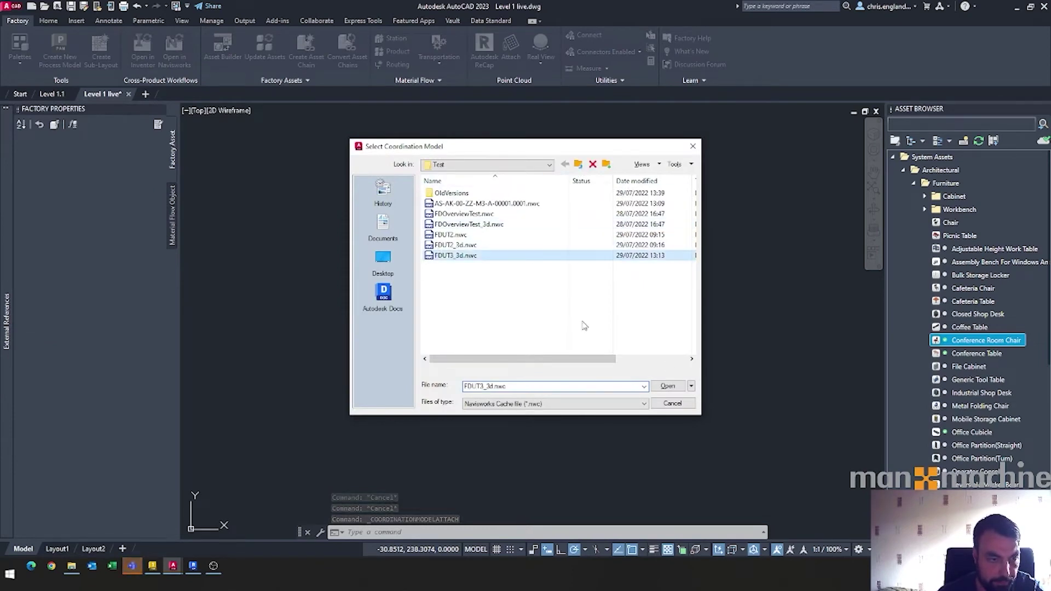
left_click(669, 387)
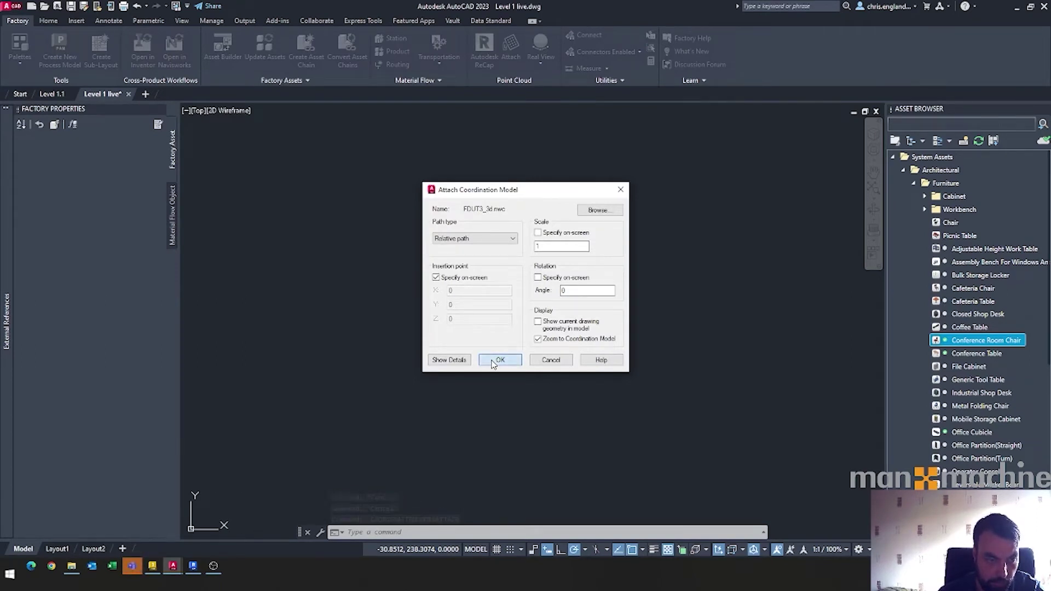
left_click(499, 360)
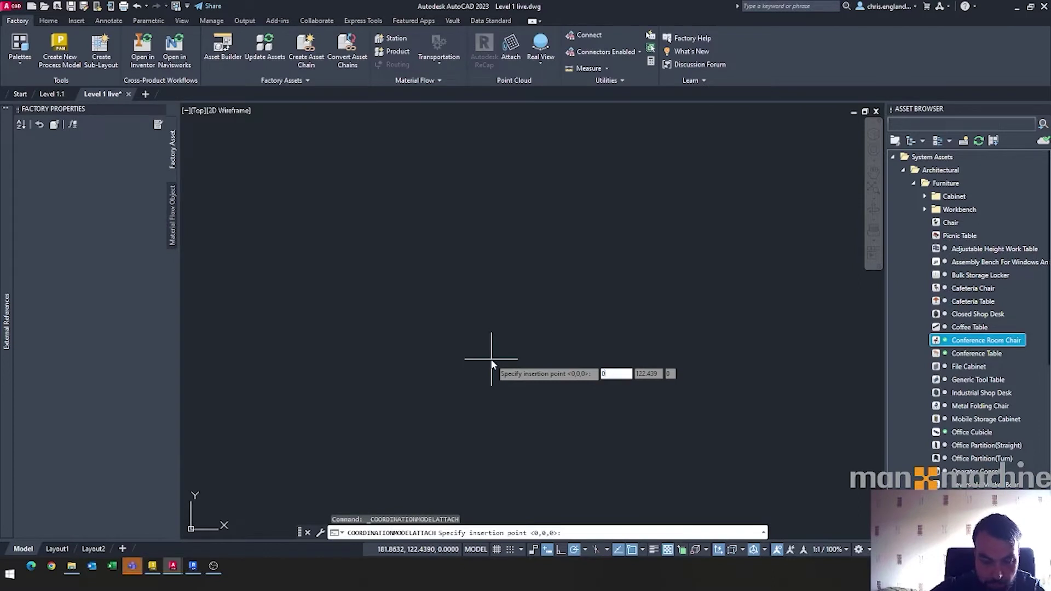
key("Return")
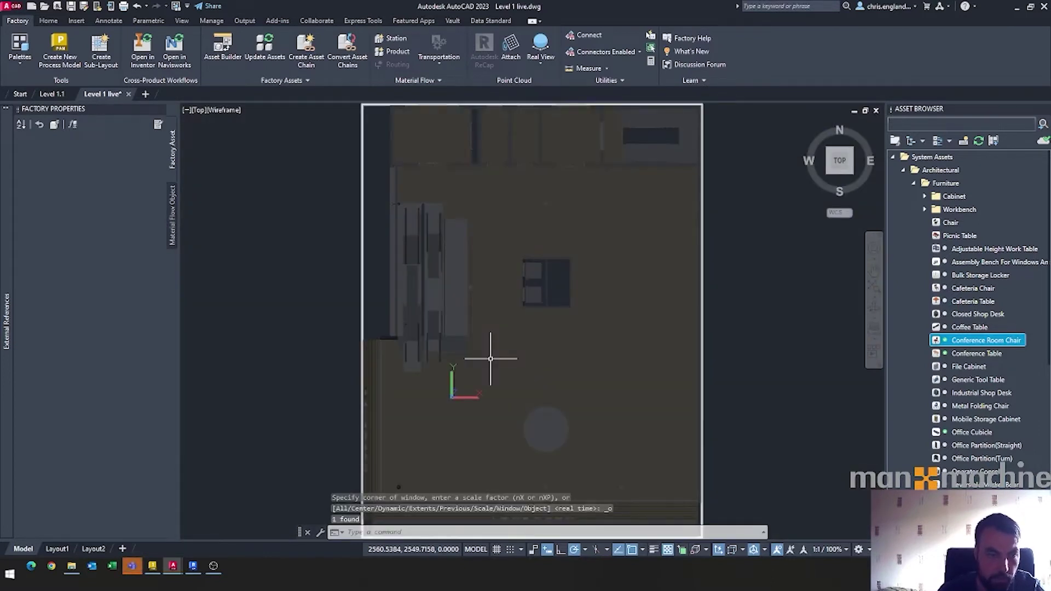
Place two Office Cubicle assets side by side outside the building, rotated so their rows run vertically in plan.
scroll(573, 352, "down", 3)
scroll(551, 368, "up", 2)
middle_click_drag(598, 414, 523, 406)
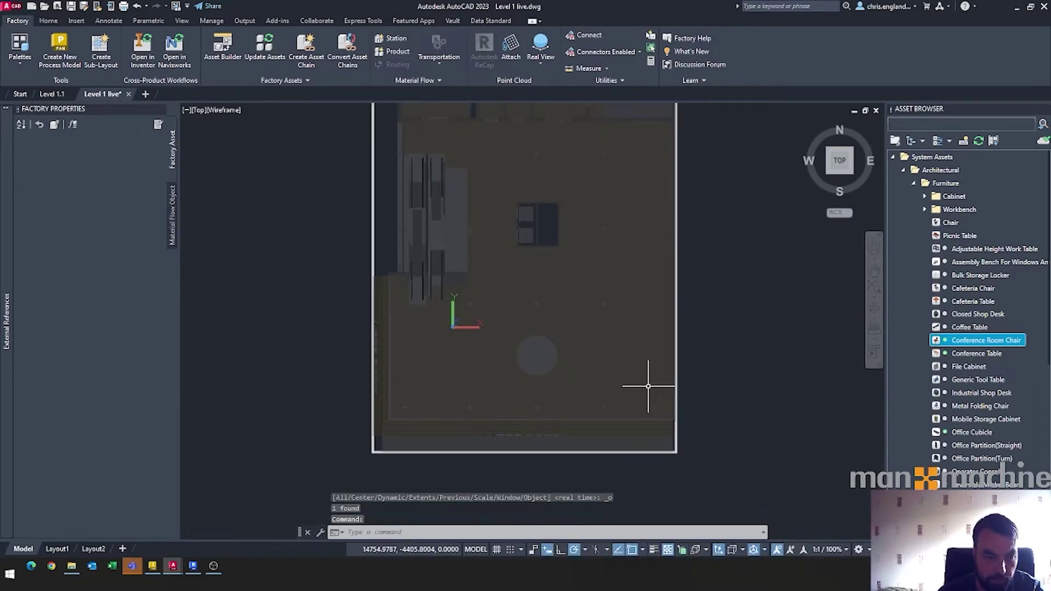
mouse_move(764, 386)
middle_mouse_down()
mouse_move(689, 378)
mouse_move(711, 395)
middle_mouse_up()
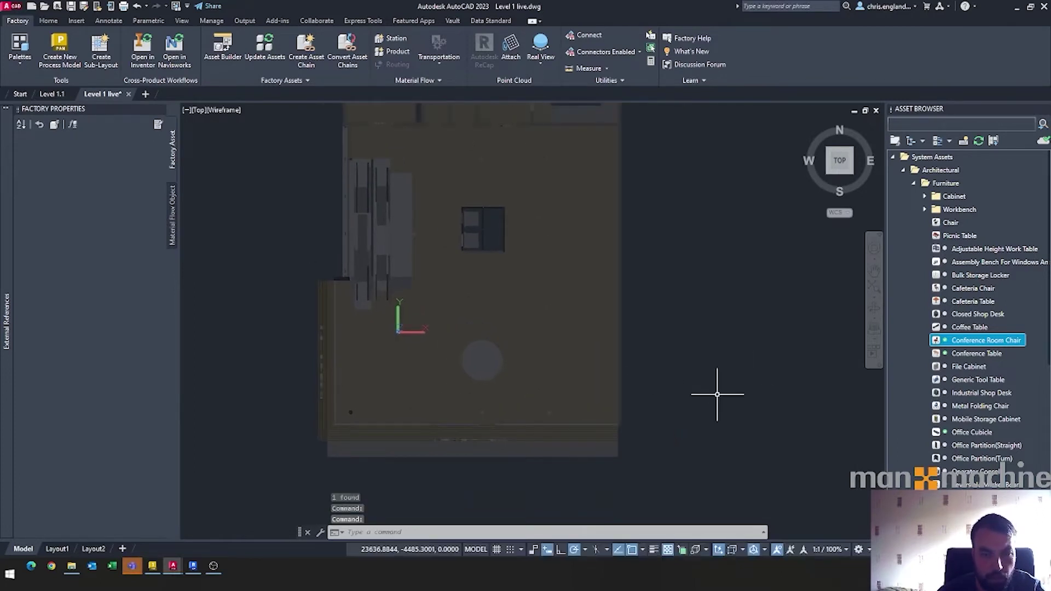
left_click(957, 434)
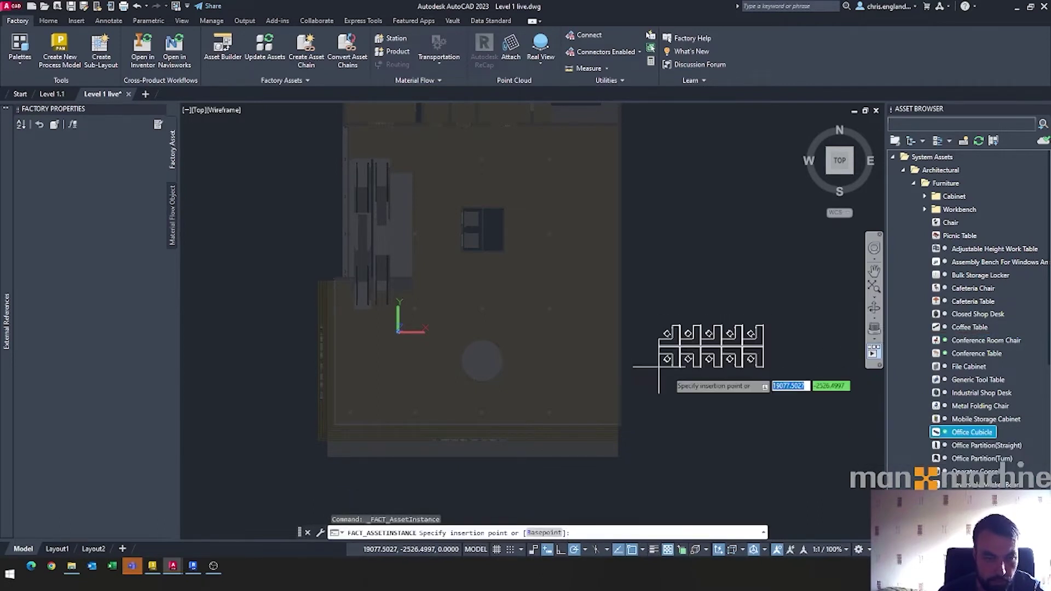
left_click(684, 313)
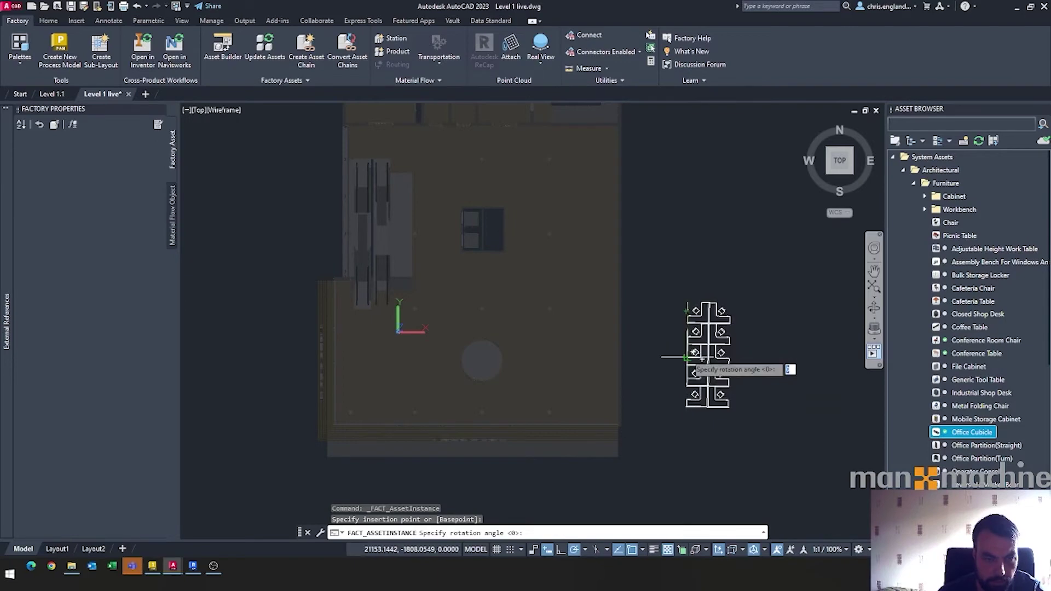
left_click(685, 358)
scroll(675, 366, "up", 3)
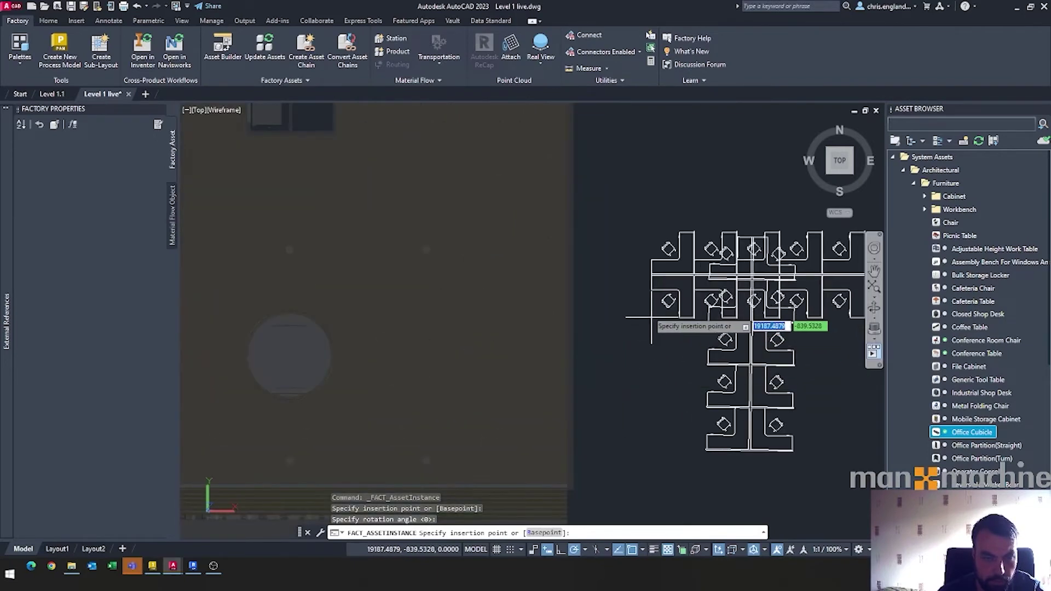
left_click(612, 258)
left_click(612, 342)
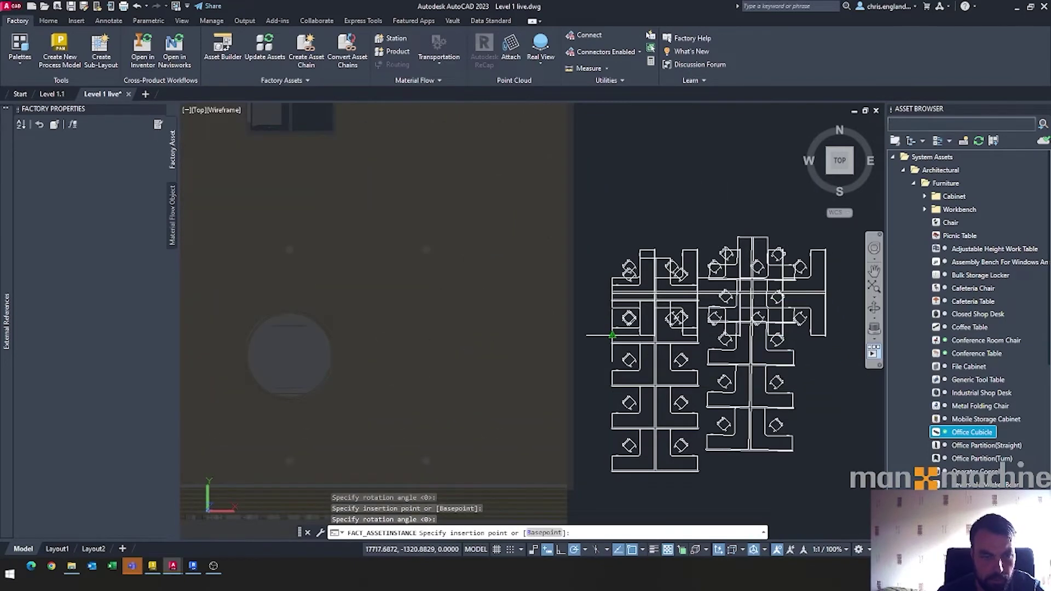
key("Escape")
Delete the slightly crooked right-hand Office Cubicle outside the building.
left_click(764, 465)
left_click(745, 430)
scroll(770, 427, "up", 6)
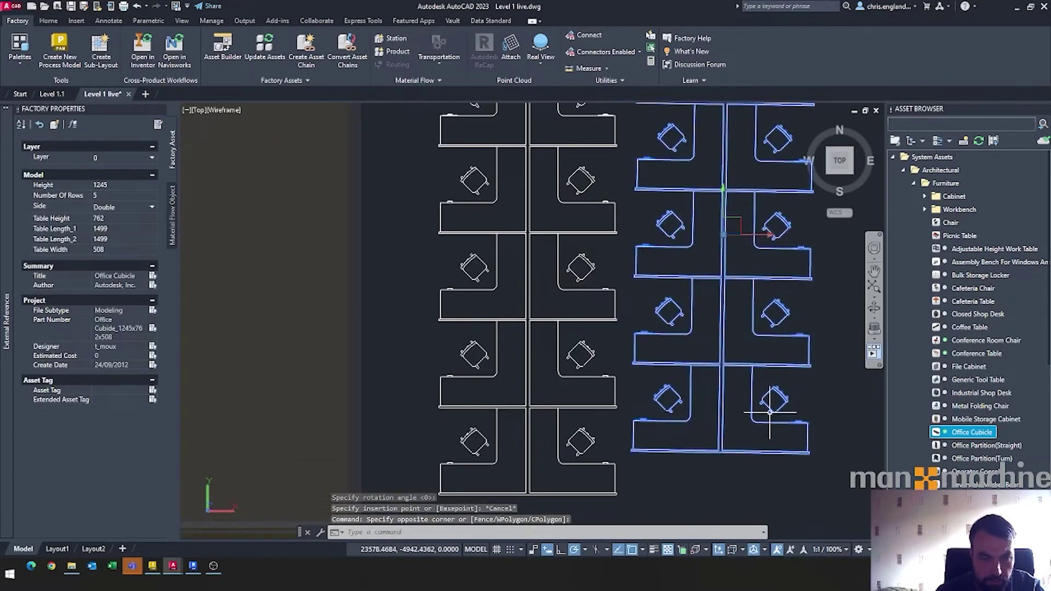
scroll(754, 387, "down", 5)
key("Delete")
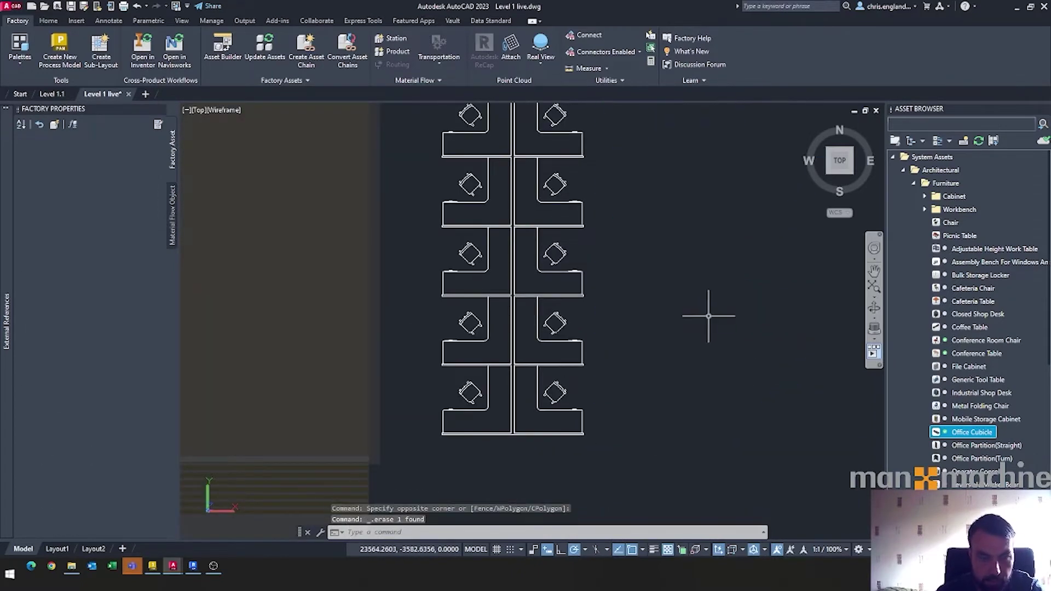
Place a new Office Cubicle to the right of the remaining one, rotated 270° so its rows run vertically.
left_click(968, 432)
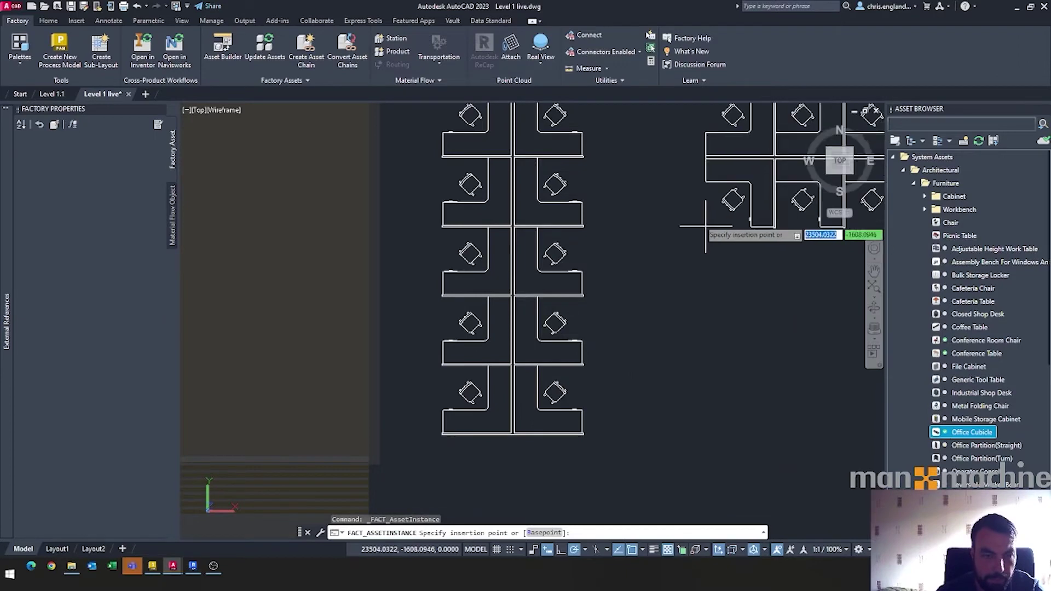
left_click(691, 198)
left_click(691, 254)
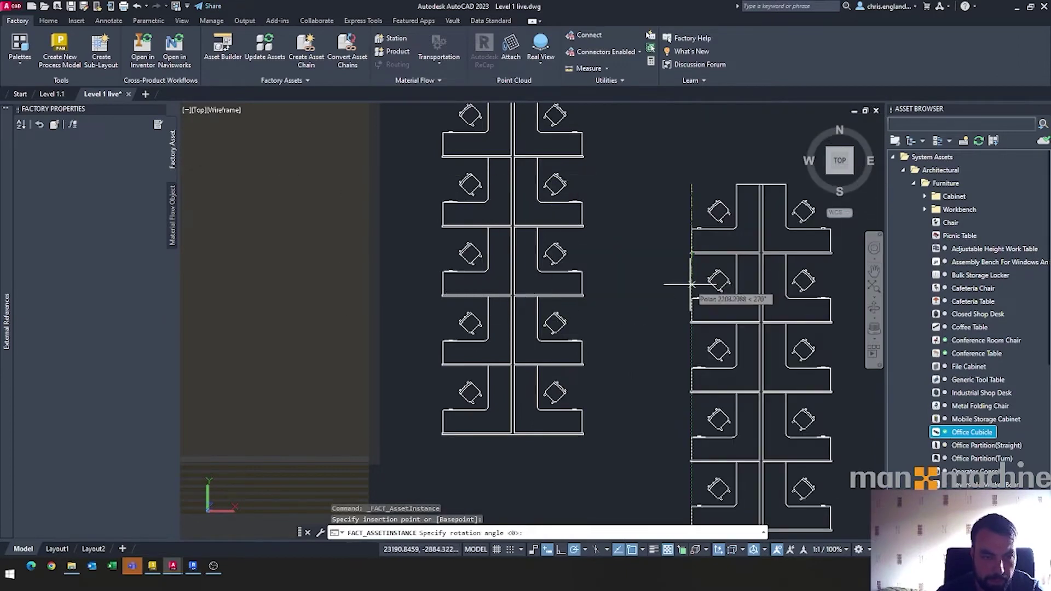
key("Escape")
scroll(680, 345, "down", 1)
middle_click_drag(680, 345, 630, 274)
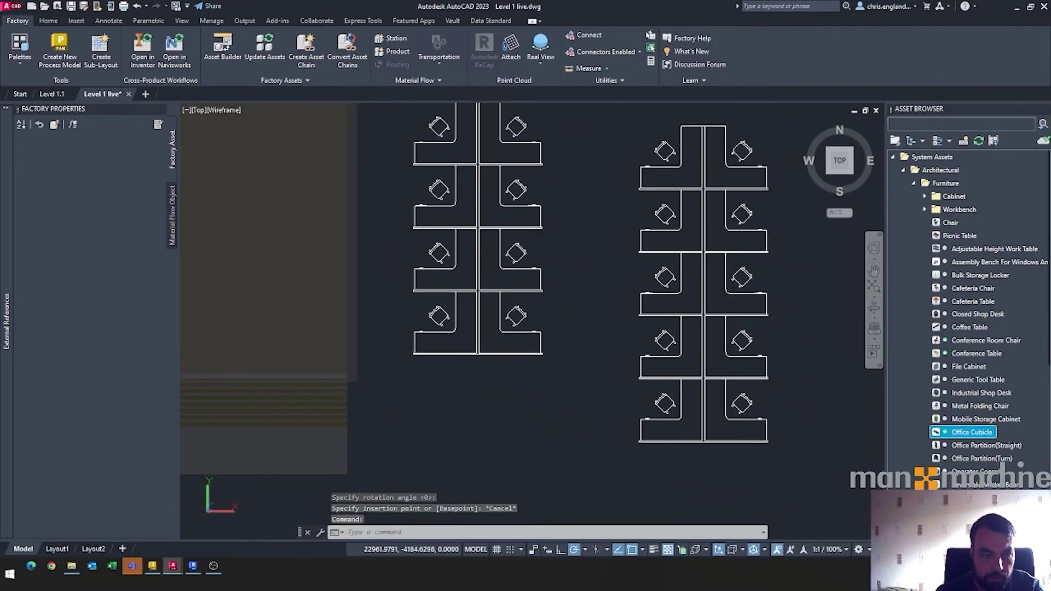
Move the left Office Cubicle level with the right one, using a base point tracked 2000 from its lower-right corner to set the gap.
left_click(576, 390)
left_click(514, 331)
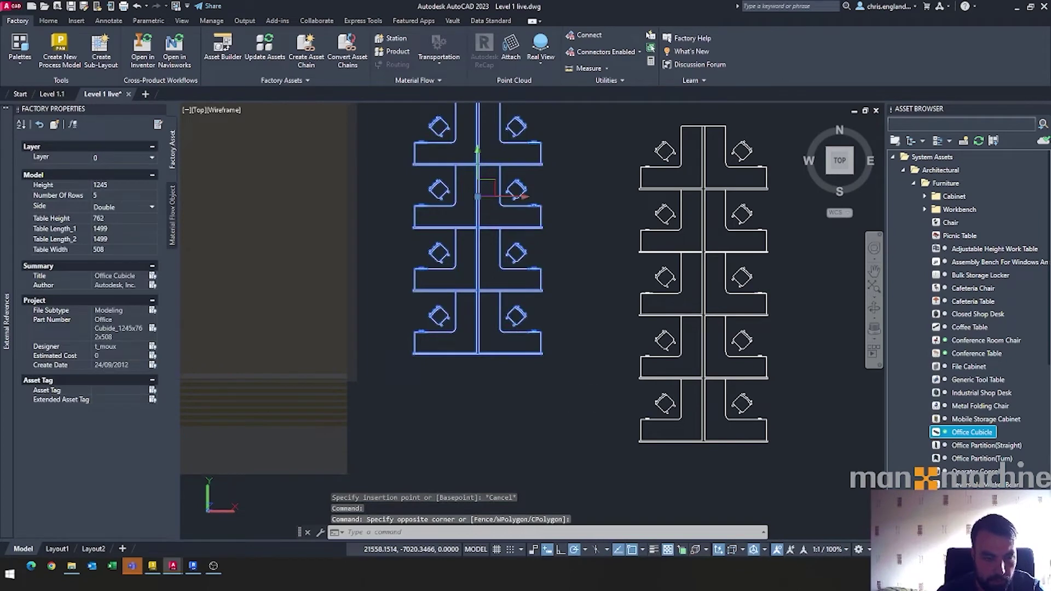
type("m")
key("Return")
scroll(526, 333, "up", 5)
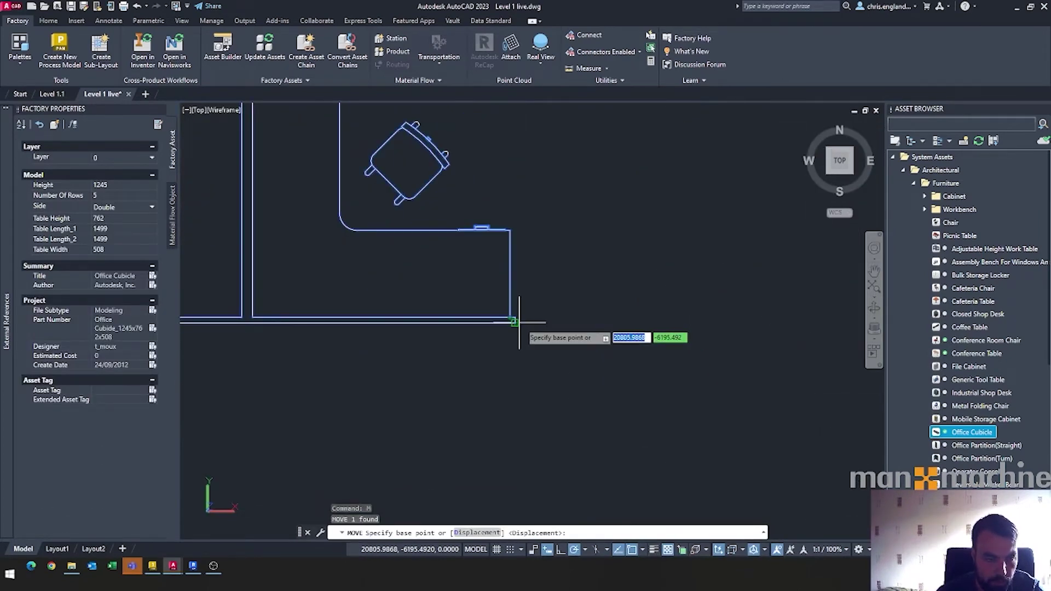
type("20")
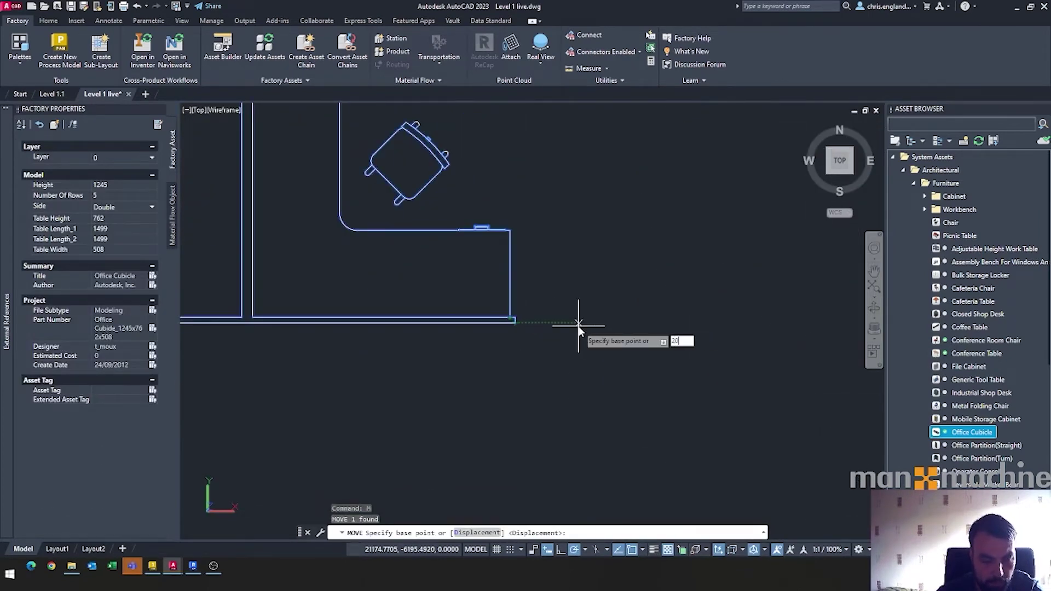
type("00")
key("Return")
scroll(633, 369, "down", 5)
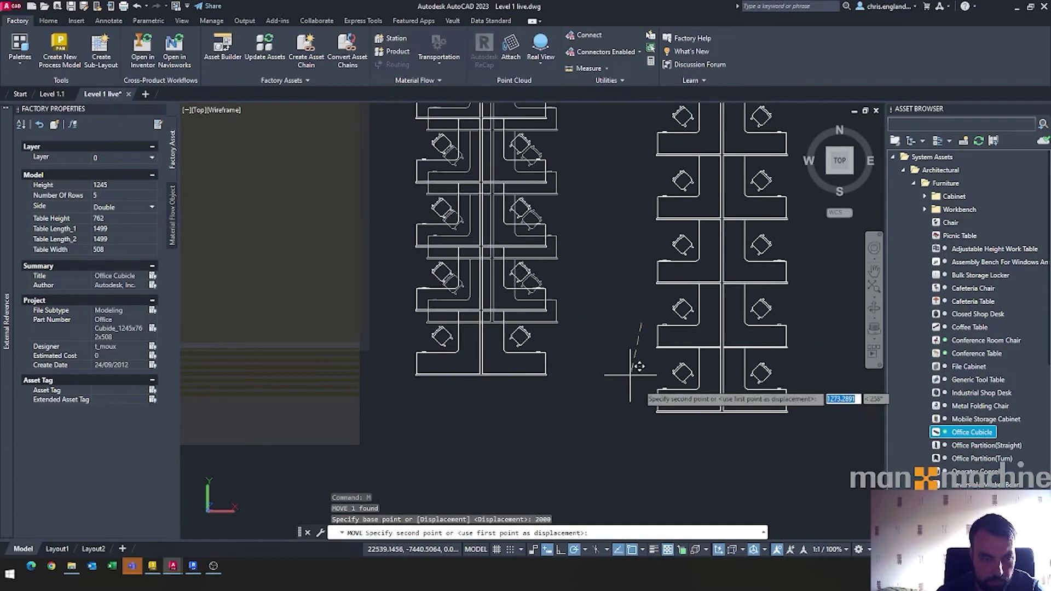
scroll(663, 408, "up", 5)
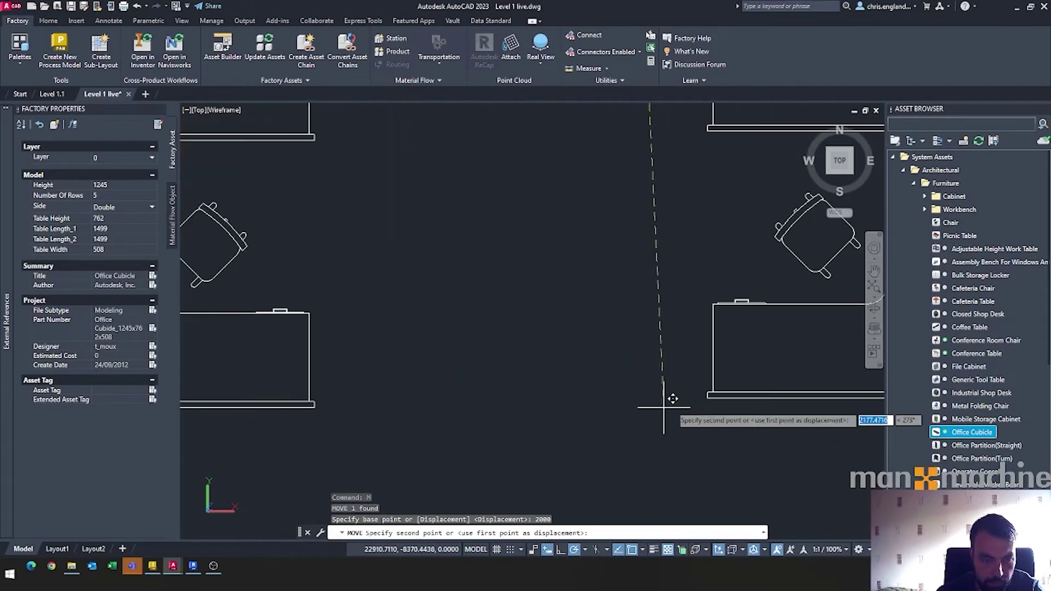
left_click(695, 408)
scroll(695, 408, "down", 5)
scroll(605, 410, "down", 3)
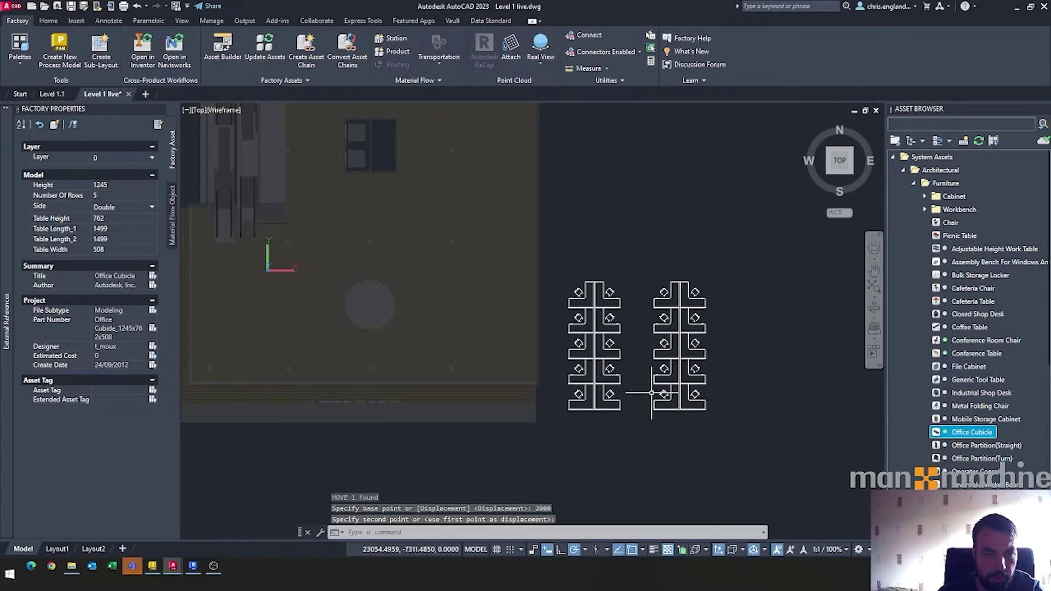
Move both Office Cubicles together into the lower-right corner of the building floor, using their outer bottom corner as base point.
scroll(638, 405, "up", 2)
left_click(715, 468)
left_click(537, 365)
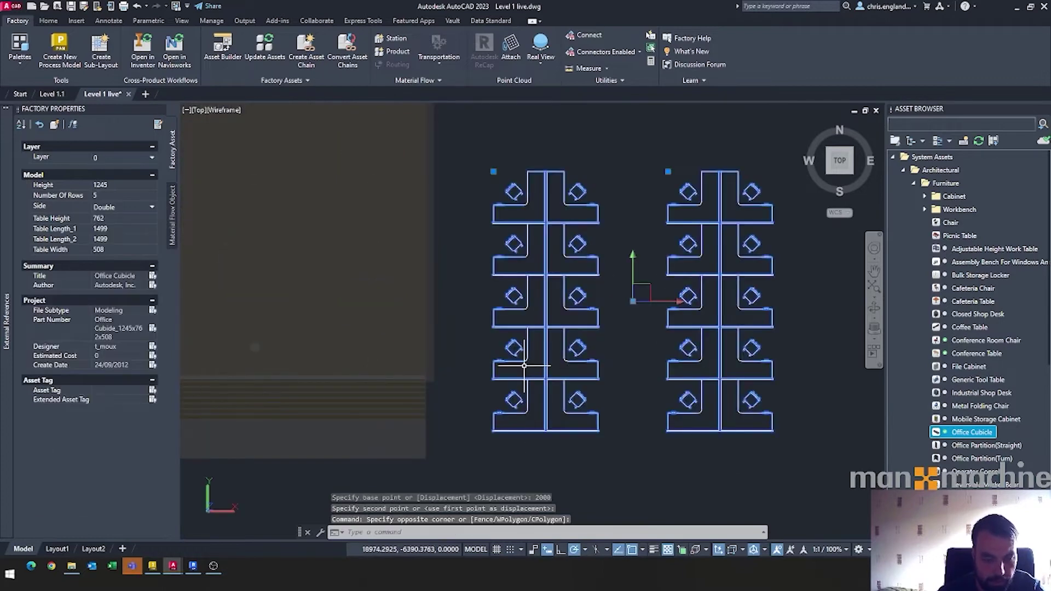
type("m")
key("Return")
scroll(788, 432, "up", 6)
left_click(728, 446)
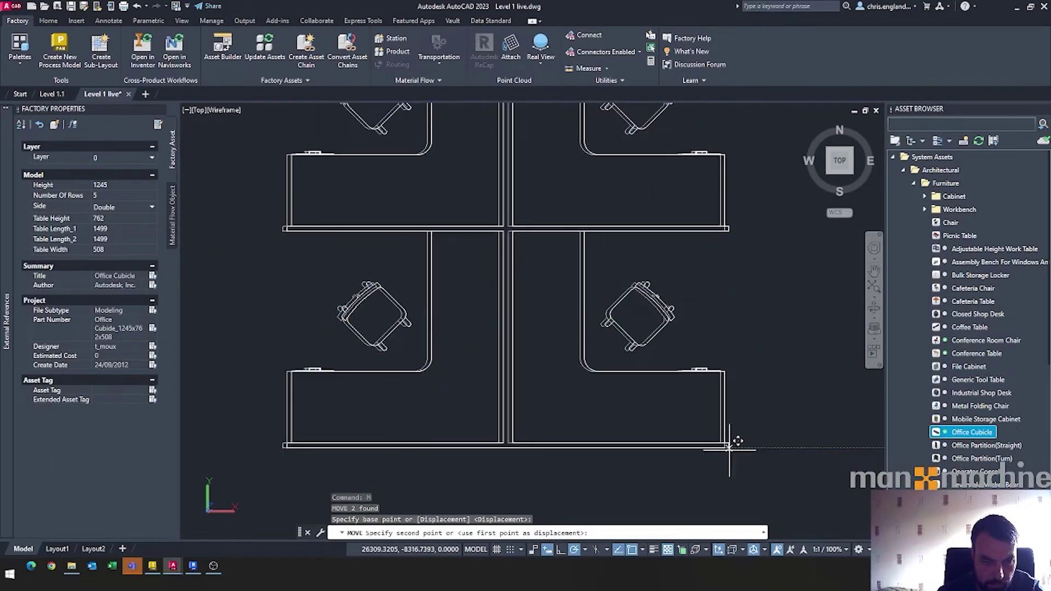
scroll(733, 443, "down", 5)
scroll(456, 394, "up", 5)
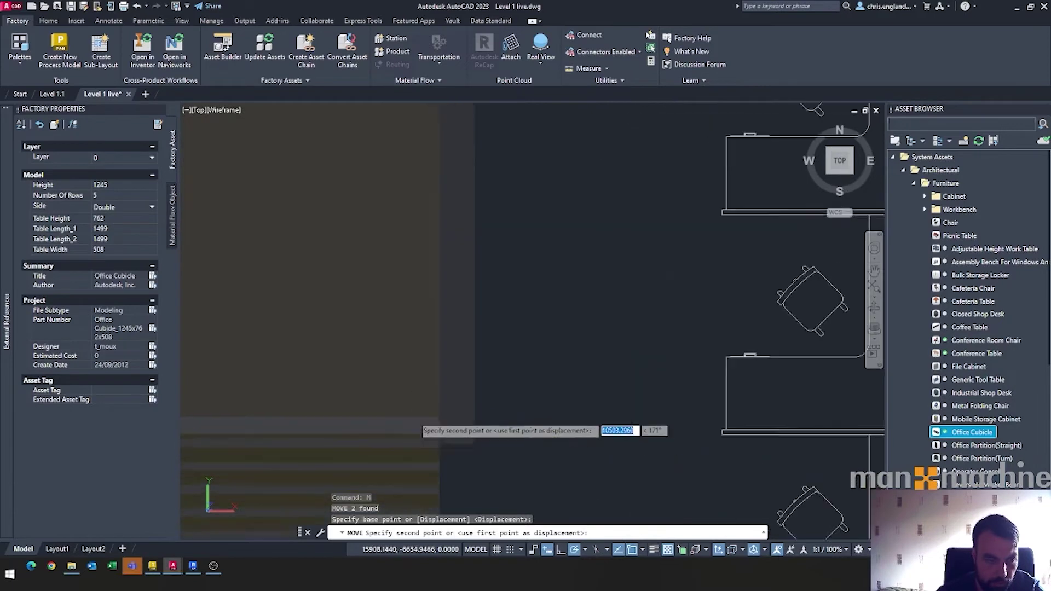
left_click(441, 407)
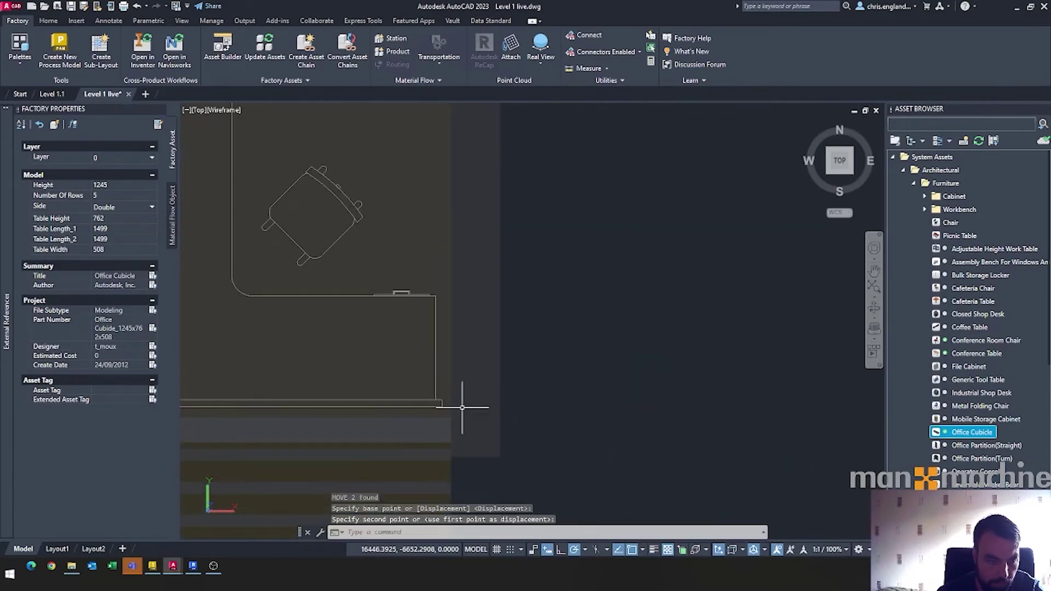
scroll(462, 408, "down", 5)
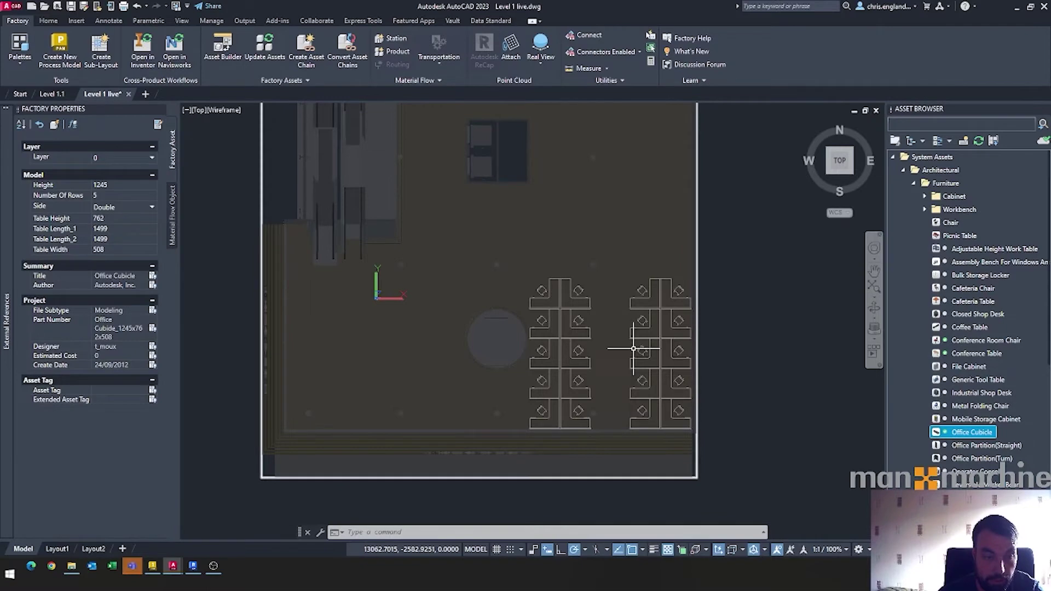
middle_click_drag(750, 307, 771, 355)
scroll(612, 306, "down", 3)
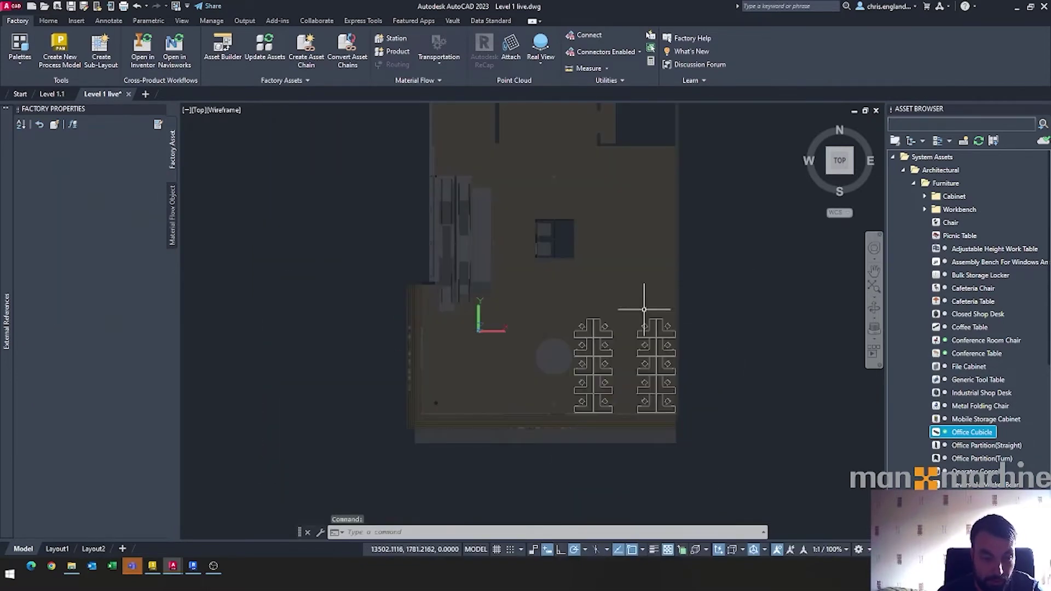
scroll(670, 325, "up", 2)
middle_click_drag(744, 361, 763, 345)
scroll(664, 355, "up", 2)
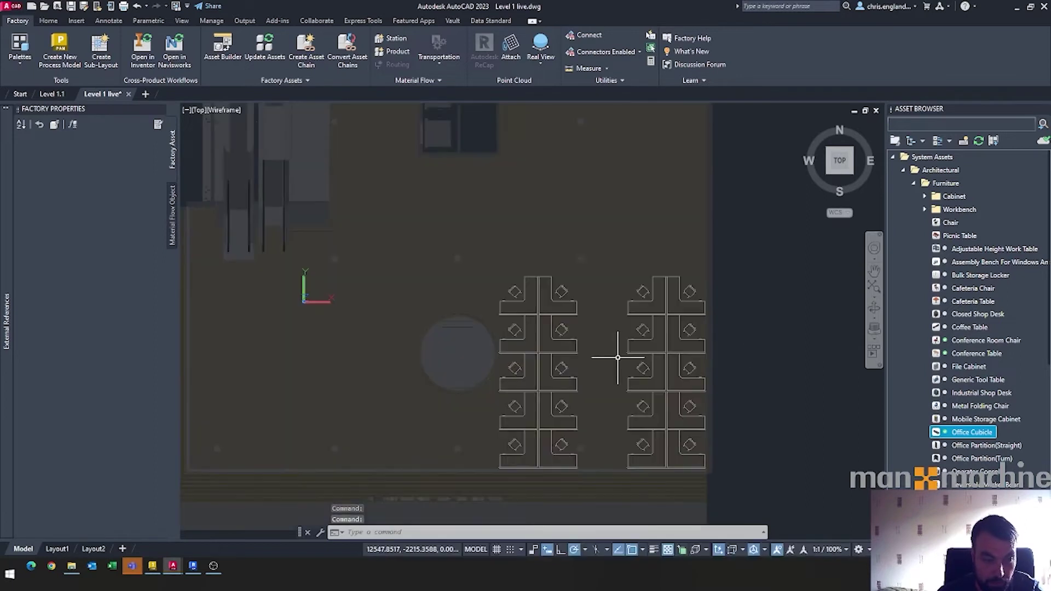
left_click(563, 345)
right_click(692, 251)
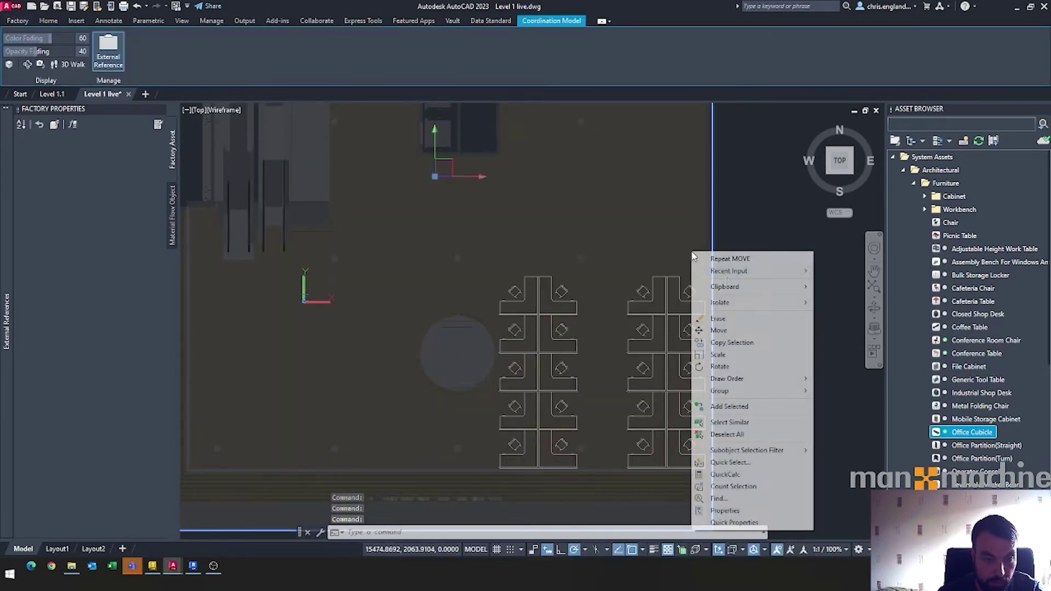
left_click(750, 425)
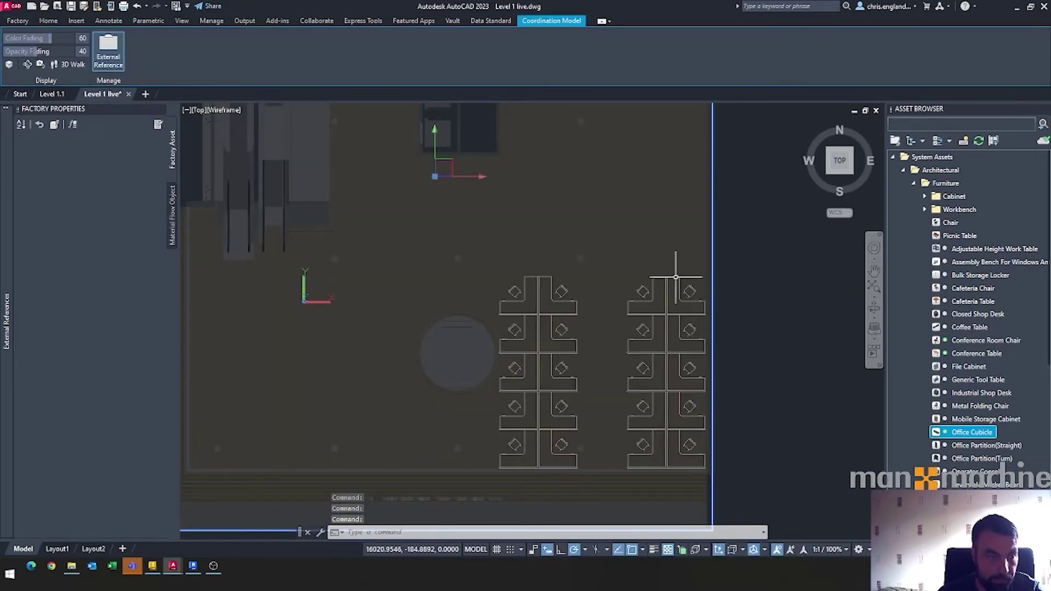
Create a new layer named xref and close the layer manager.
left_click(48, 21)
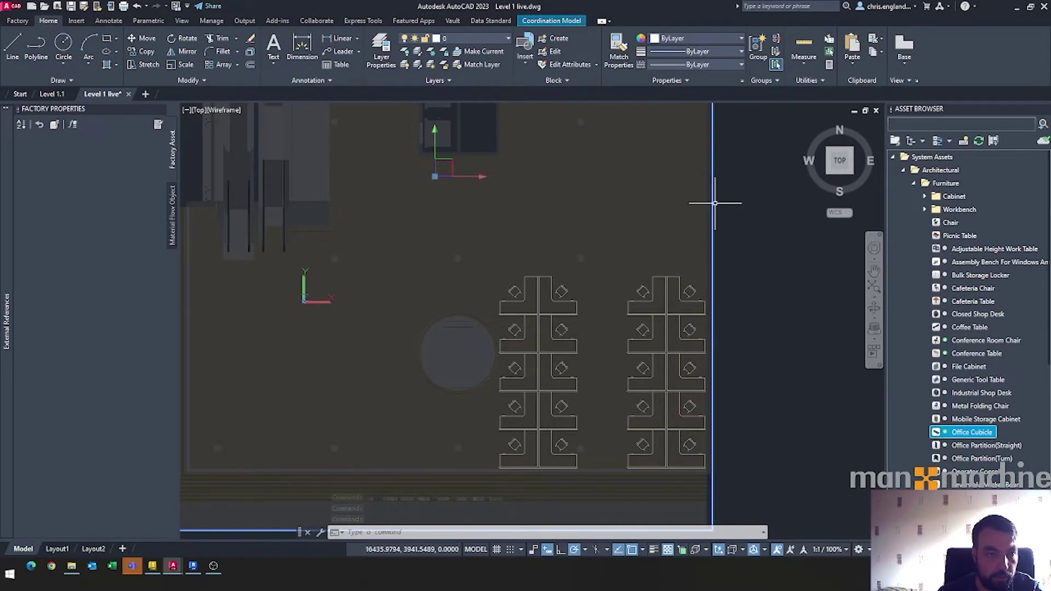
left_click(380, 54)
left_click(381, 54)
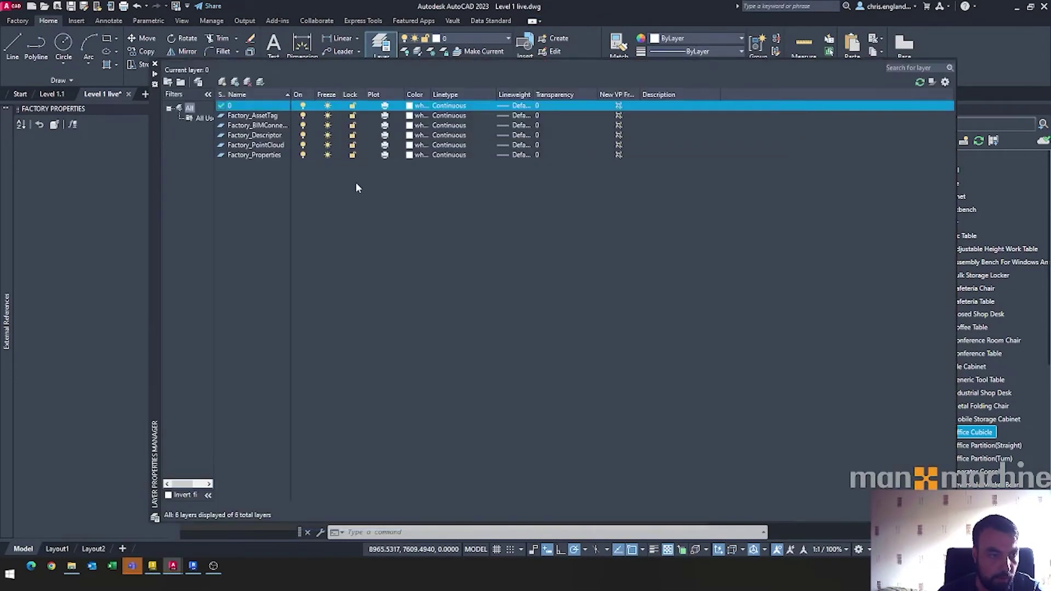
right_click(243, 182)
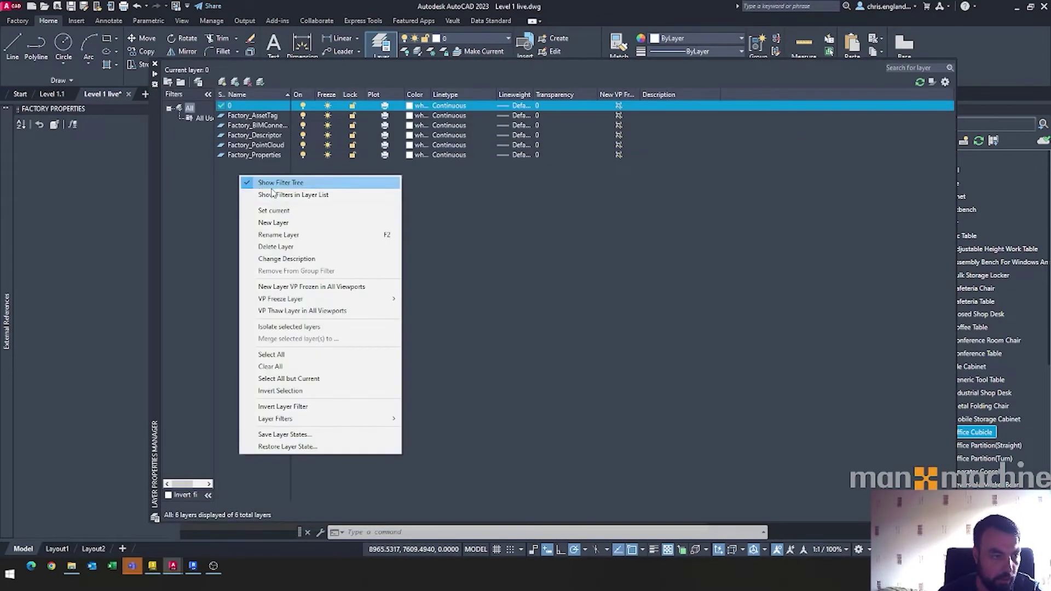
left_click(278, 219)
type("xref")
key("Return")
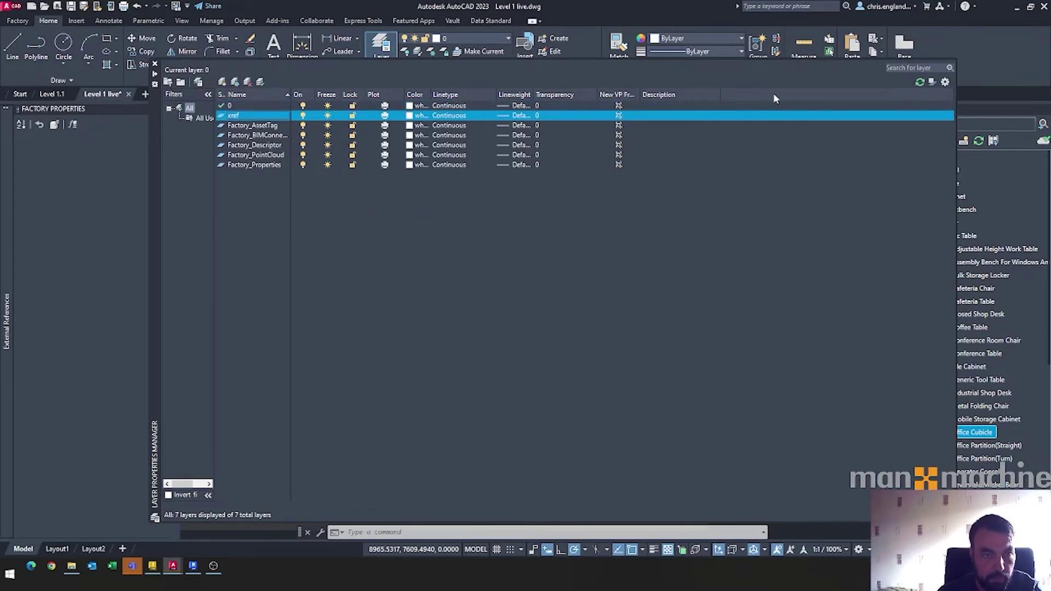
left_click(155, 65)
Assign the coordination model to the xref layer, and lock and freeze that layer.
left_click(711, 211)
left_click(48, 20)
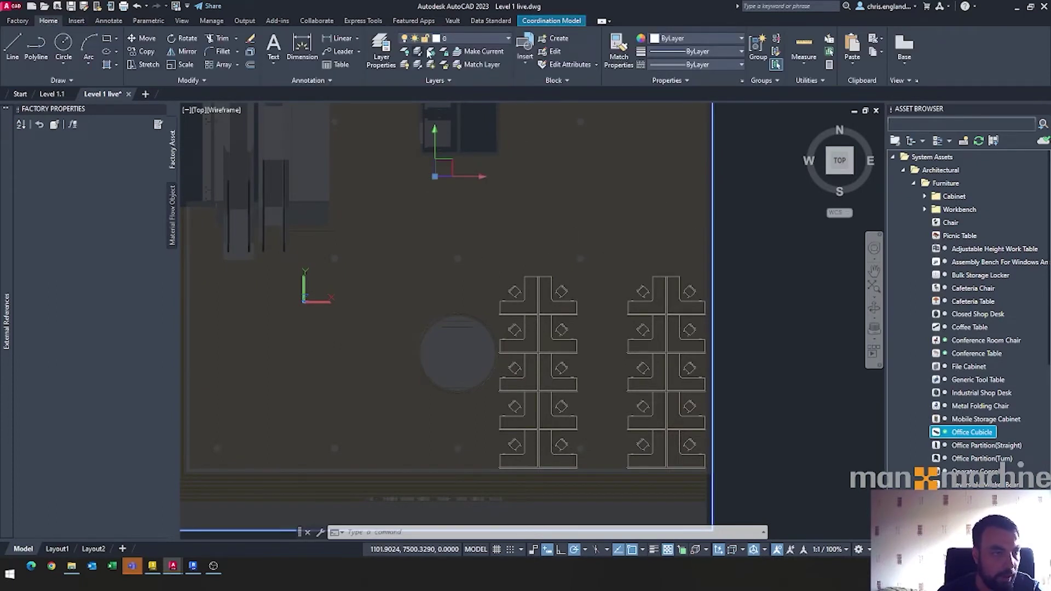
left_click(474, 38)
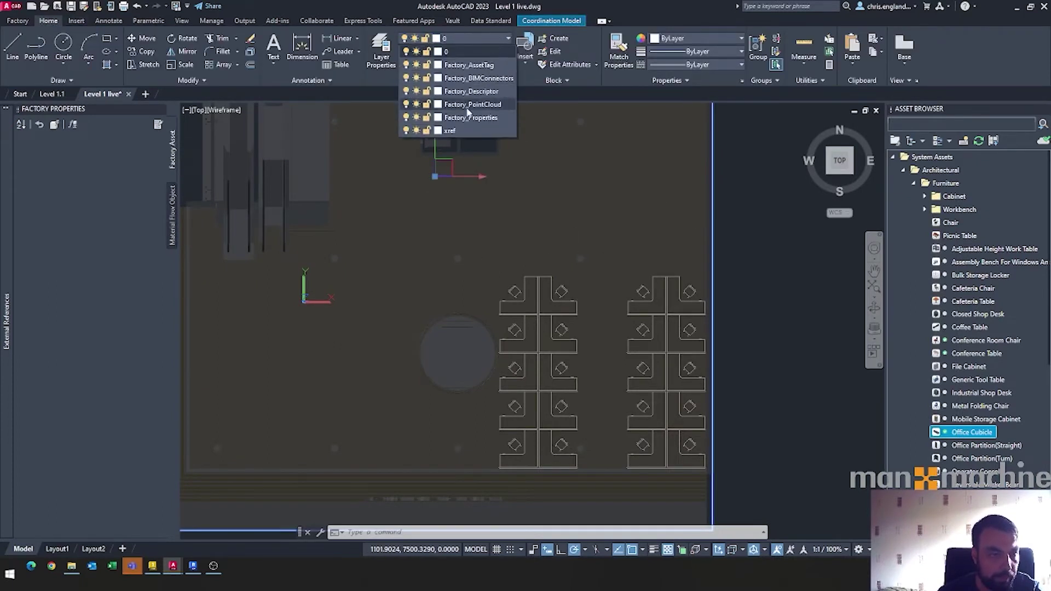
left_click(461, 131)
left_click(470, 36)
left_click(426, 131)
left_click(417, 131)
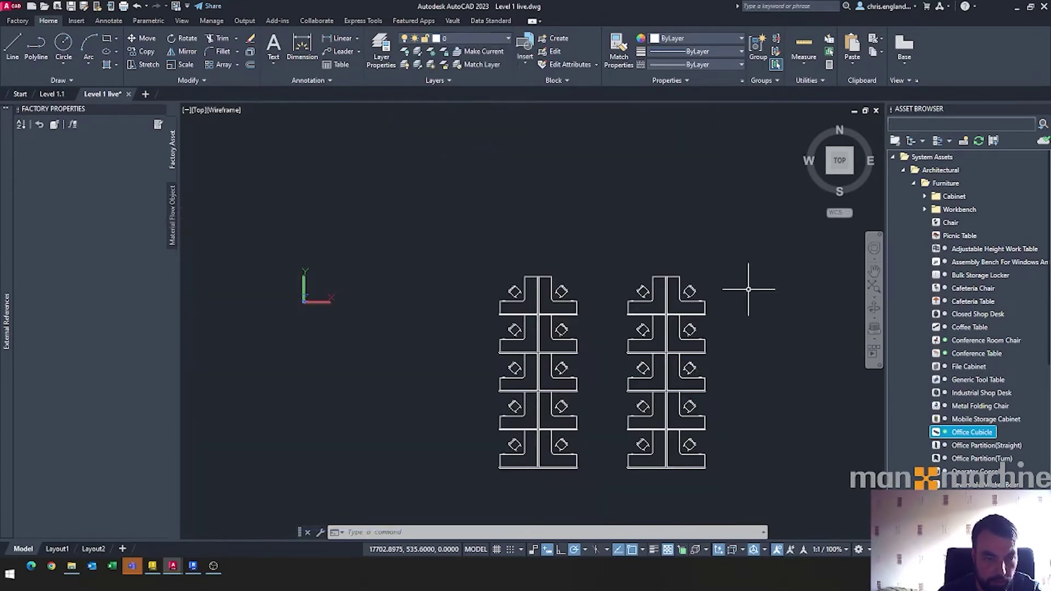
Move the left Office Cubicle 1000 horizontally towards the right one.
left_click(584, 363)
left_click(536, 341)
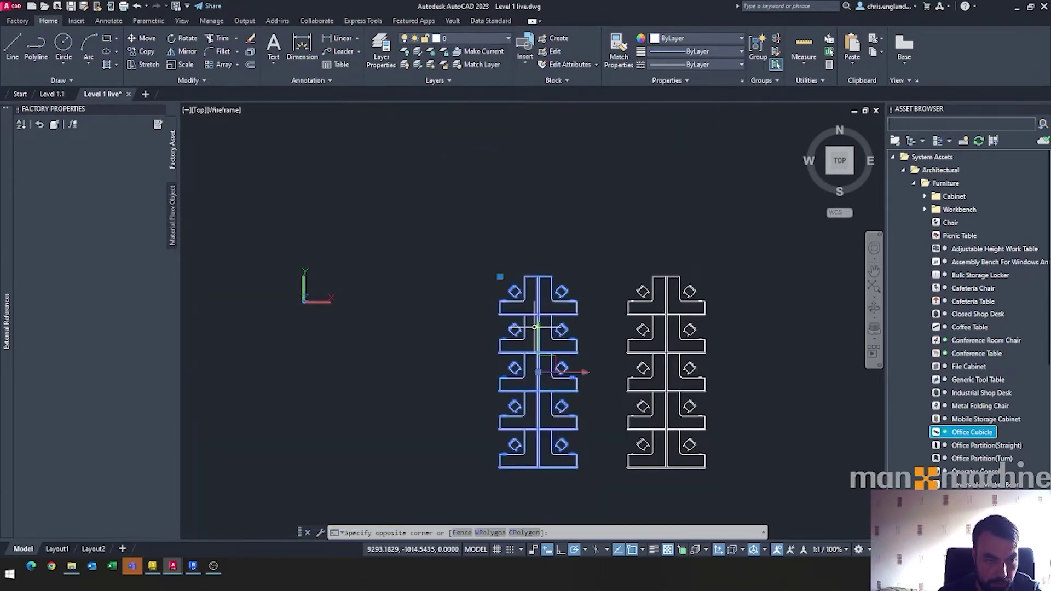
type("m")
key("Return")
left_click(557, 212)
type("1000")
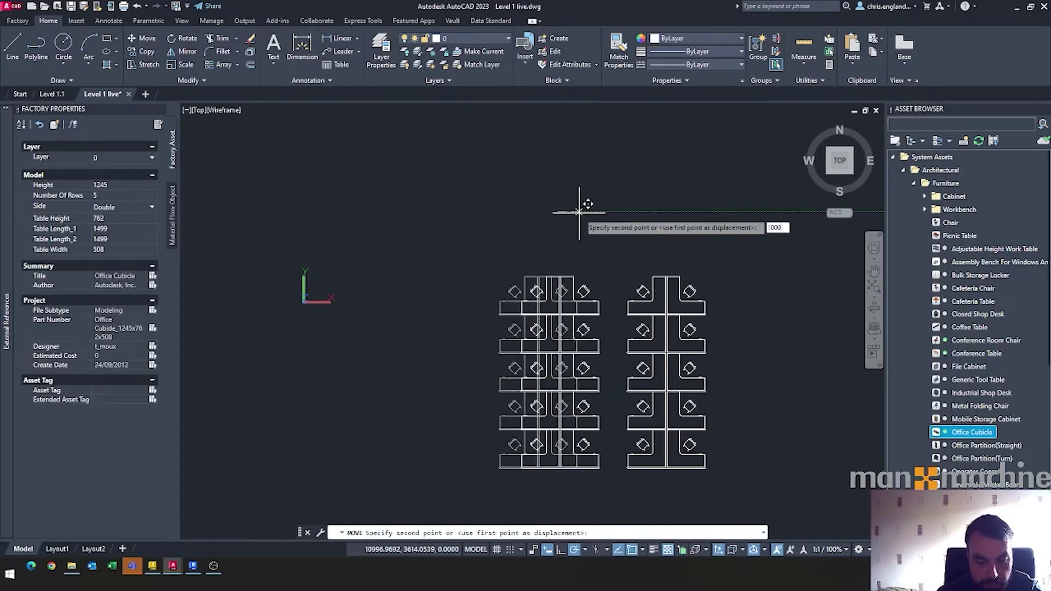
key("Return")
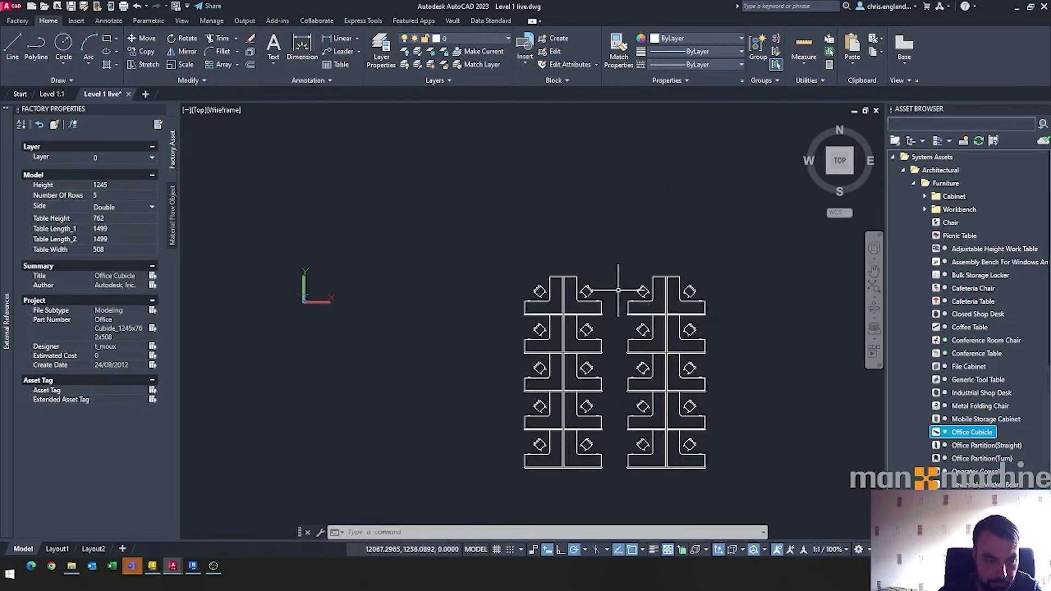
Save the Level 1 live drawing and open it in Inventor to view the cubicles in 3D.
middle_click_drag(779, 381, 737, 340)
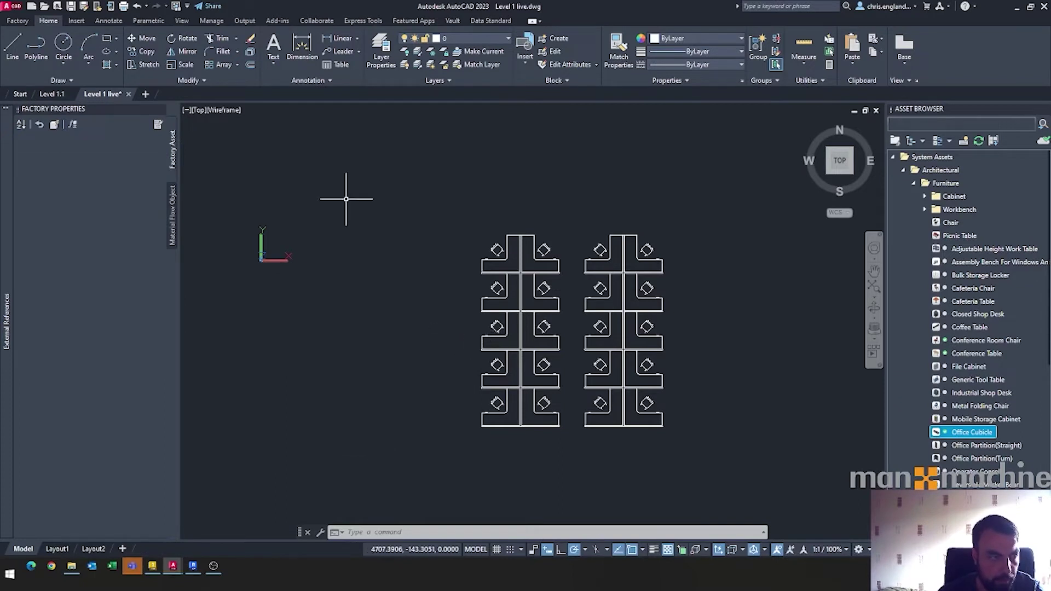
left_click(18, 20)
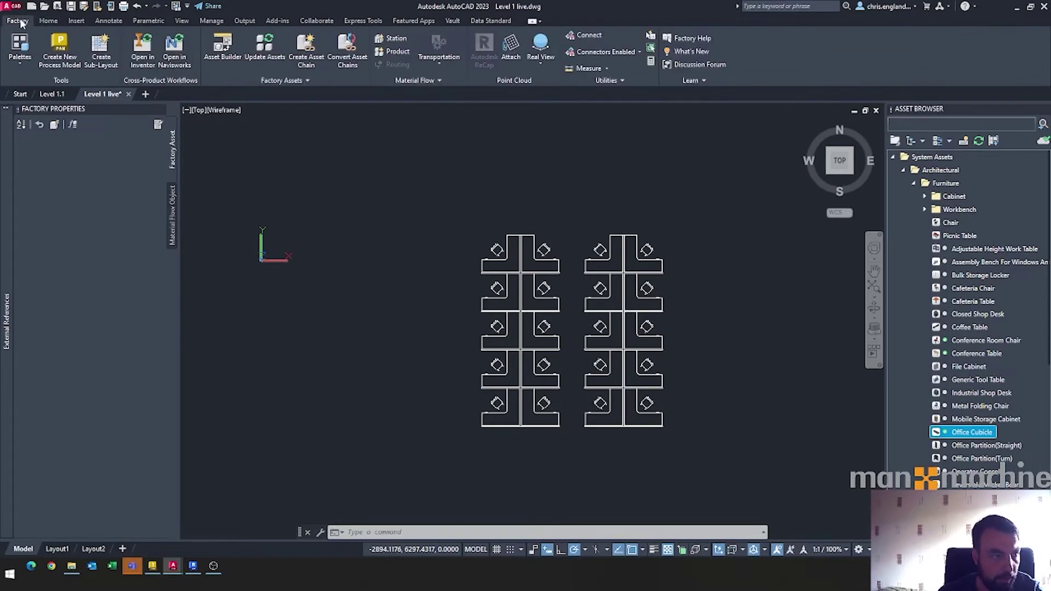
left_click(71, 7)
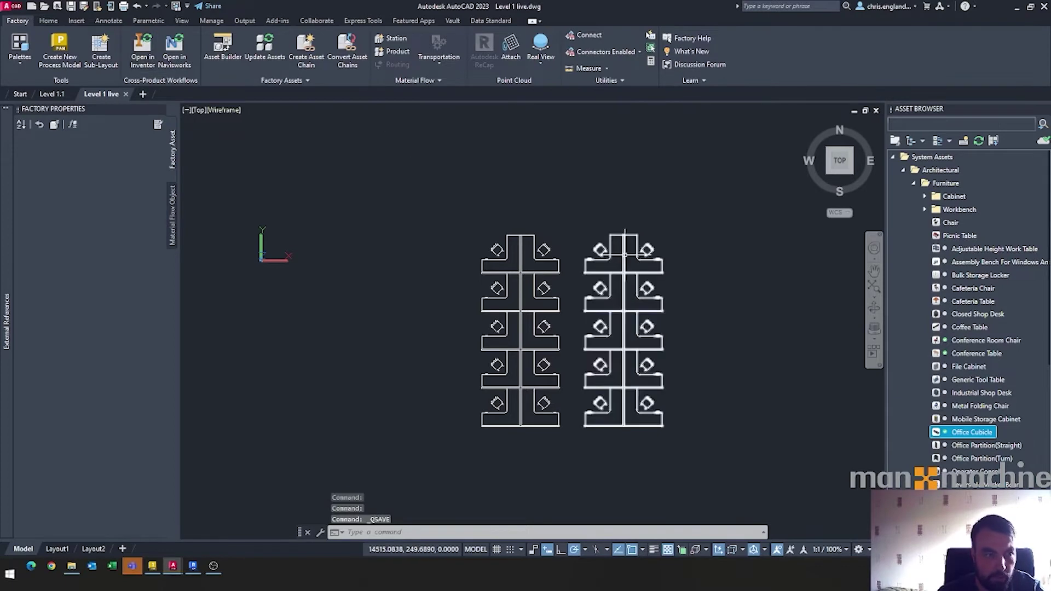
left_click(142, 54)
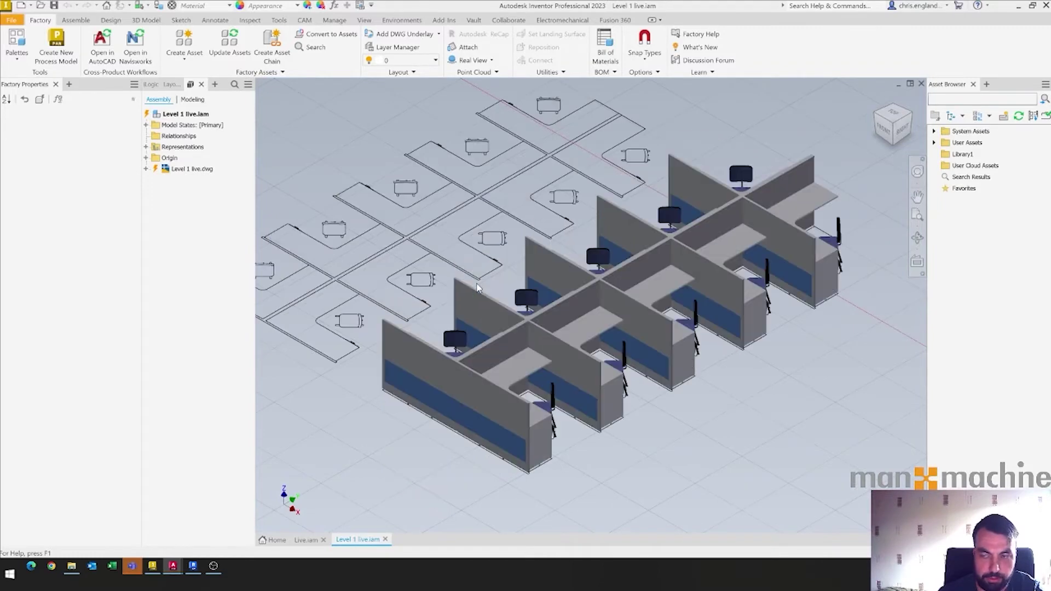
scroll(477, 289, "up", 3)
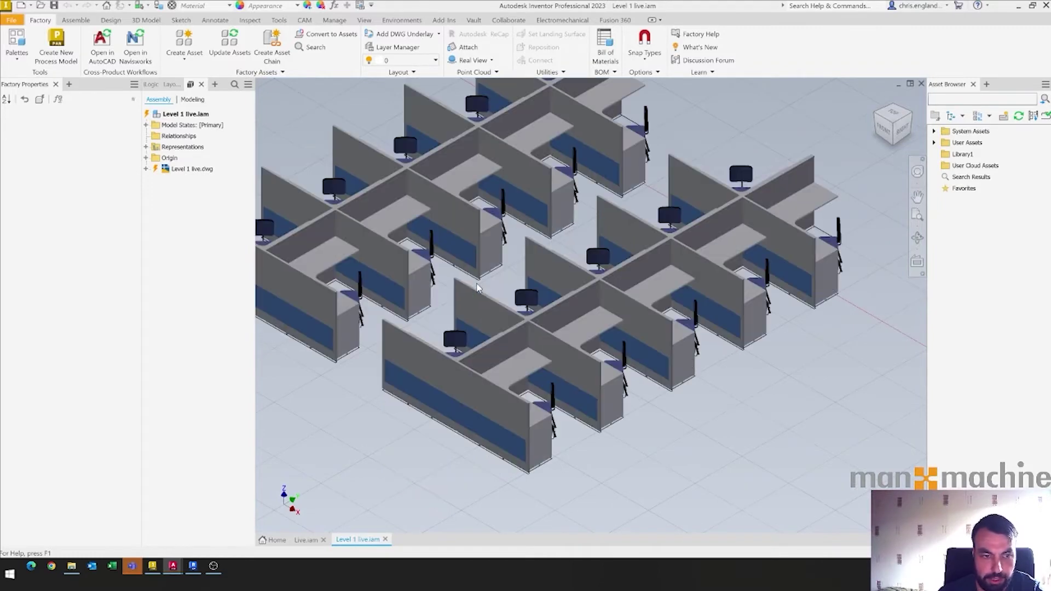
Examine how the two office cubicles sit against the front wall of the building in the Live assembly.
scroll(680, 367, "down", 5)
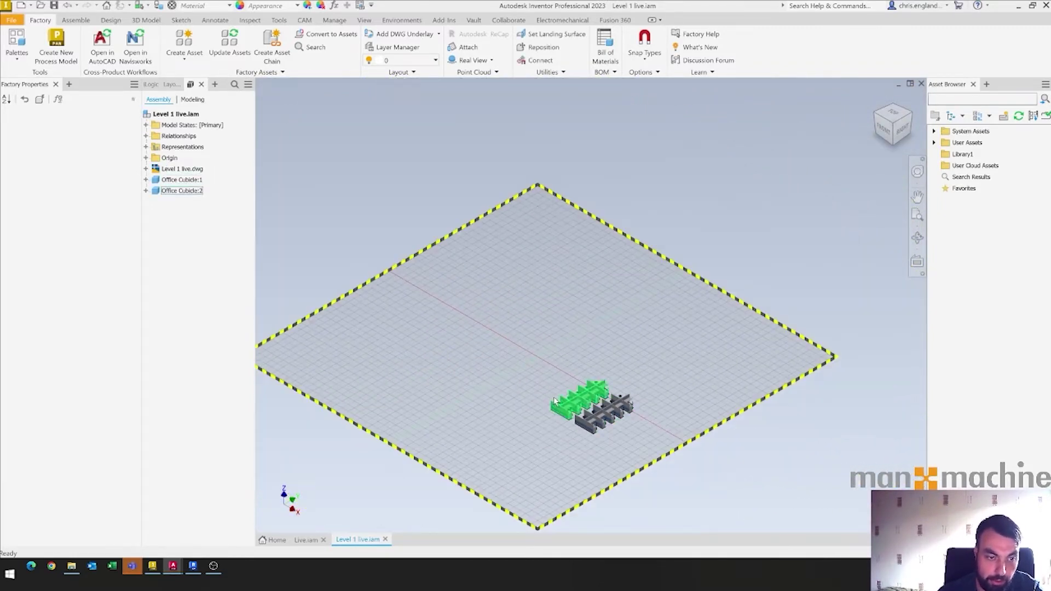
left_click(305, 539)
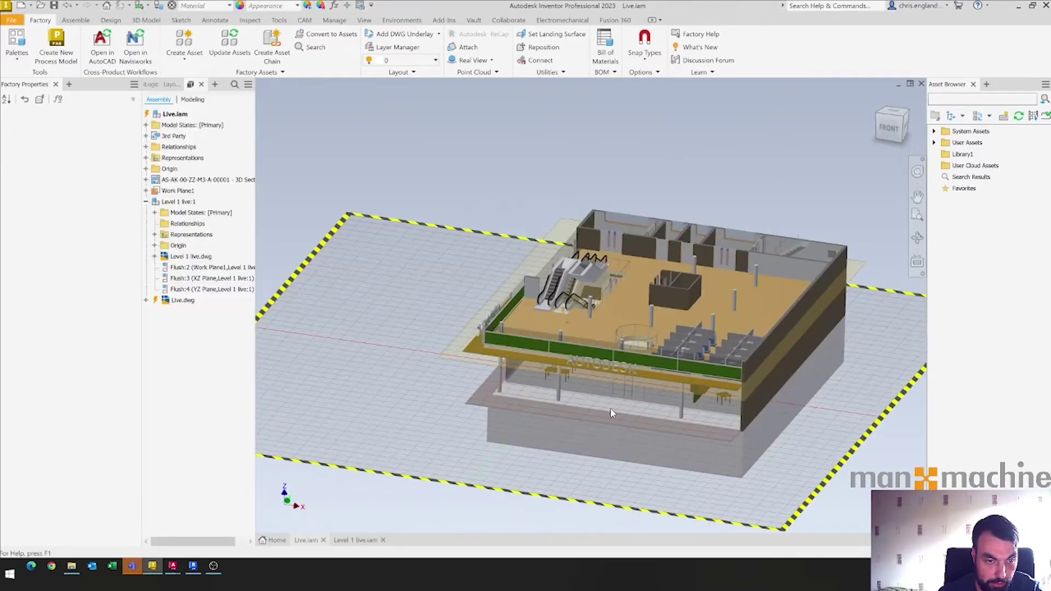
scroll(670, 397, "up", 3)
scroll(670, 396, "down", 2)
middle_click_drag(600, 450, 613, 514, "shift")
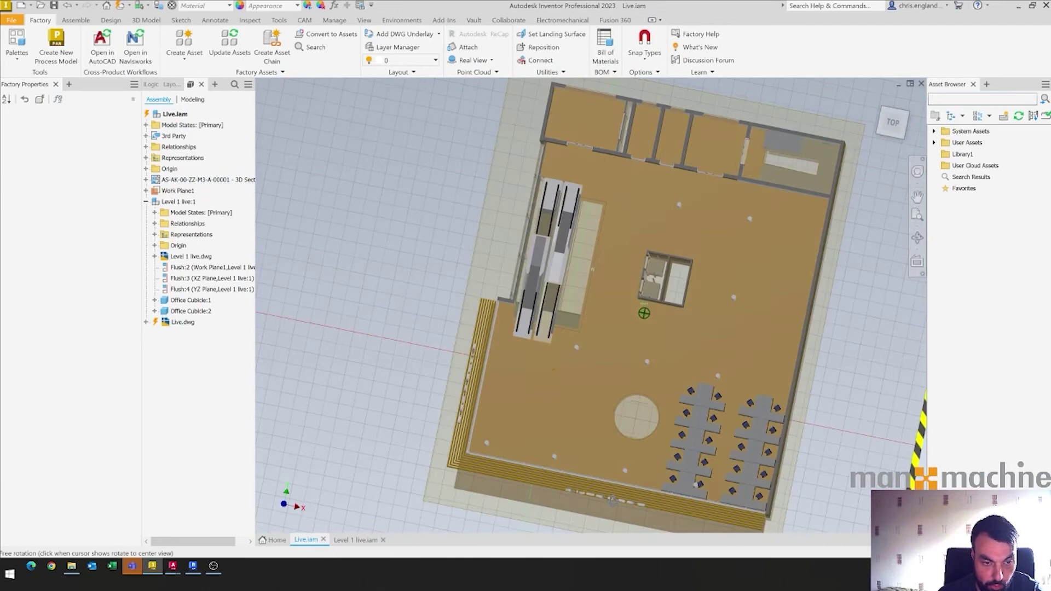
scroll(734, 523, "up", 5)
scroll(733, 524, "up", 3)
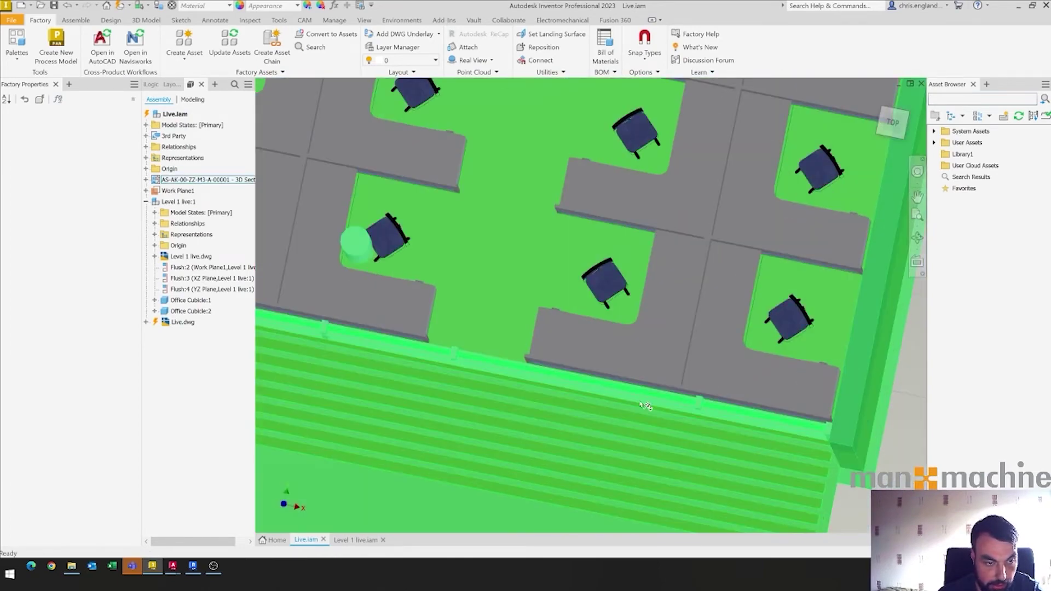
scroll(614, 386, "down", 3)
mouse_move(563, 402)
middle_mouse_down("shift")
mouse_move(565, 373)
mouse_move(565, 392)
middle_mouse_up("shift")
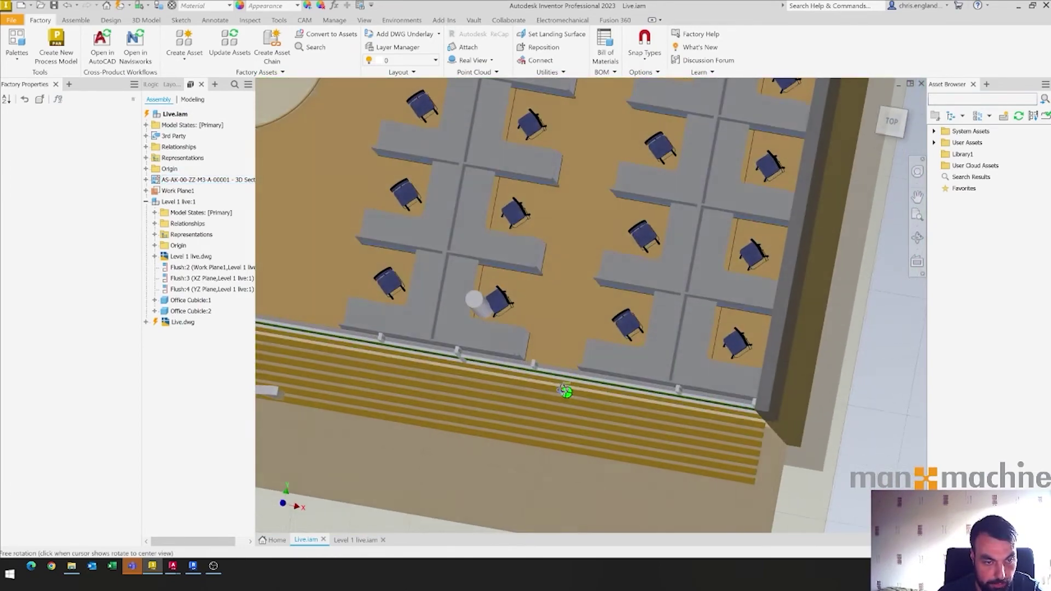
left_click(645, 334)
scroll(630, 355, "down", 3)
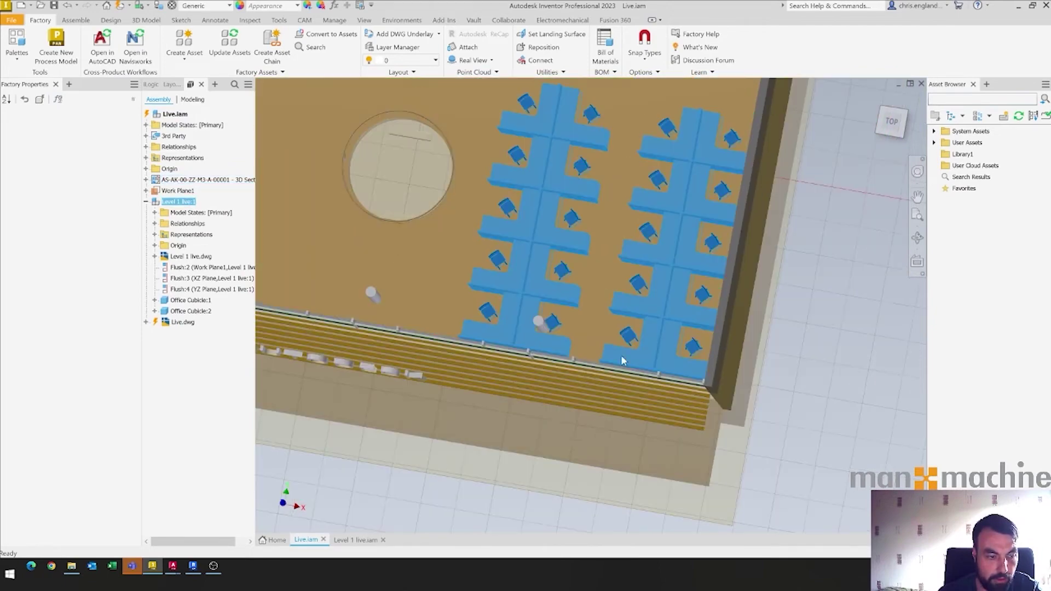
Reposition both office cubicles together in the Level 1 live assembly, shifting them slightly back from the building's front wall line.
left_click(366, 540)
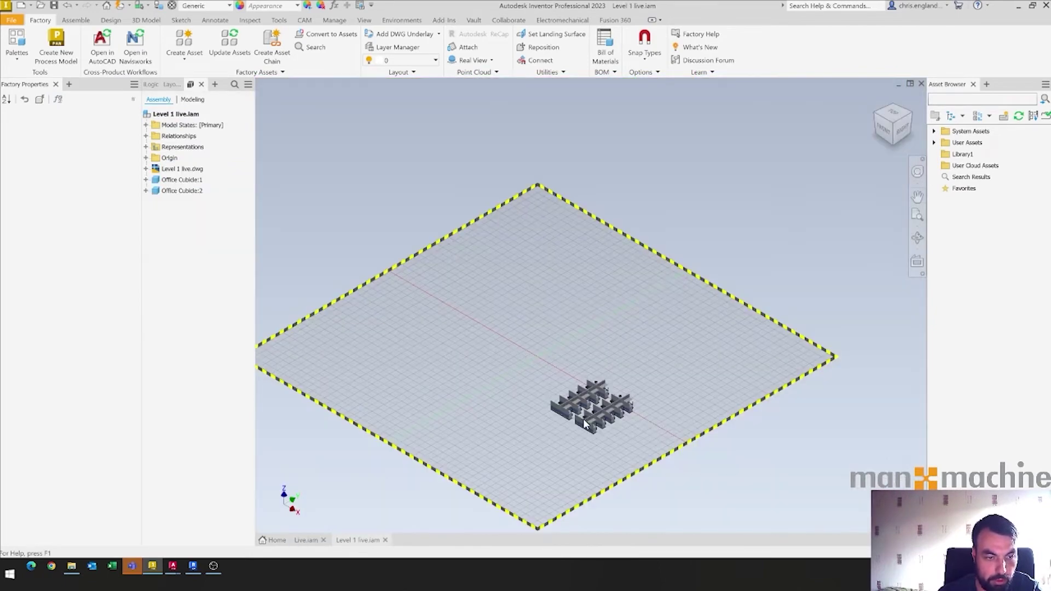
scroll(564, 424, "up", 8)
scroll(623, 413, "down", 6)
middle_click_drag(647, 405, 473, 393)
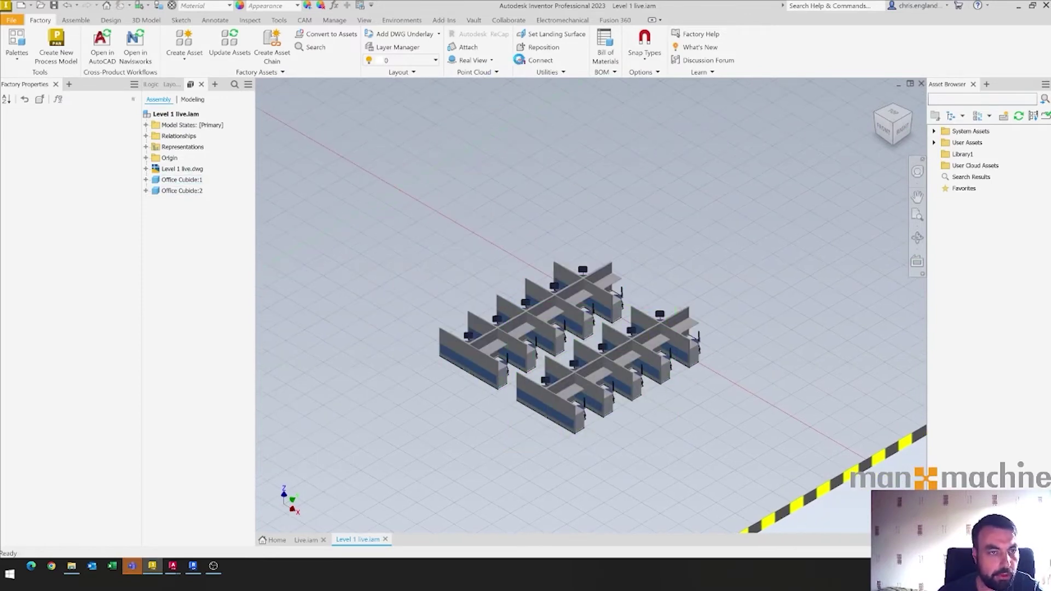
left_click(536, 50)
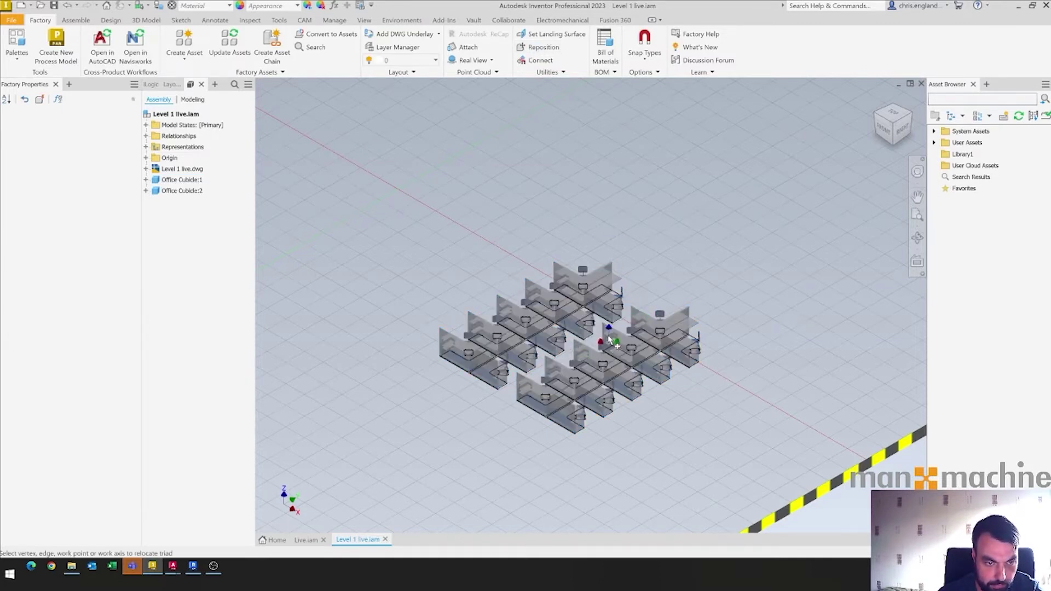
left_click_drag(693, 320, 691, 308)
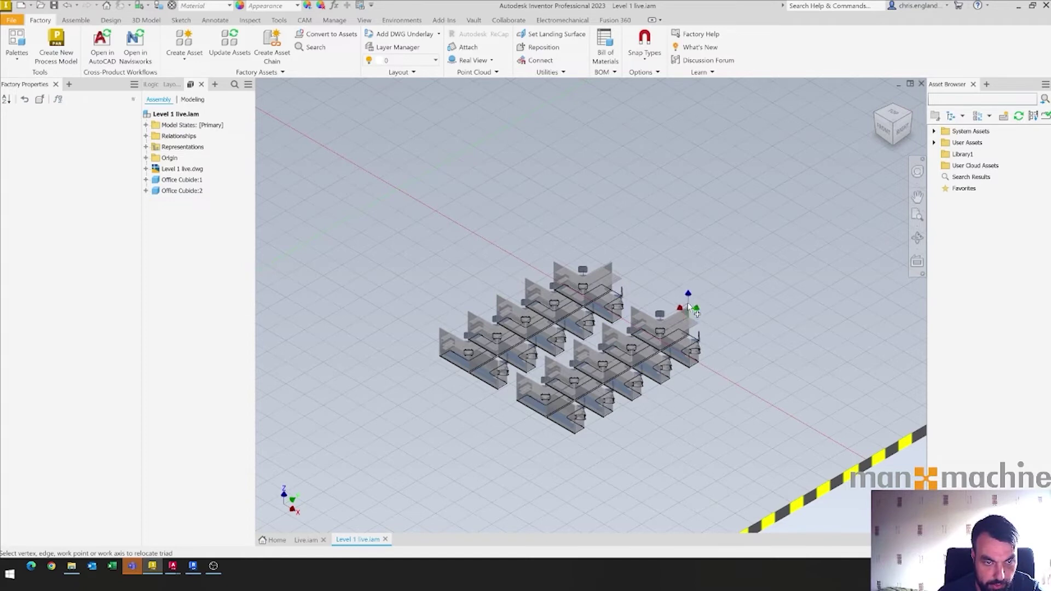
left_click(688, 308)
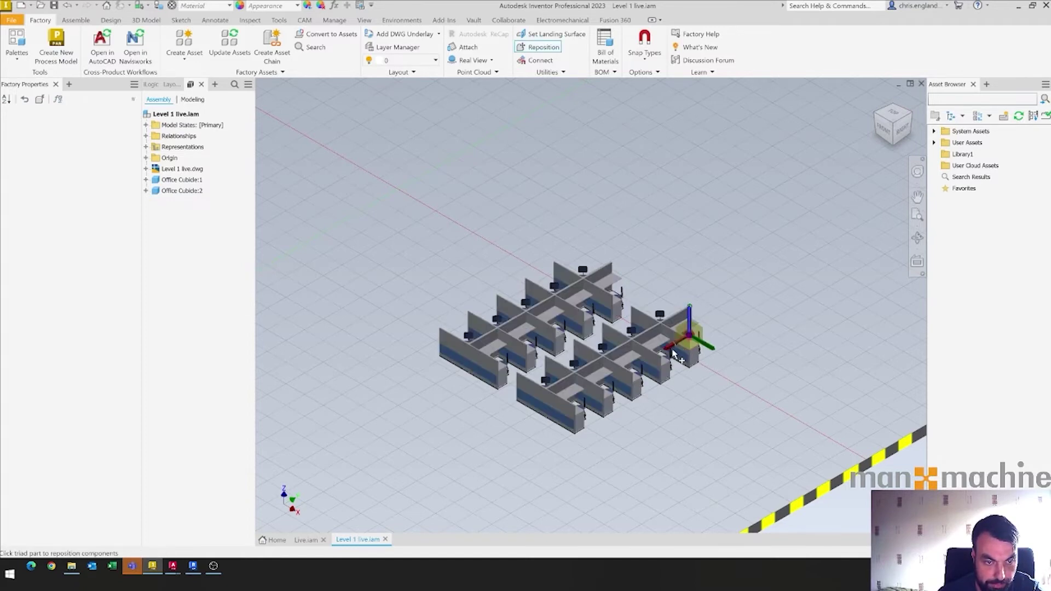
left_click_drag(674, 352, 693, 339)
type("-")
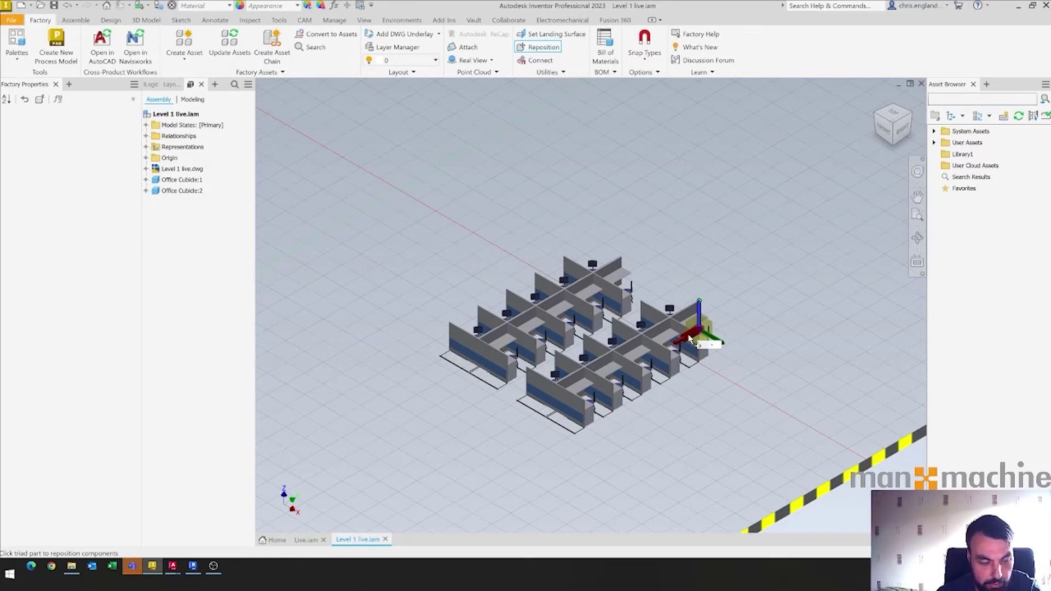
key("Return")
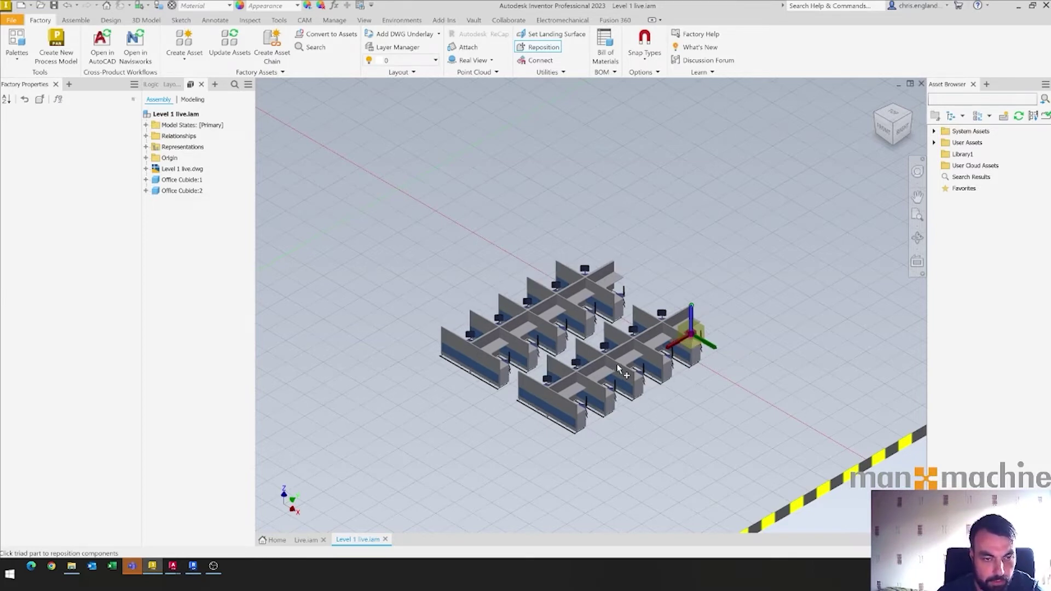
right_click(663, 280)
left_click(684, 287)
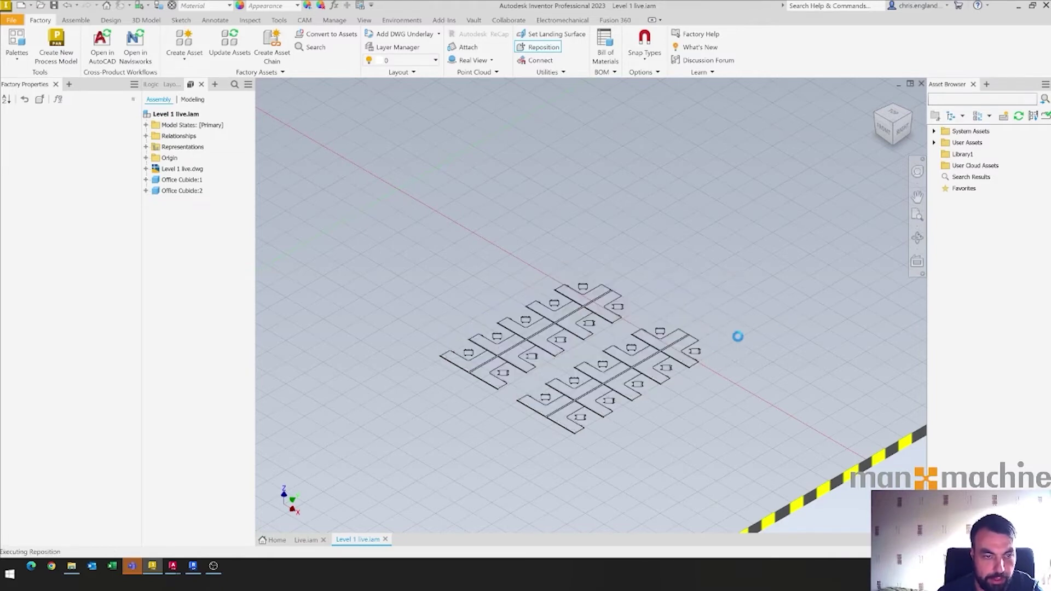
Change the right office cubicle's Side to Single and apply the update to the asset.
mouse_move(592, 348)
middle_mouse_down("shift")
mouse_move(495, 345)
mouse_move(486, 361)
middle_mouse_up("shift")
middle_click_drag(533, 318, 478, 337)
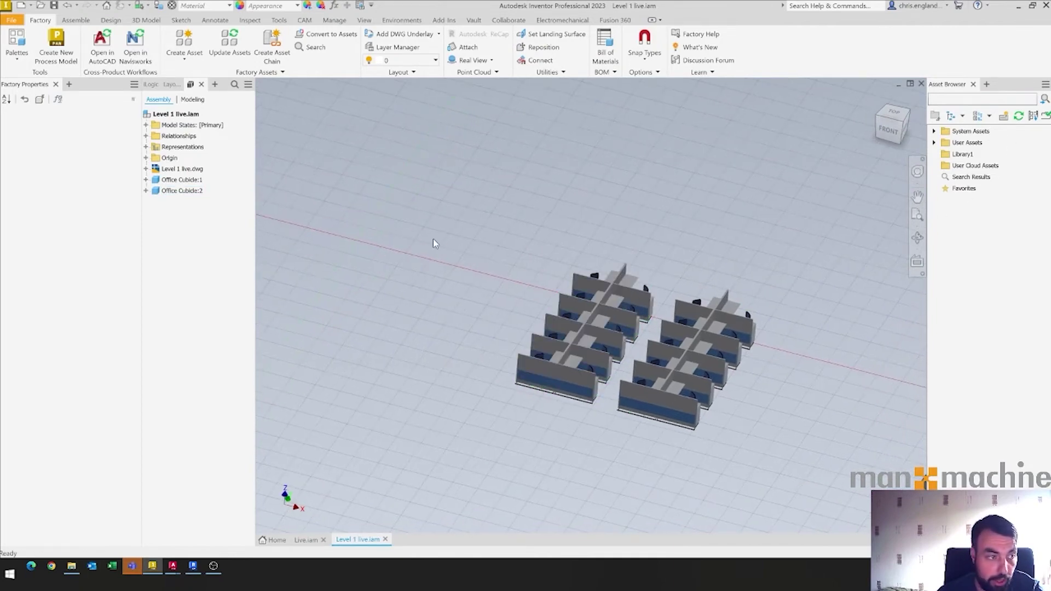
left_click(647, 329)
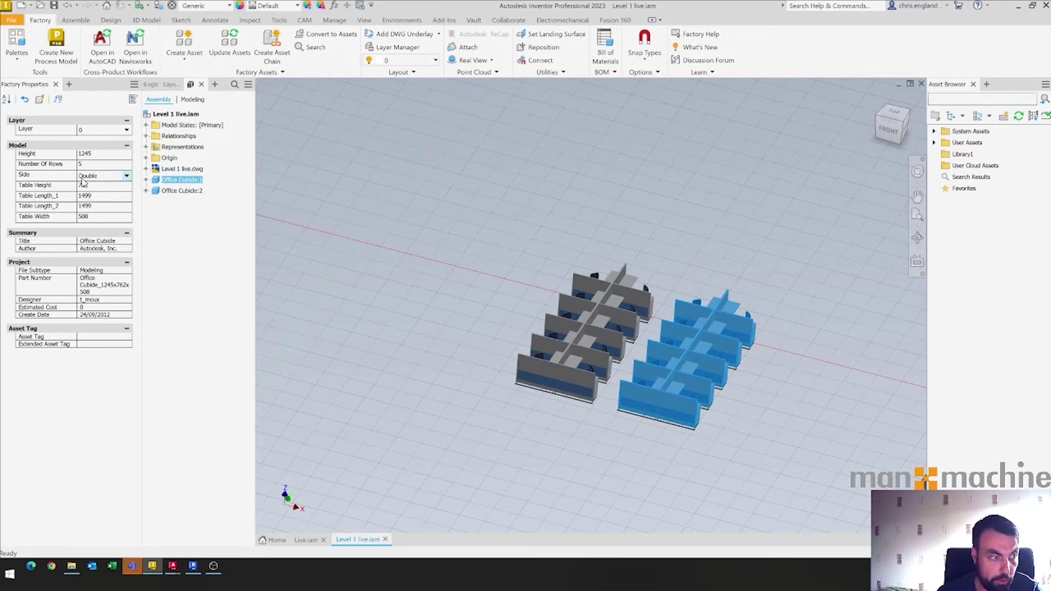
left_click(127, 176)
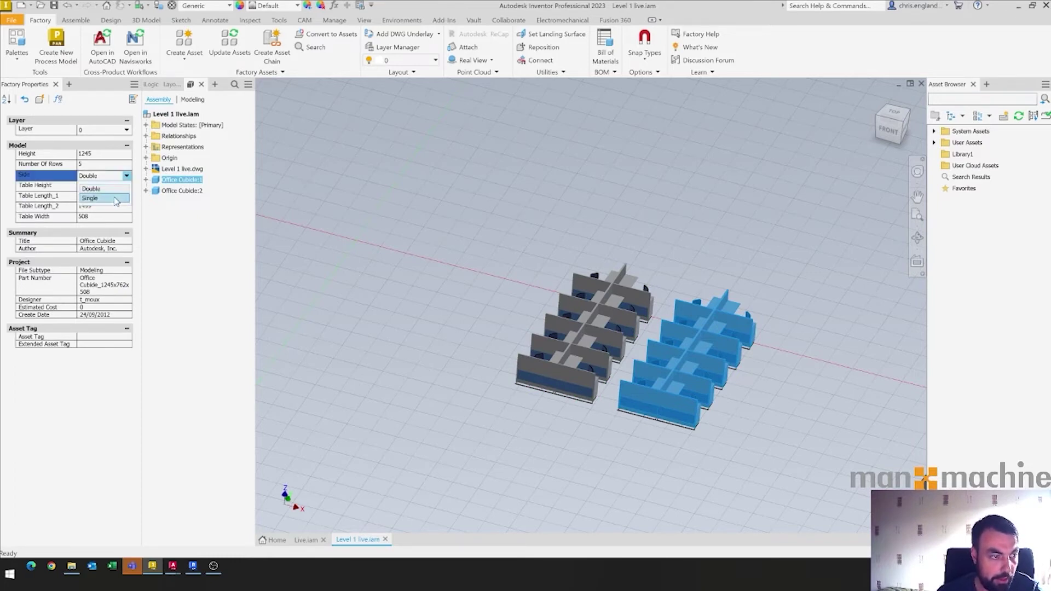
left_click(112, 196)
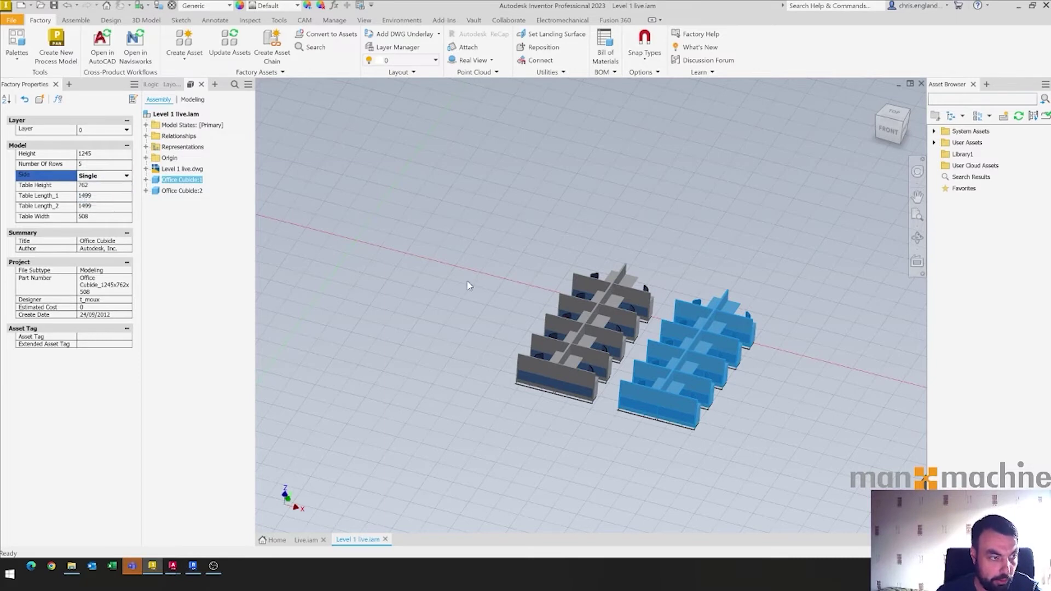
left_click(41, 101)
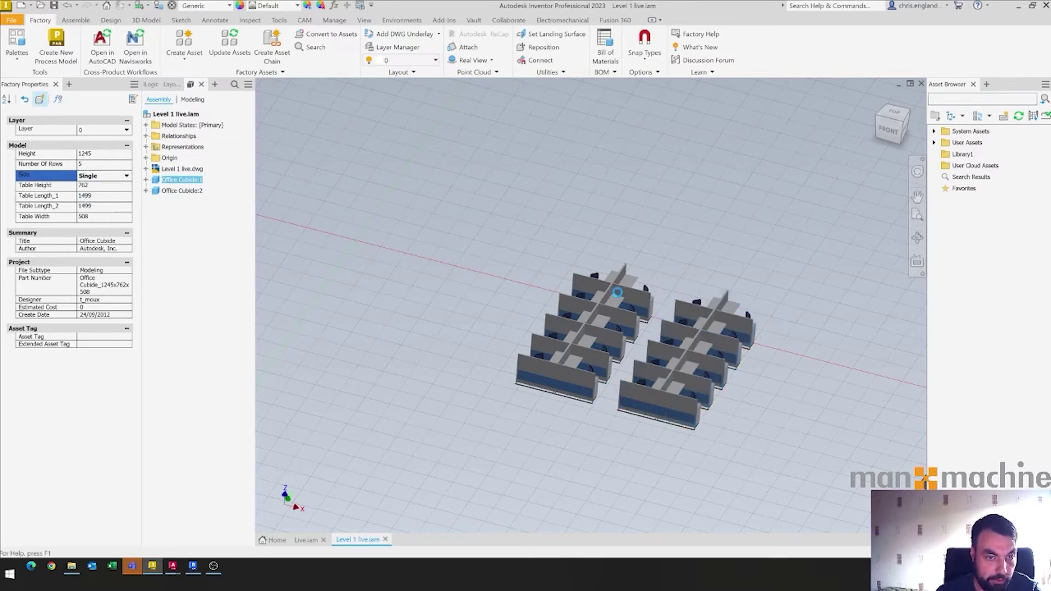
Set the left office cubicle's Number Of Rows to 4 and apply the update to the asset.
left_click(589, 344)
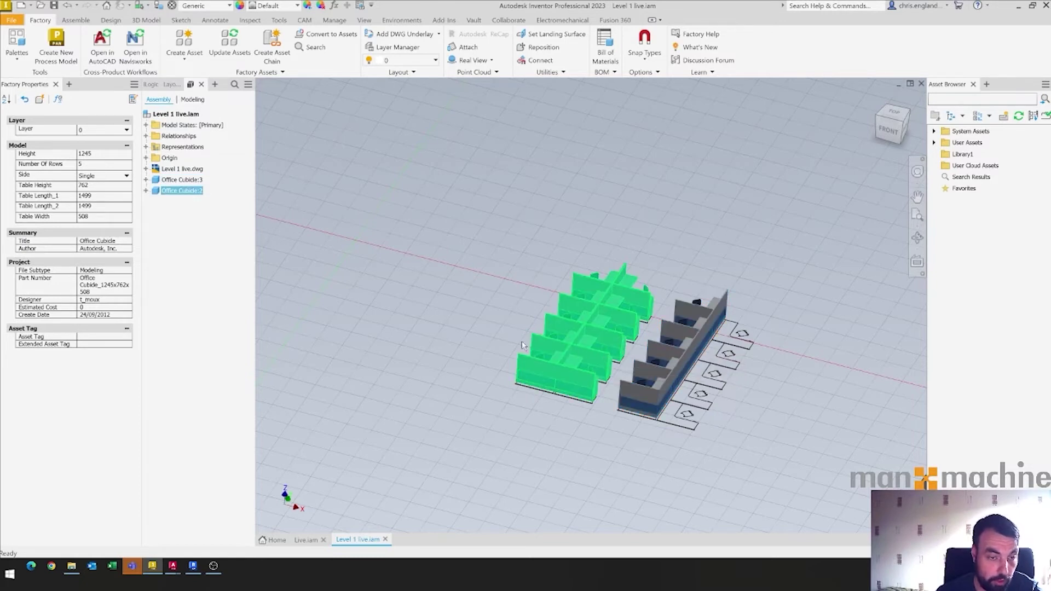
left_click(101, 165)
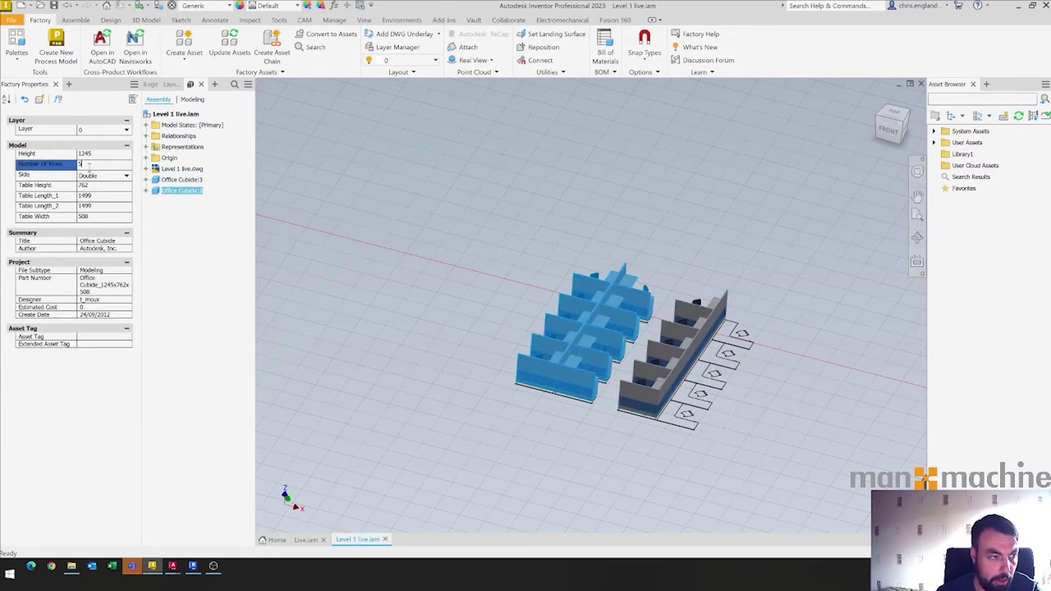
type("6")
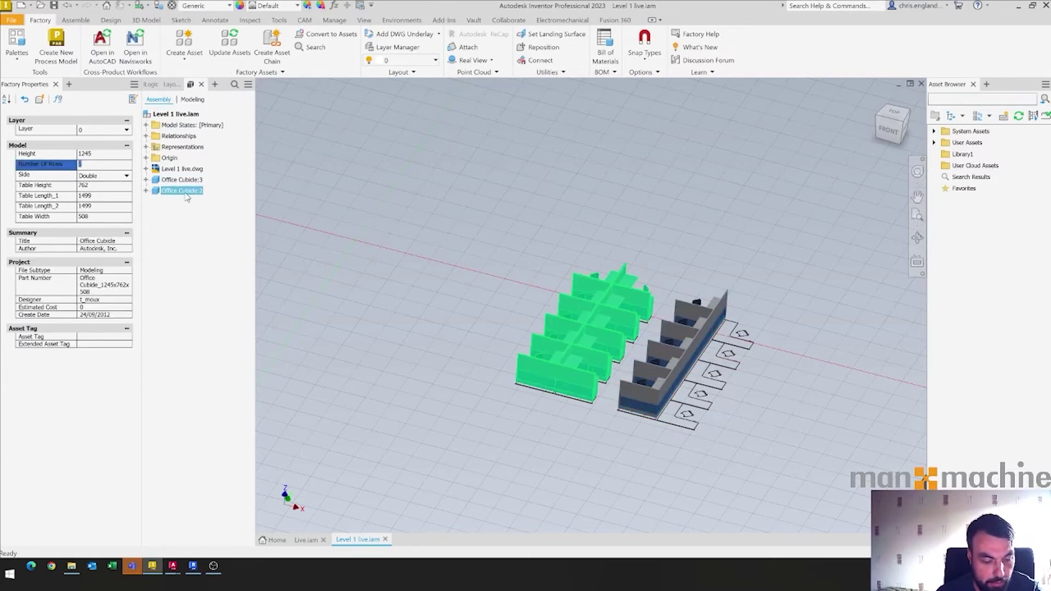
left_click(39, 100)
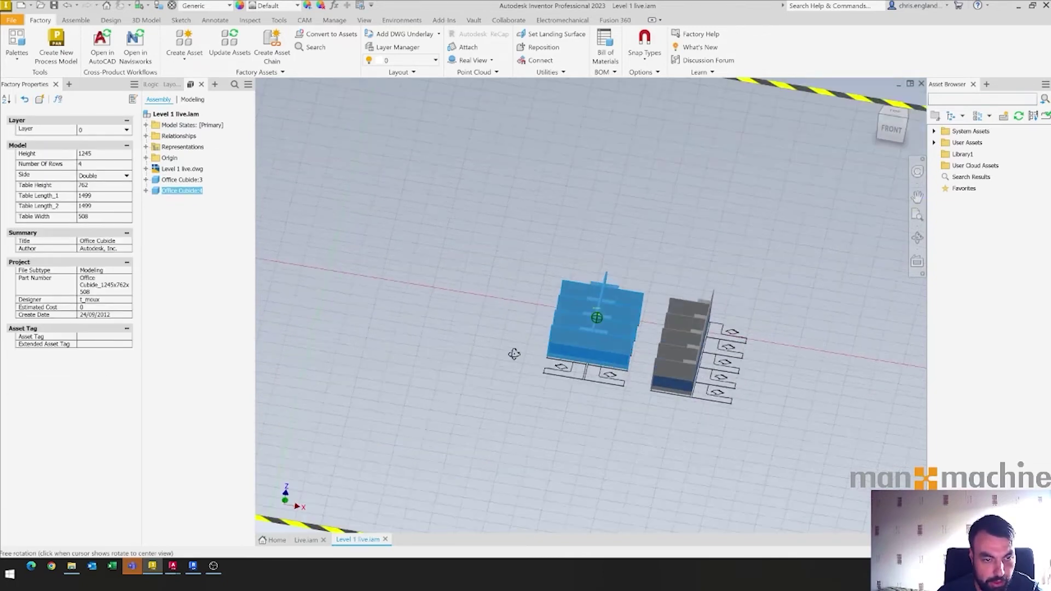
Check the modified cubicles inside the building in the Live assembly, and return to the Level 1 live assembly with nothing selected.
left_click(312, 541)
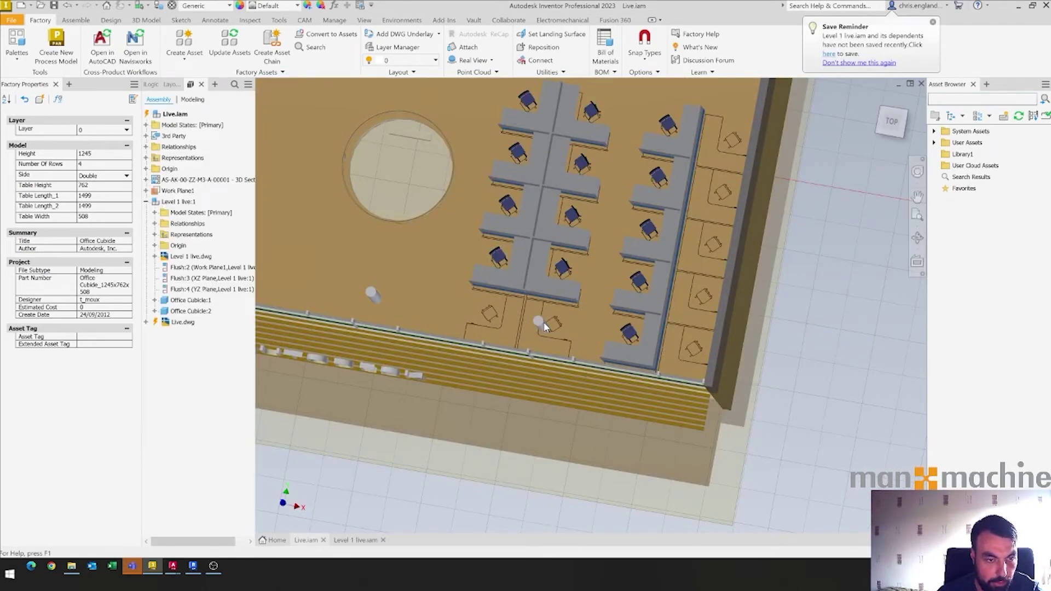
scroll(543, 323, "up", 5)
scroll(541, 357, "down", 5)
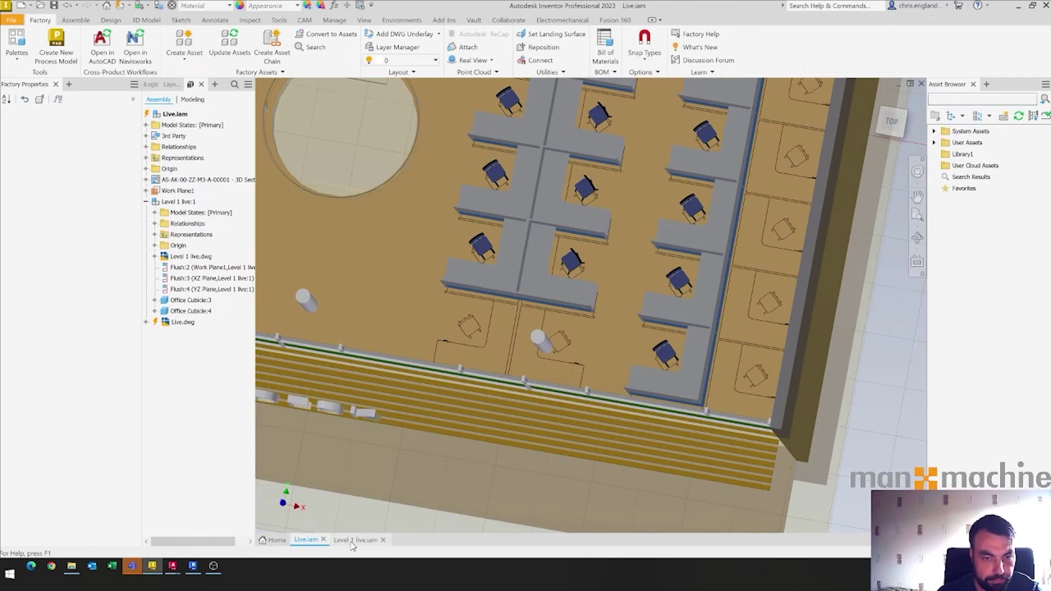
left_click(352, 540)
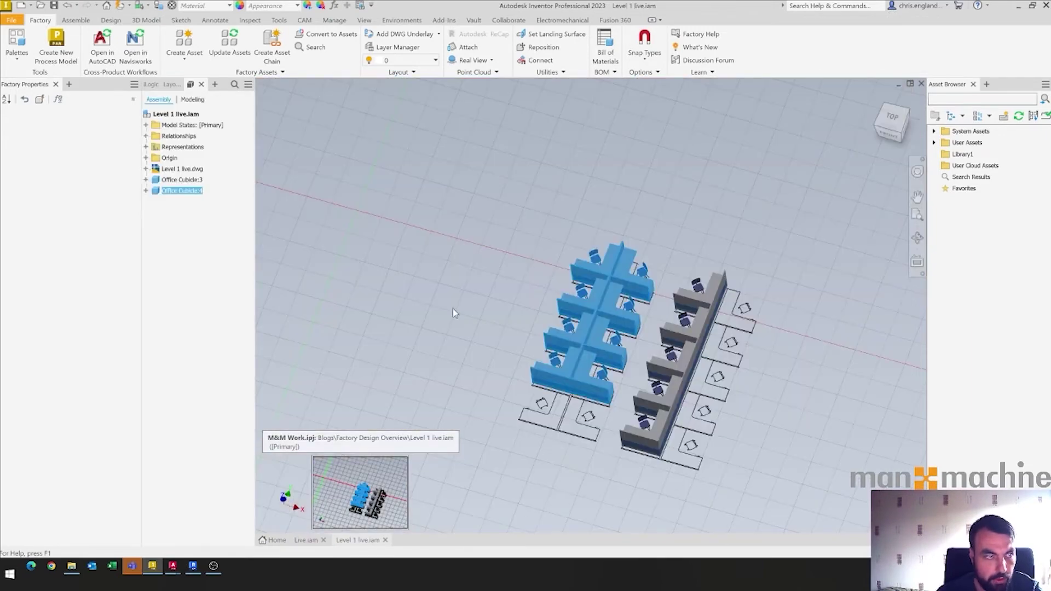
key("Escape")
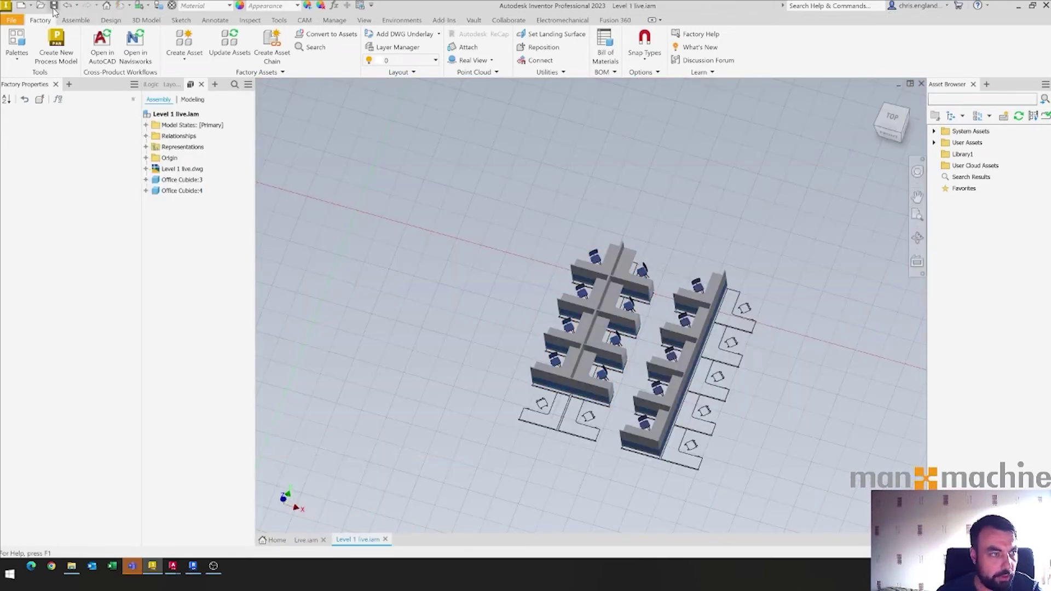
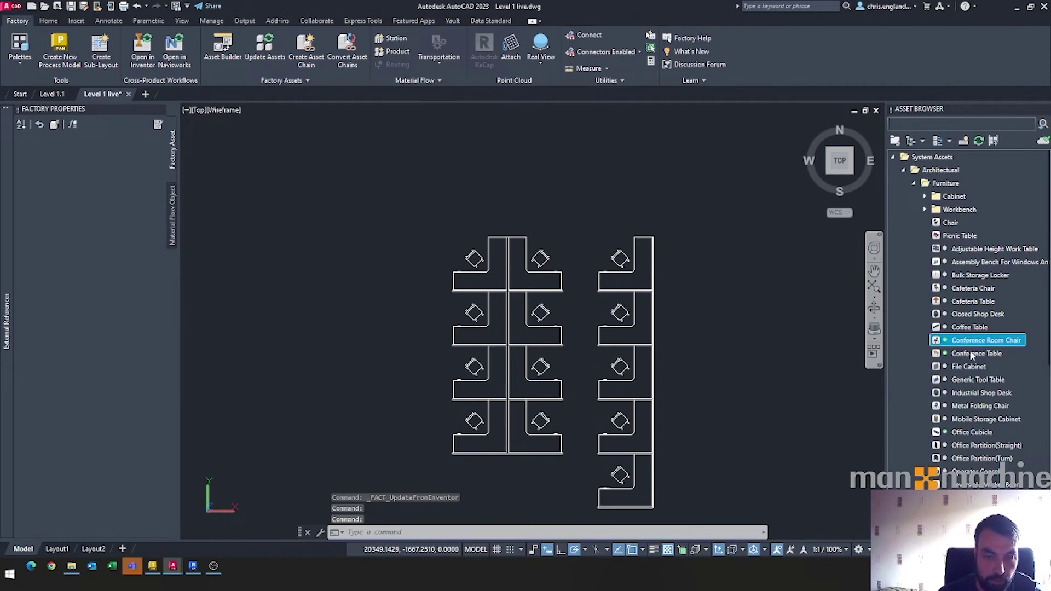
Place one conference table above the office cubicles at the default rotation.
left_click(974, 353)
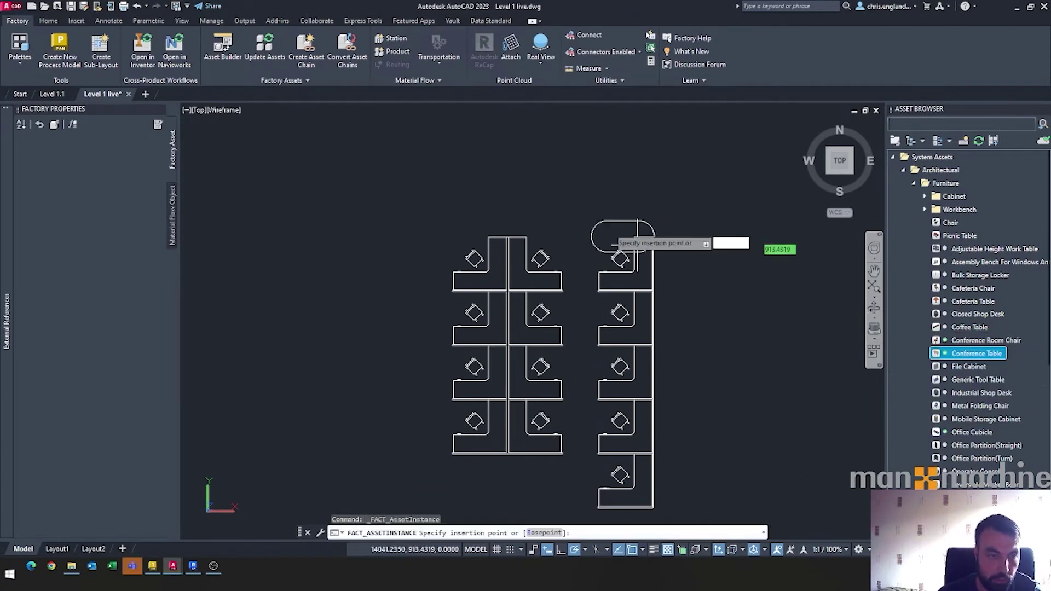
left_click(590, 195)
key("Return")
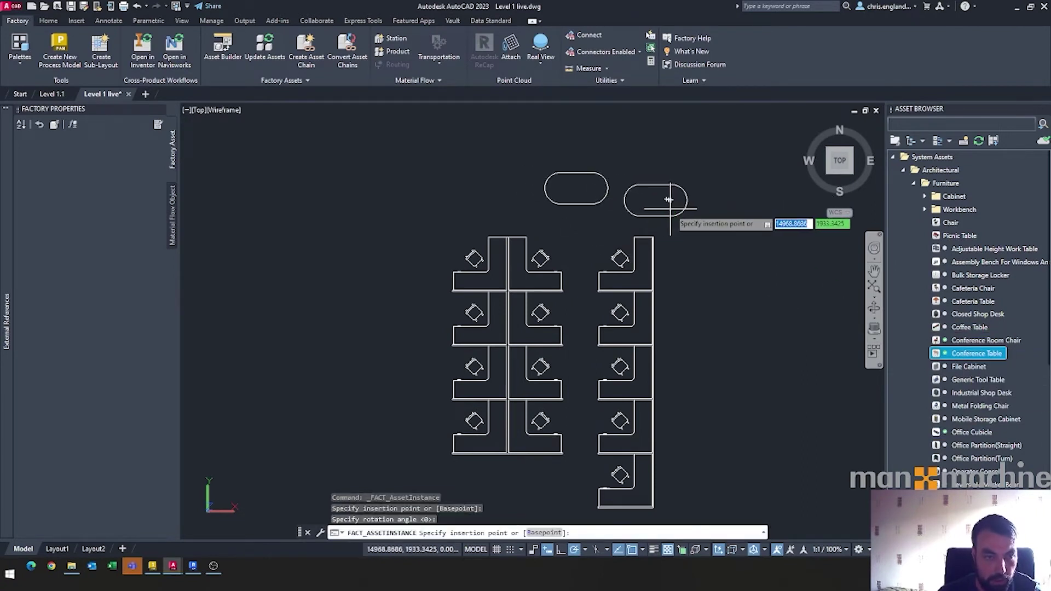
key("Escape")
left_click(969, 340)
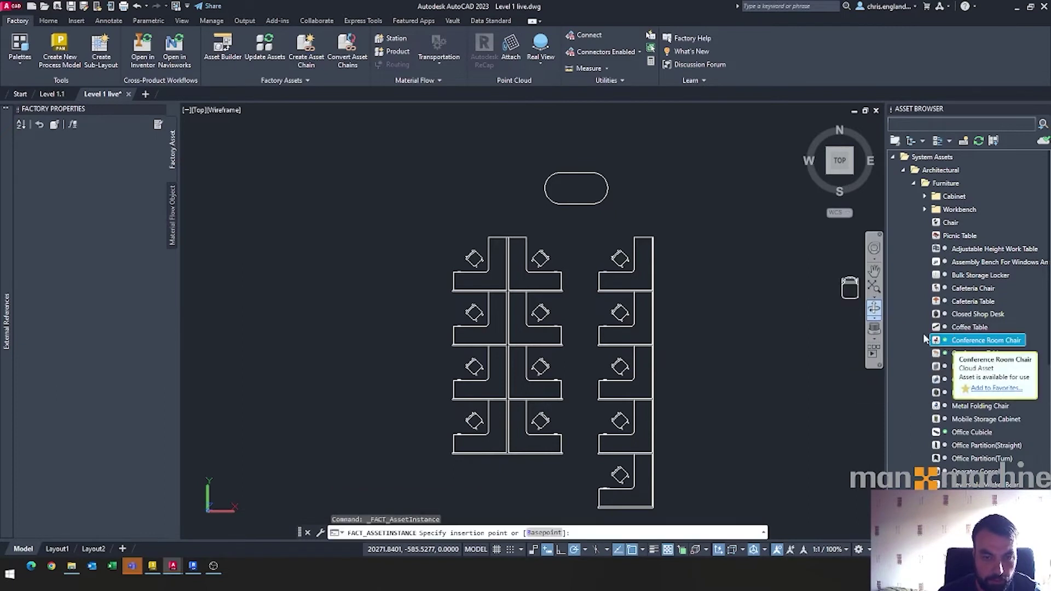
scroll(534, 183, "up", 5)
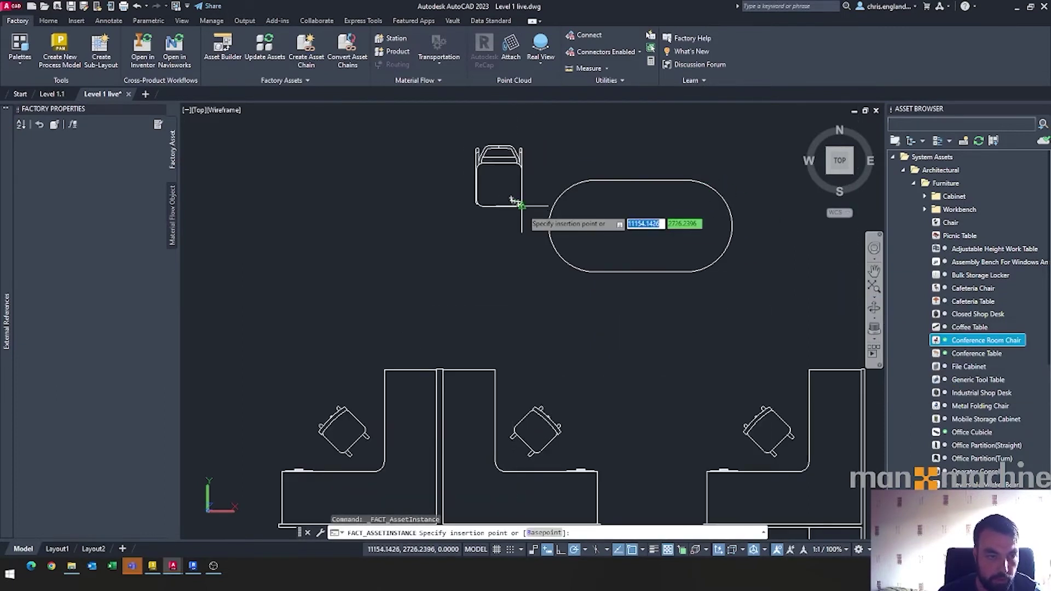
left_click(521, 213)
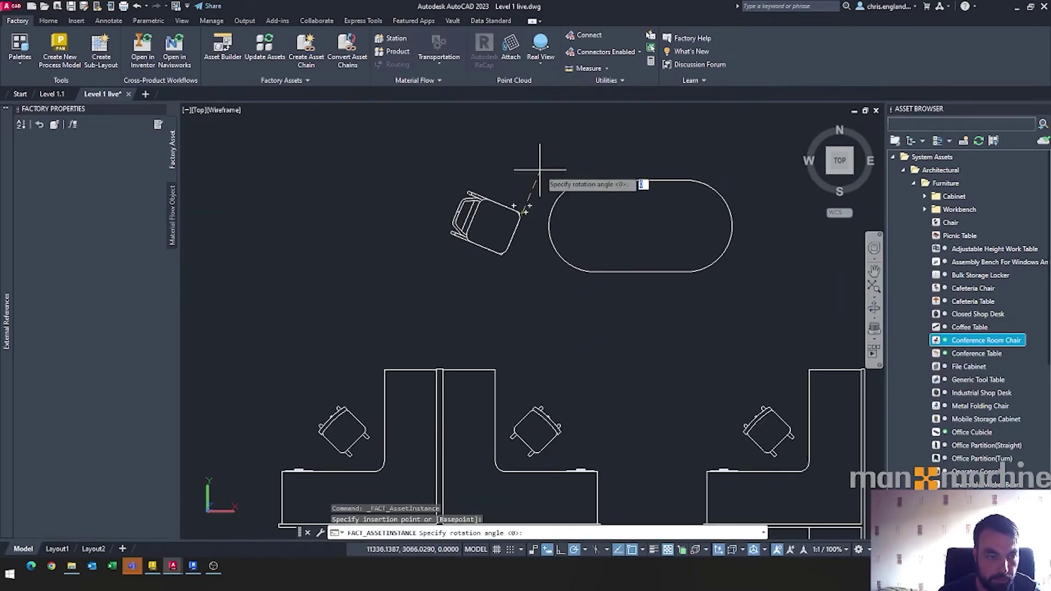
key("Escape")
scroll(543, 169, "down", 5)
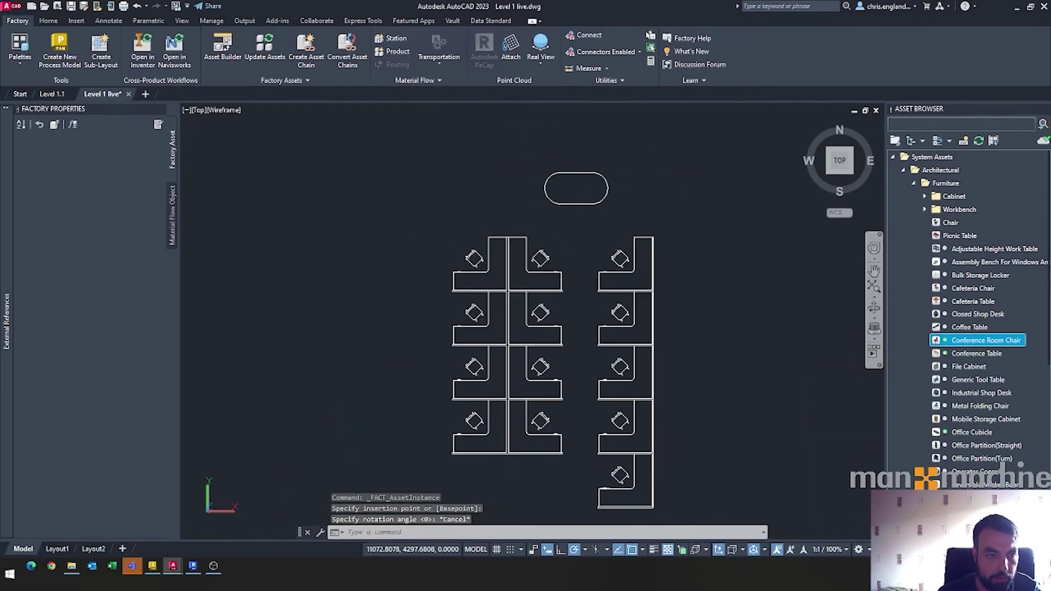
scroll(624, 279, "down", 2)
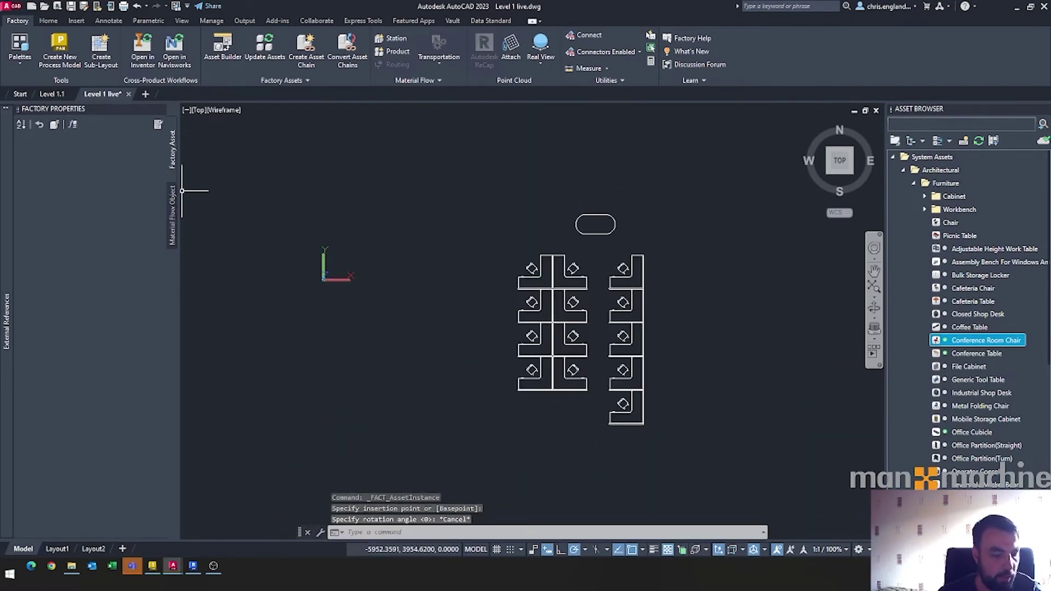
Unload the FDUT3_3d external reference from the Level 1 live drawing.
type("xref")
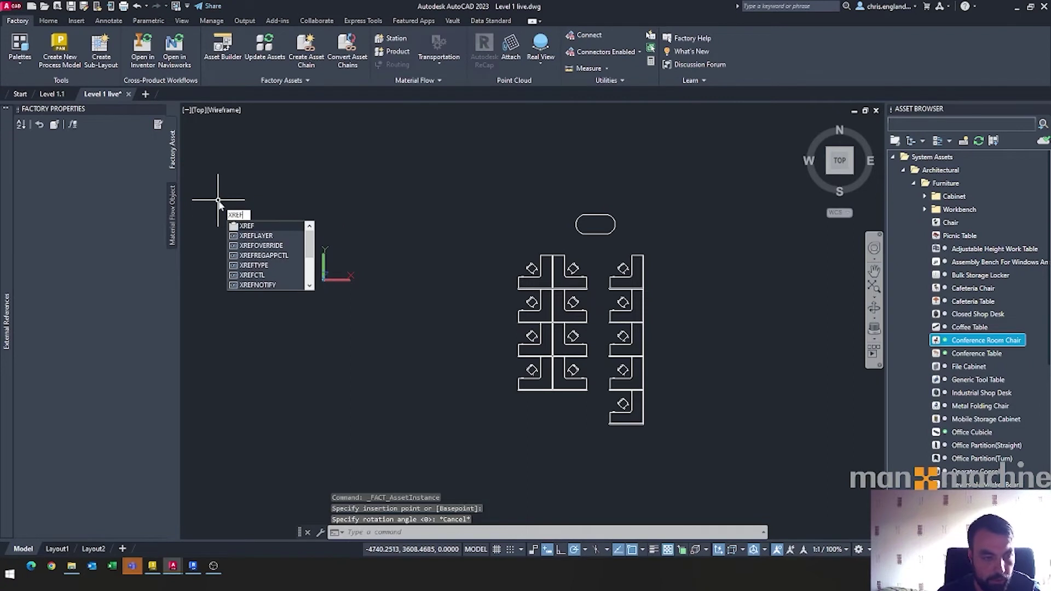
key("Return")
right_click(59, 173)
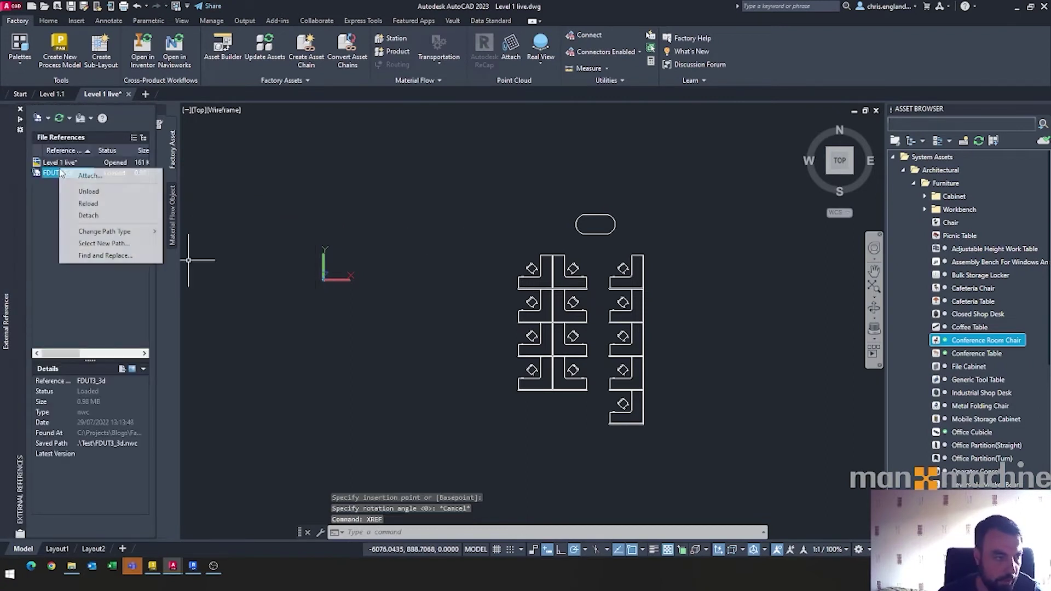
left_click(93, 203)
left_click(501, 232)
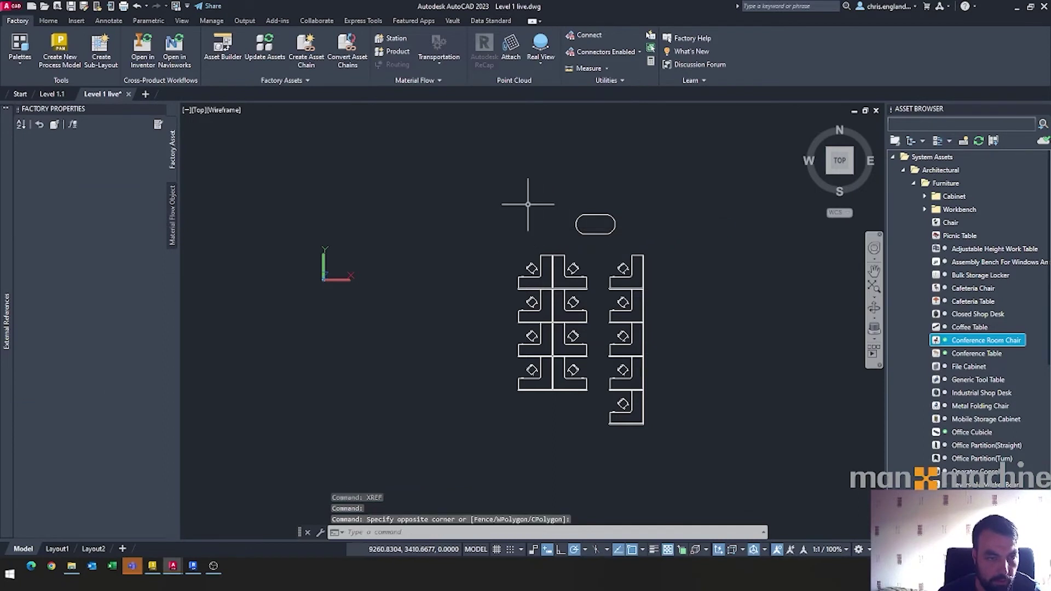
left_click(949, 340)
scroll(524, 211, "up", 5)
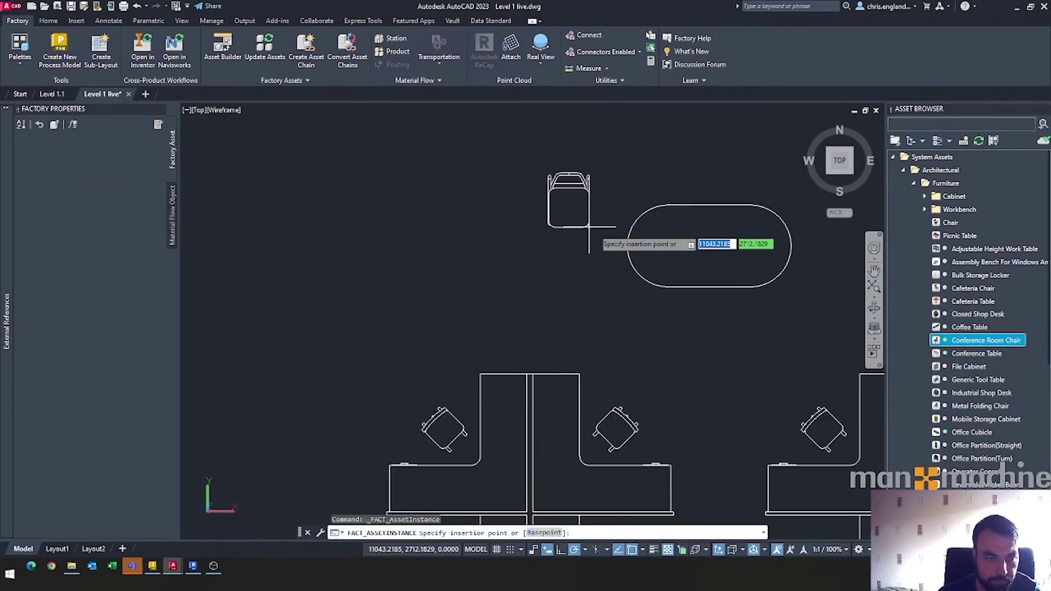
scroll(596, 247, "down", 5)
key("Escape")
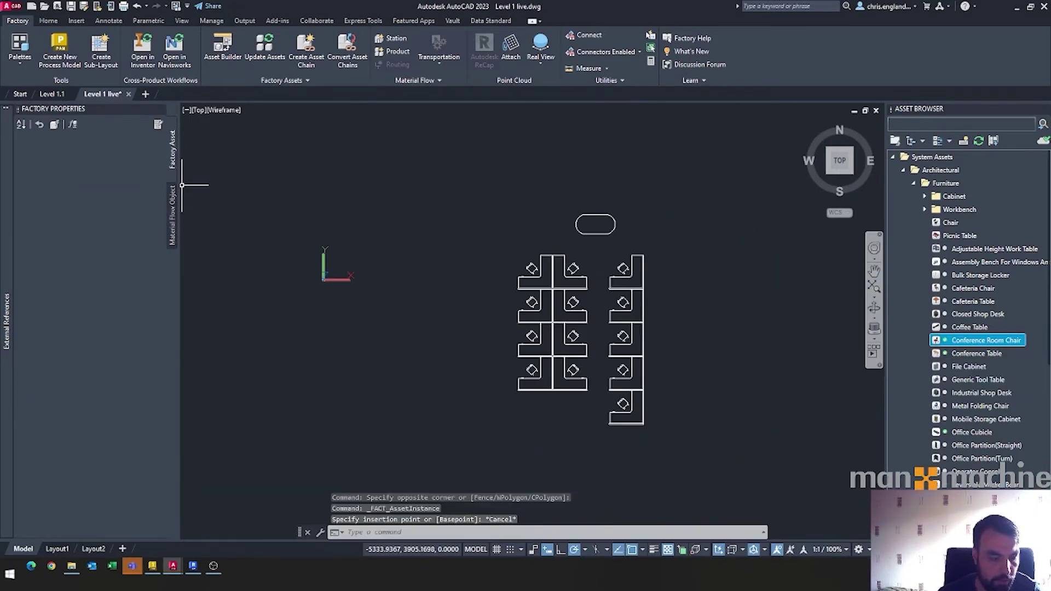
Detach the FDUT3_3d external reference from the Level 1 live drawing.
key("Return")
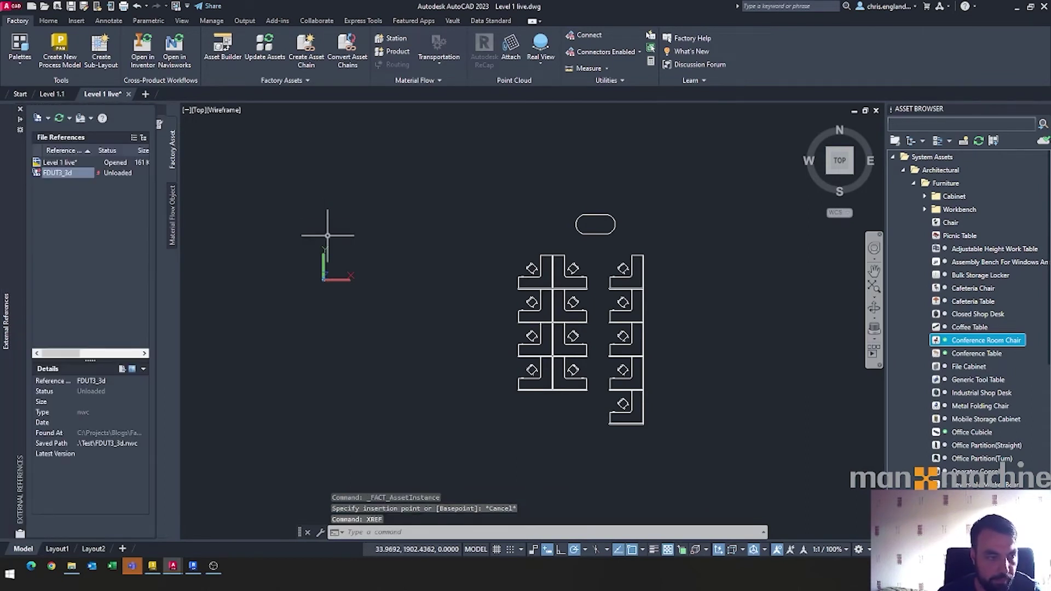
right_click(64, 173)
left_click(82, 220)
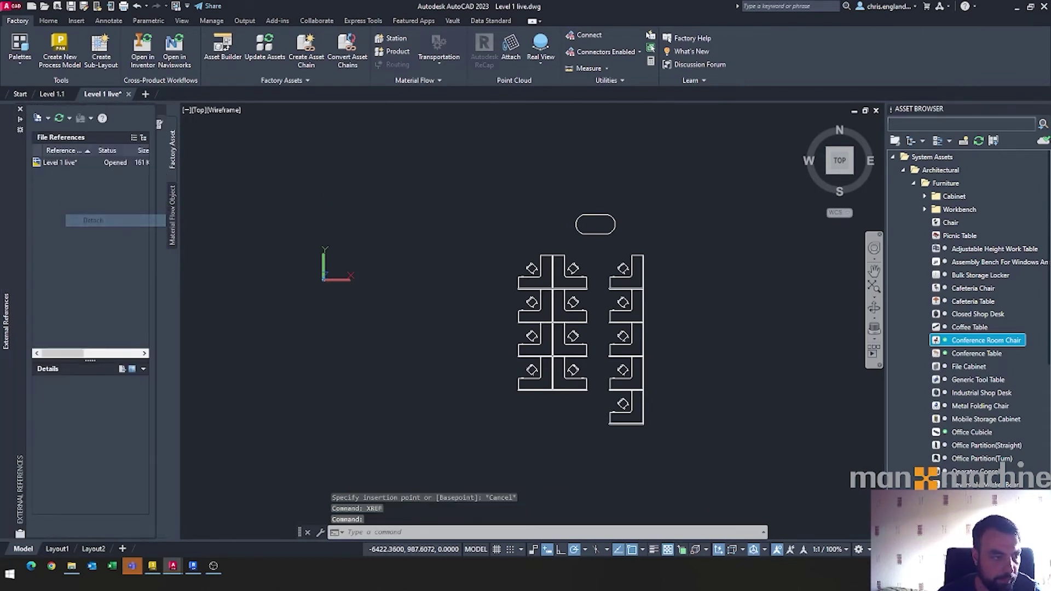
left_click(524, 269)
left_click(500, 215)
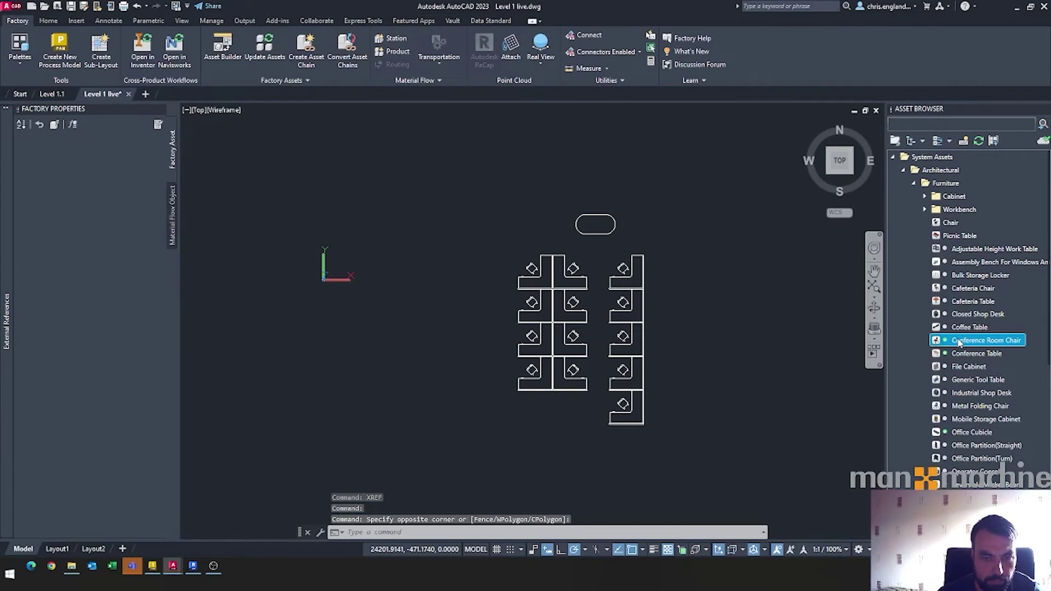
Place a Conference Room Chair beyond the conference table's left end, rotated so that it faces the table.
left_click(958, 341)
scroll(547, 211, "up", 4)
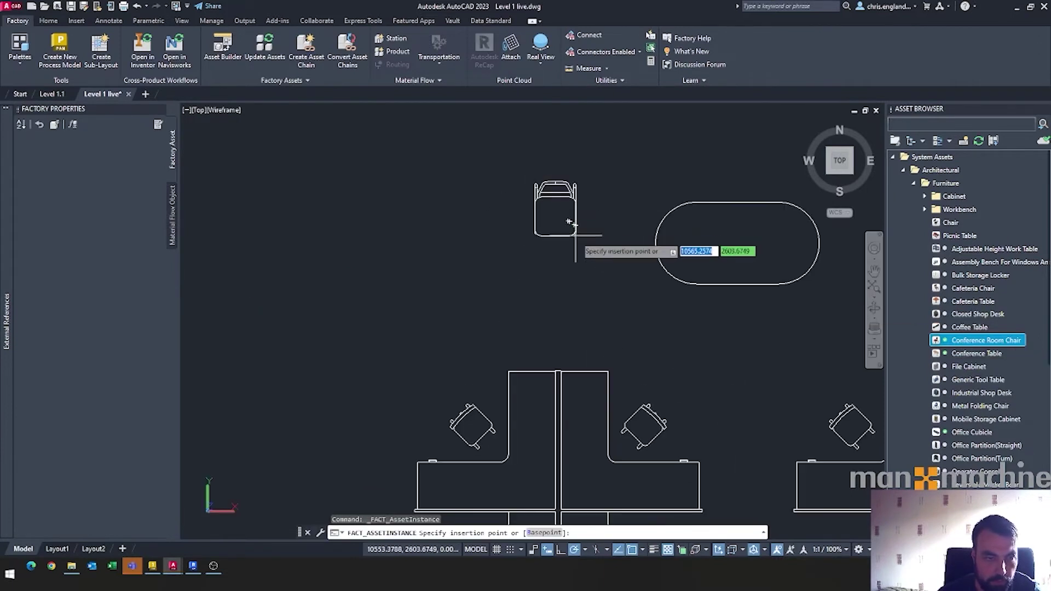
left_click(576, 233)
left_click(577, 205)
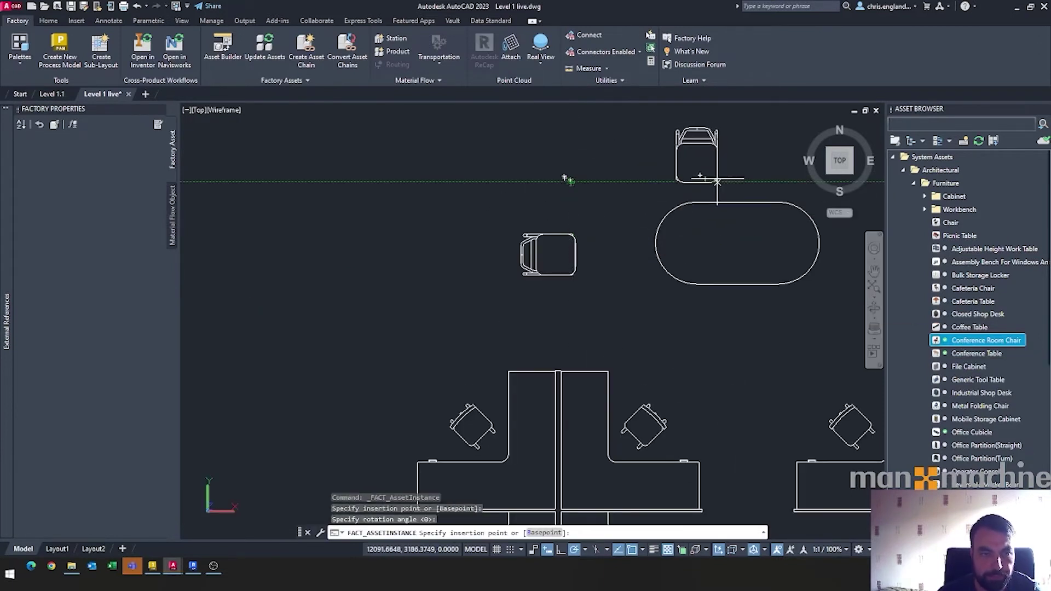
Place two more conference room chairs side by side above the table, both unrotated and facing it.
left_click(709, 163)
left_click(751, 163)
mouse_move(749, 163)
middle_mouse_down()
mouse_move(627, 172)
mouse_move(546, 198)
middle_mouse_up()
left_click(592, 198)
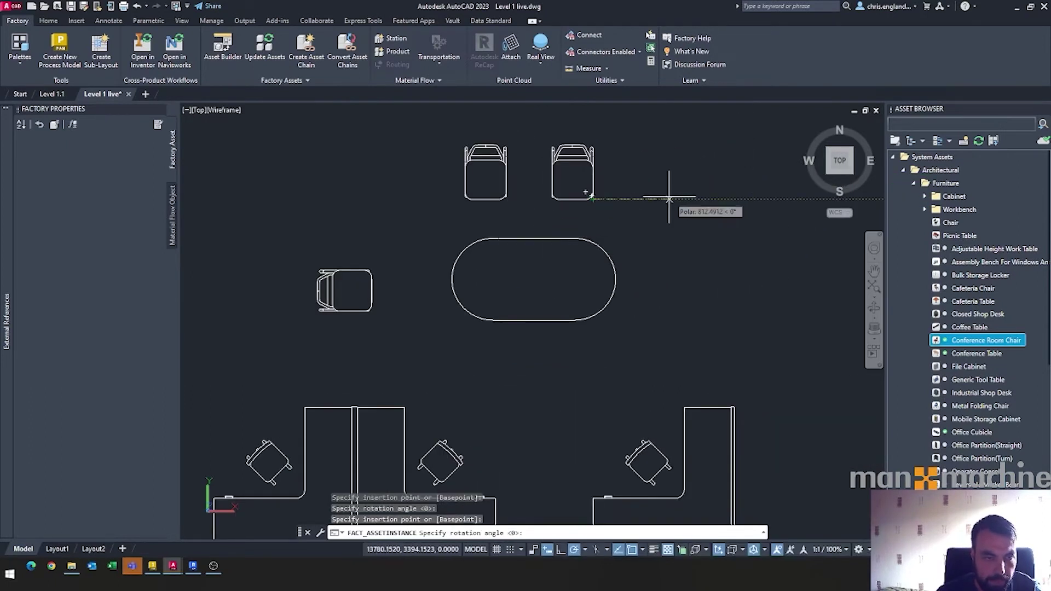
left_click(669, 198)
Place a conference room chair beyond the table's right end and two below it, each rotated towards the table, and end the placement.
left_click(675, 257)
left_click(674, 290)
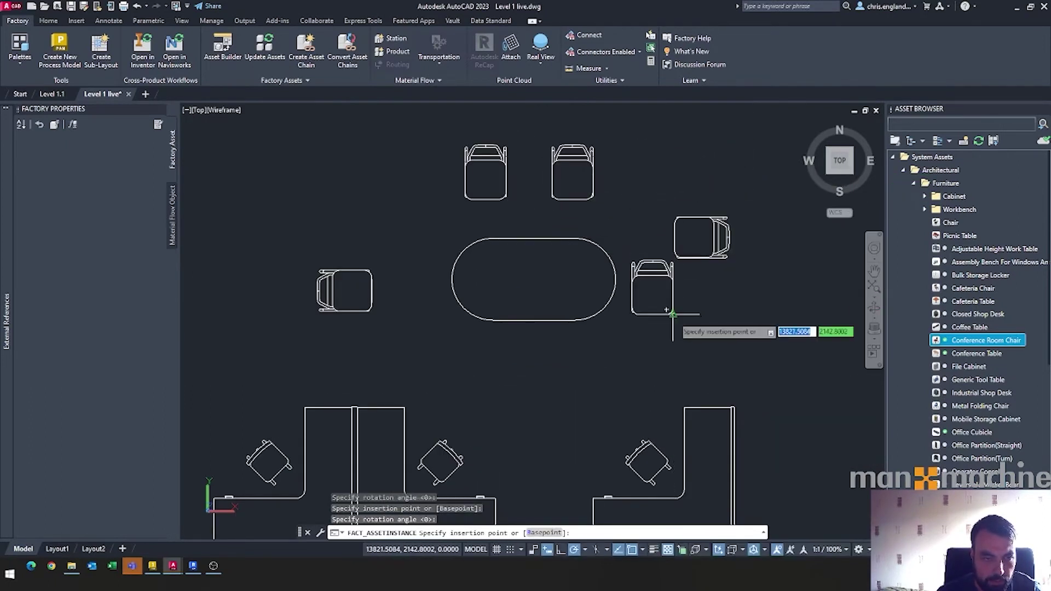
left_click(496, 348)
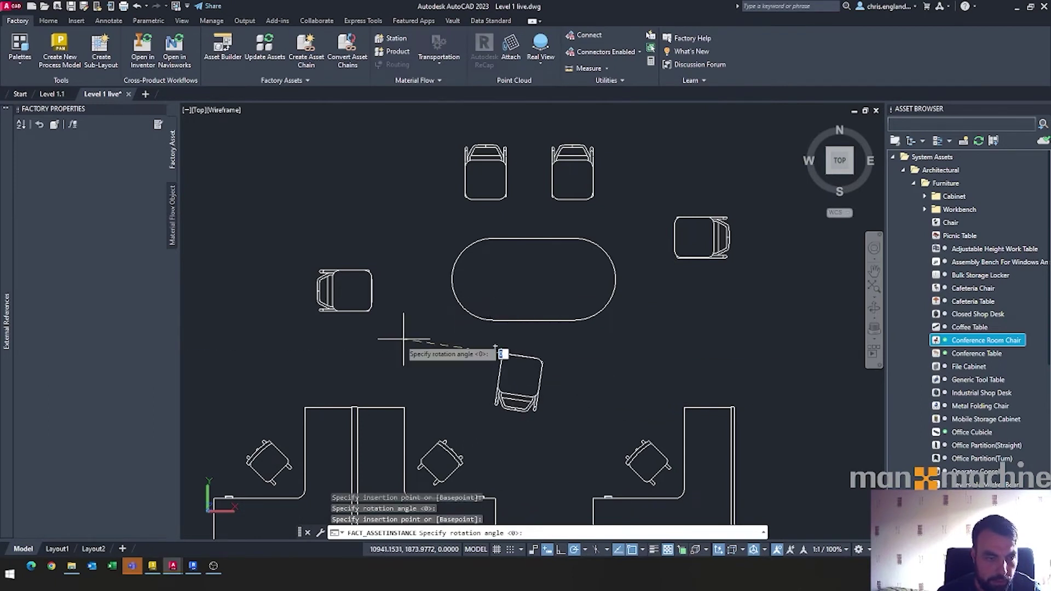
left_click(383, 345)
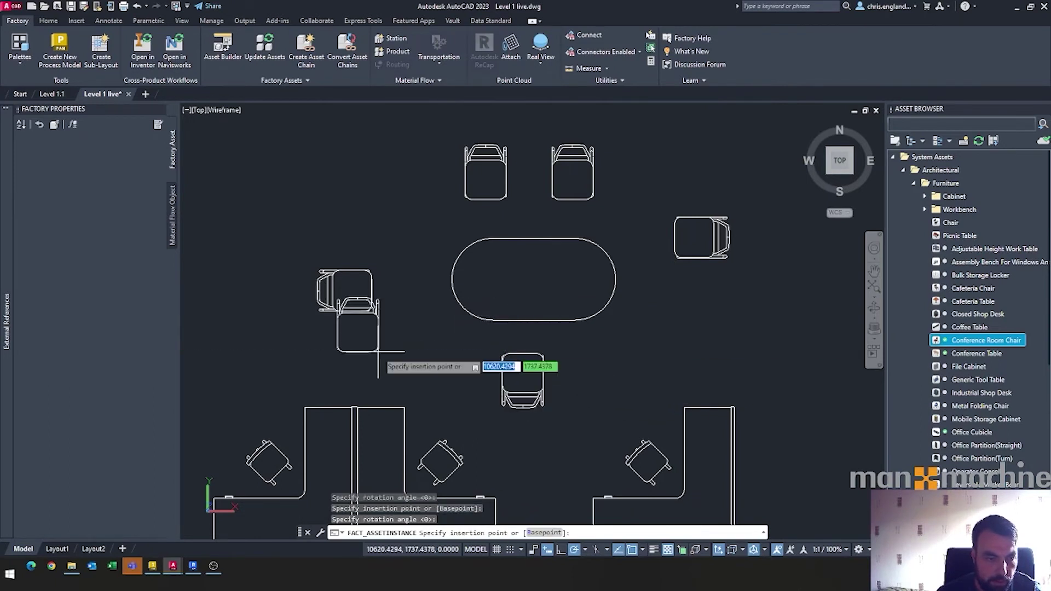
left_click(635, 359)
left_click(600, 360)
key("Escape")
Move the lower-left conference chair so its seat front sits 100 below the left end of the table's straight bottom edge.
left_click(553, 395)
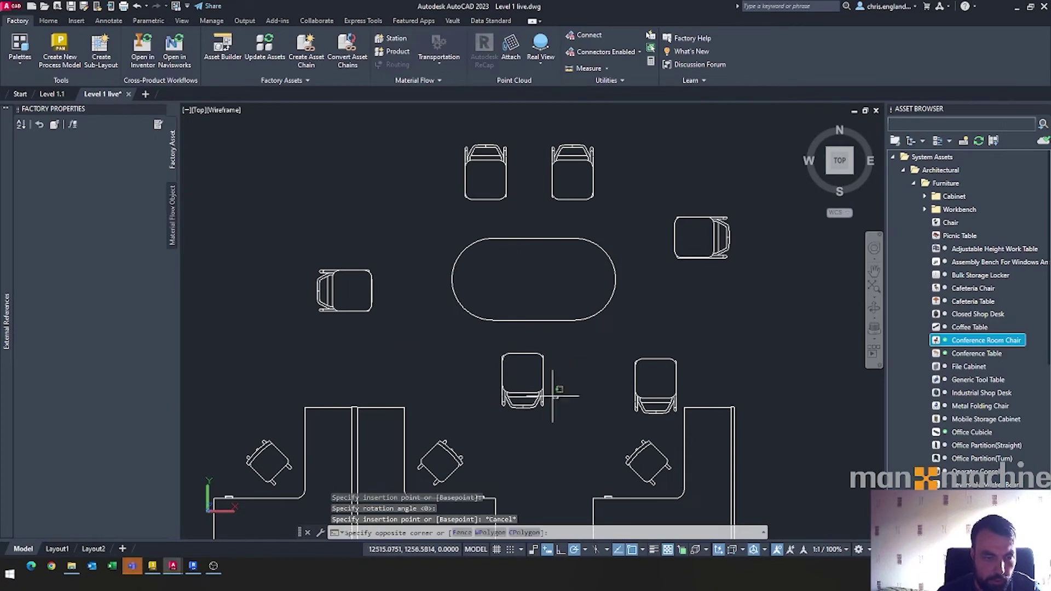
left_click(501, 374)
key("Return")
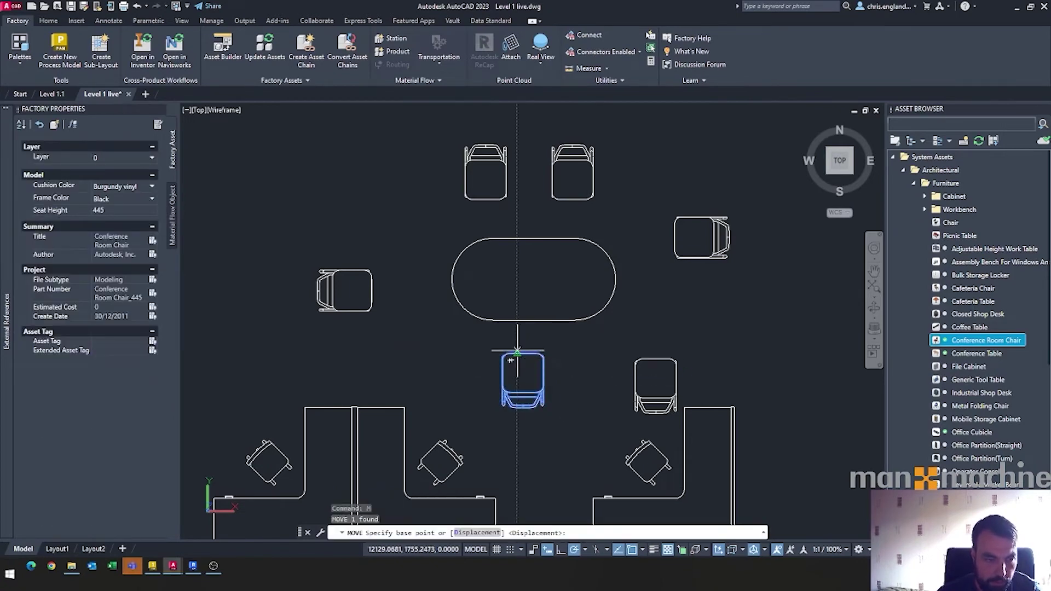
scroll(516, 353, "up", 5)
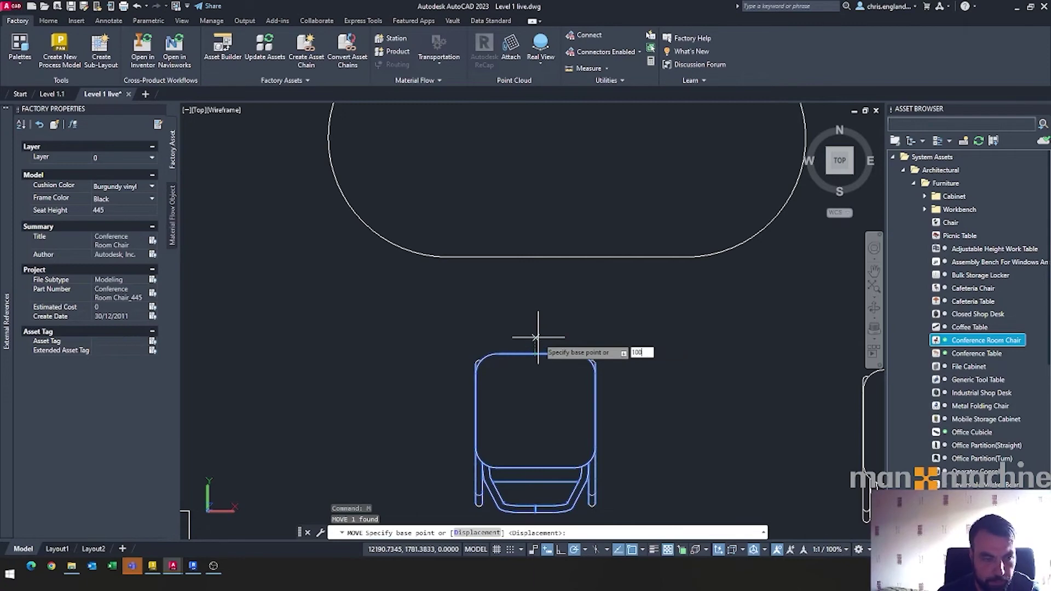
key("Return")
left_click(466, 268)
Move the lower-right conference chair so its seat front sits 100 below the right end of the table's straight bottom edge.
scroll(700, 340, "down", 3)
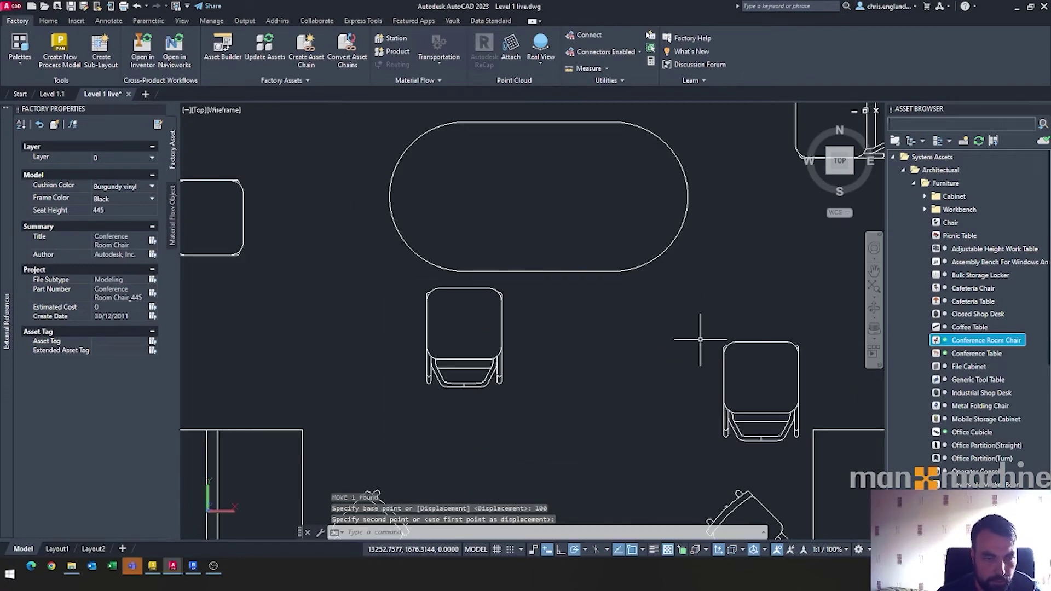
left_click(763, 342)
key("Return")
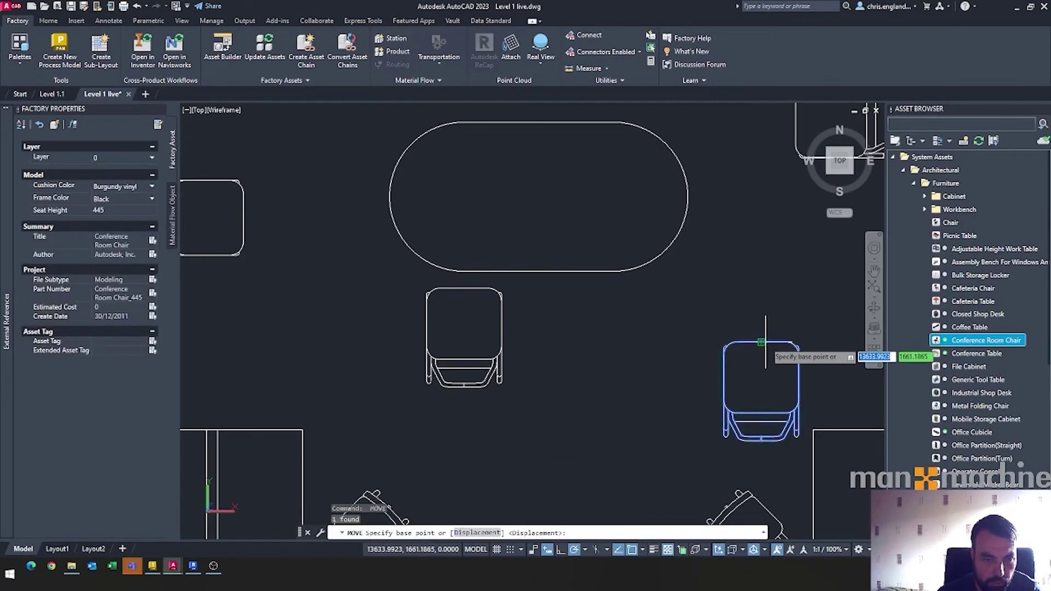
type("1")
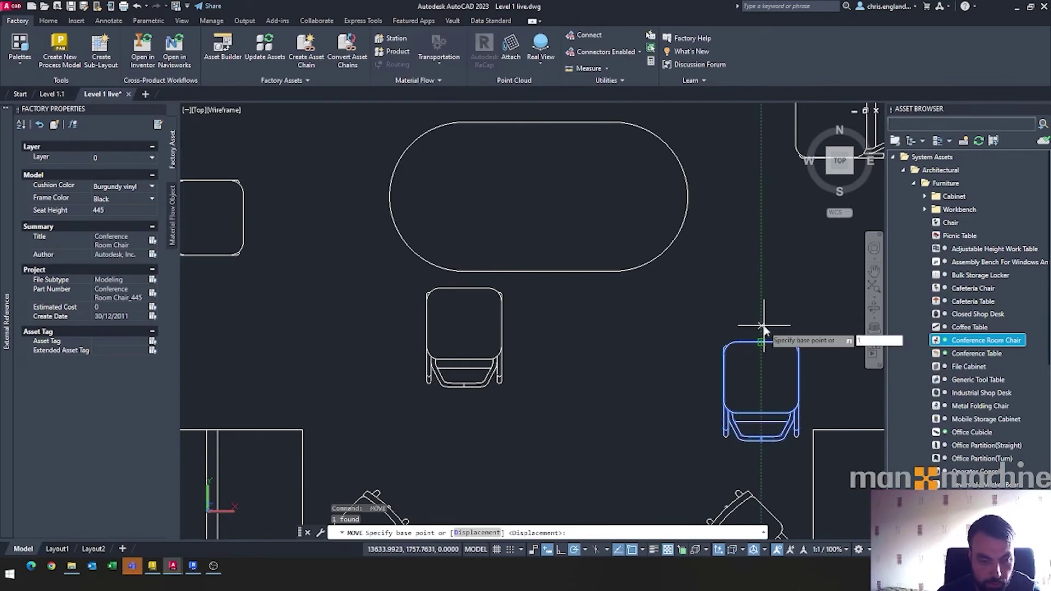
type("00")
key("Return")
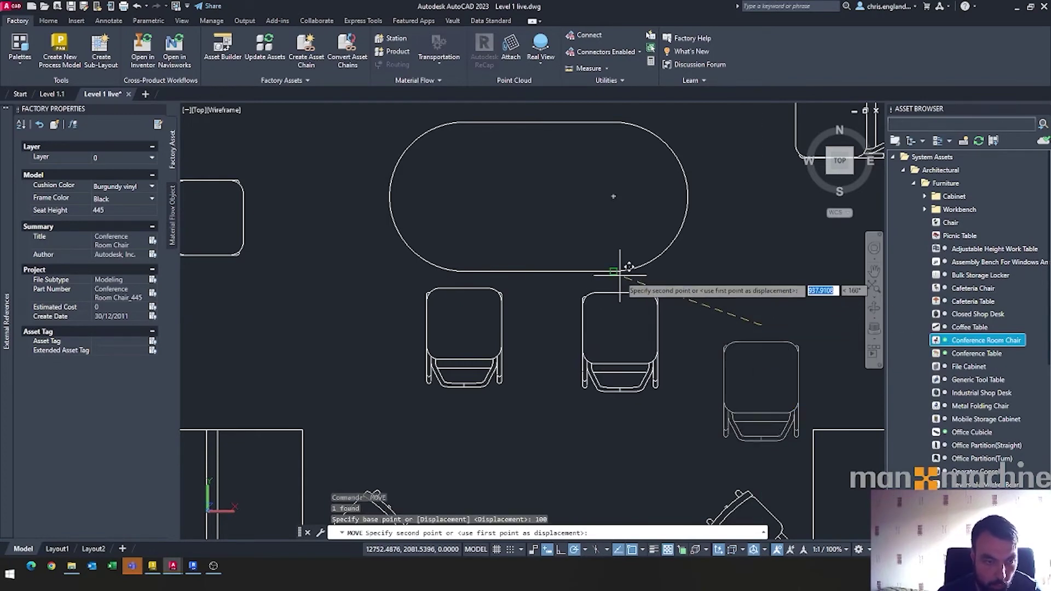
left_click(613, 272)
Move the right-hand conference chair by its seat-front midpoint to 100 beyond the table's rounded right end, aligned with the table's centre line.
scroll(671, 348, "down", 4)
scroll(732, 277, "up", 3)
left_click(733, 294)
left_click(705, 260)
type("M")
key("Return")
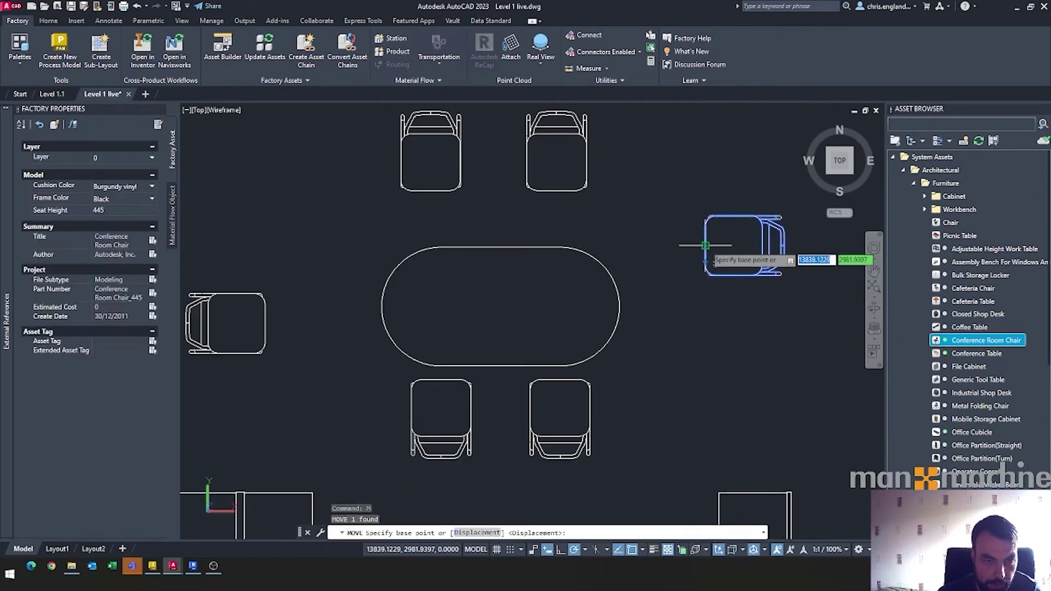
left_click(712, 235)
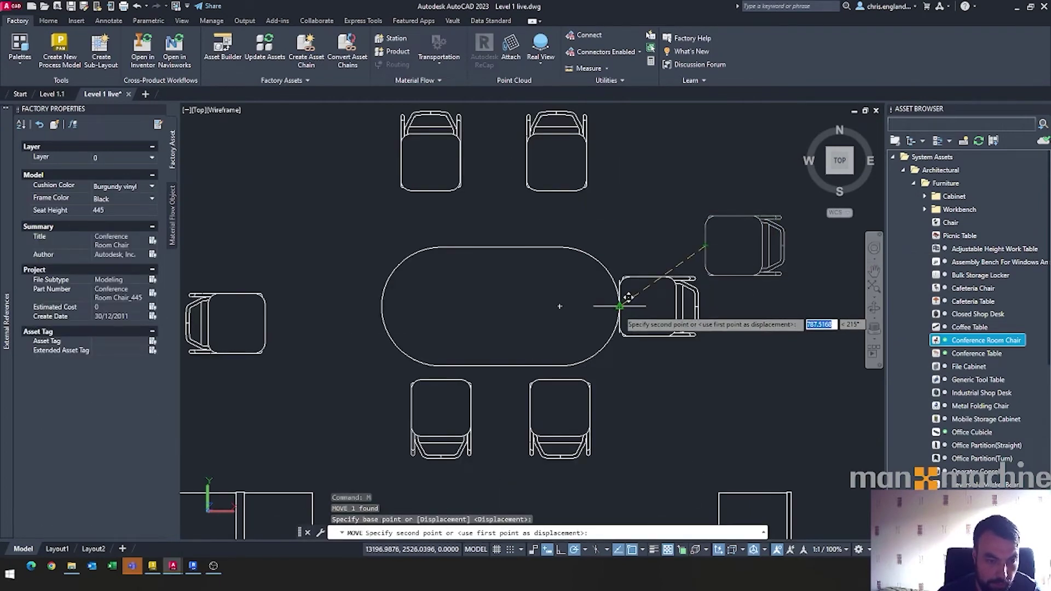
type("1")
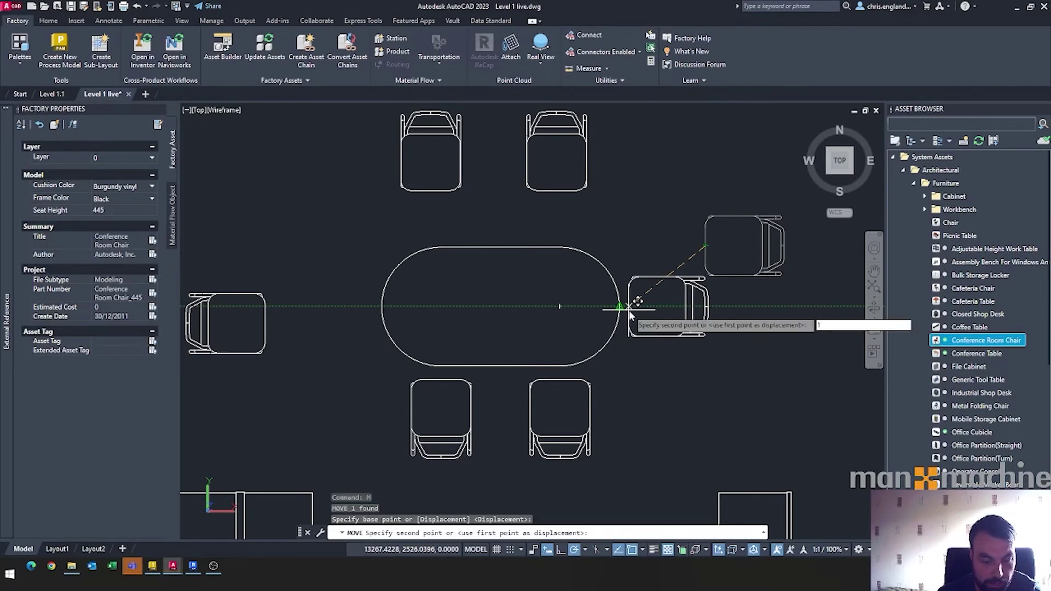
type("00")
key("Return")
Move the upper-right conference chair so its seat front sits 100 above the right end of the table's straight top edge.
left_click(549, 184)
left_click(550, 185)
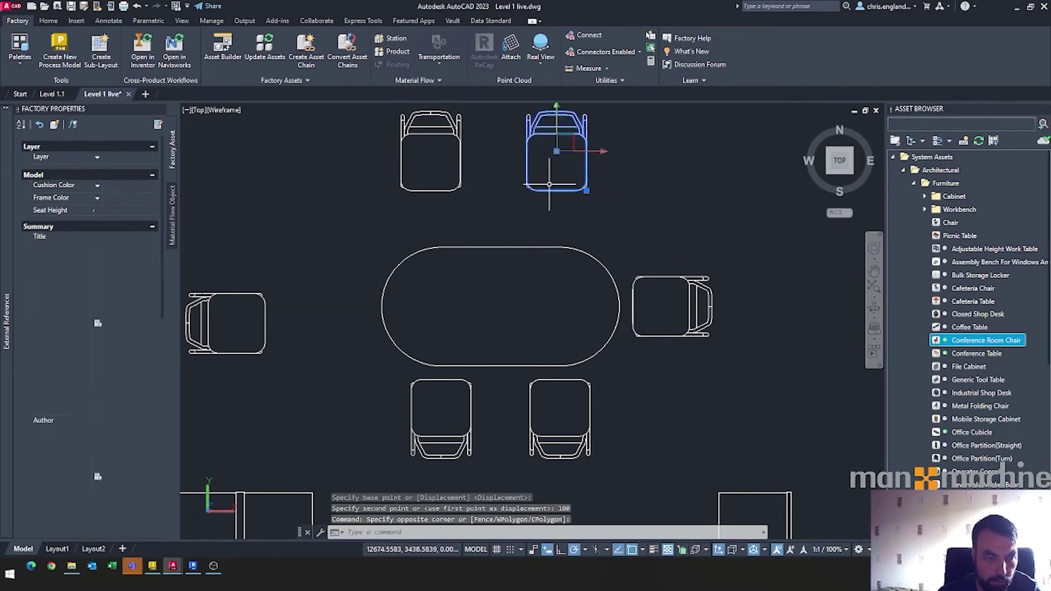
type("m")
key("Return")
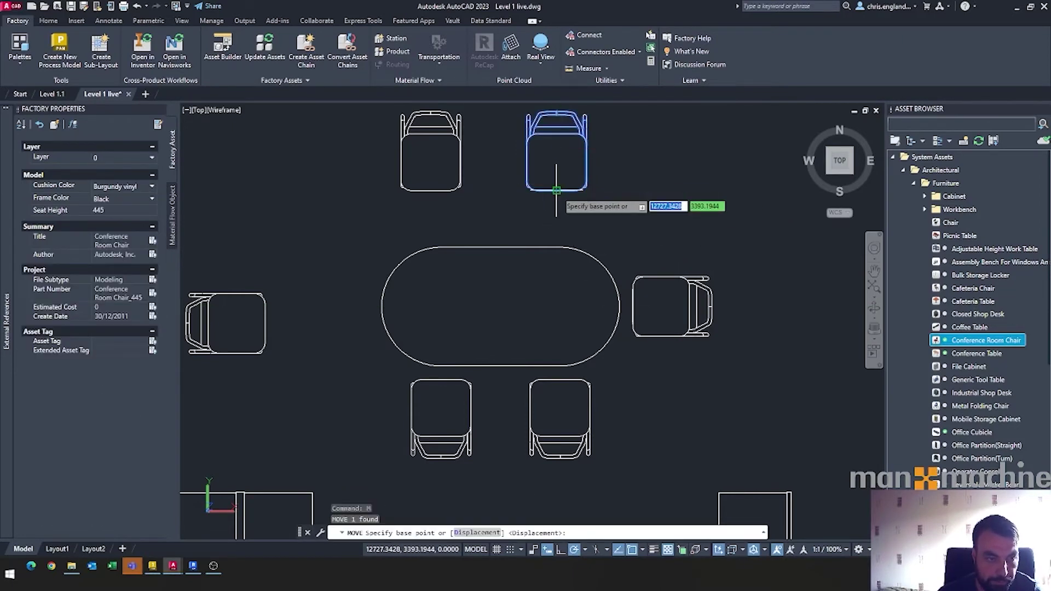
type("100")
key("Return")
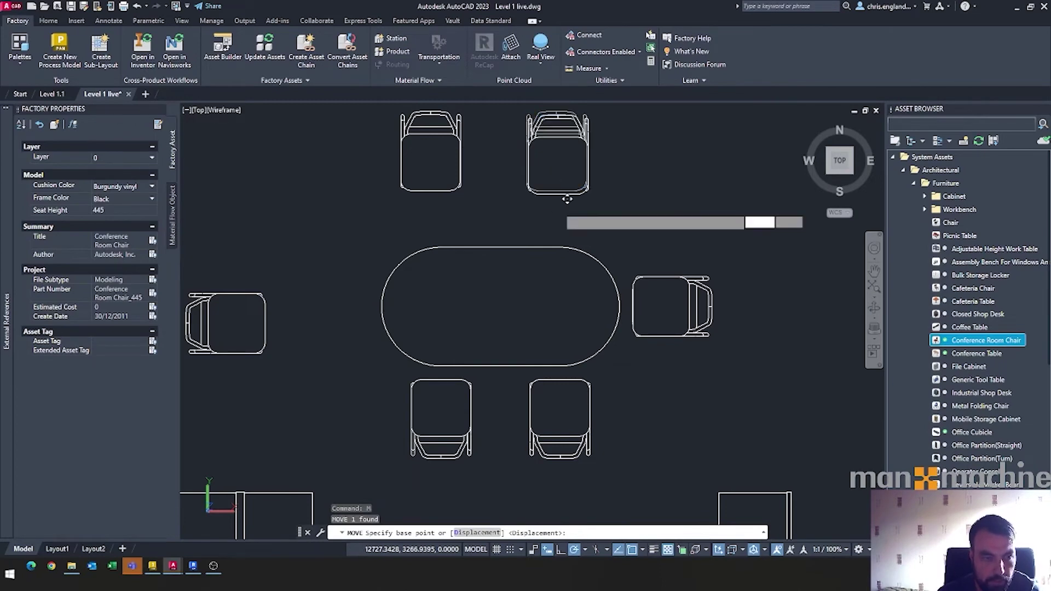
key("Return")
Move the upper-left conference chair so its seat front sits 100 above the left end of the table's straight top edge.
left_click(463, 201)
left_click(454, 156)
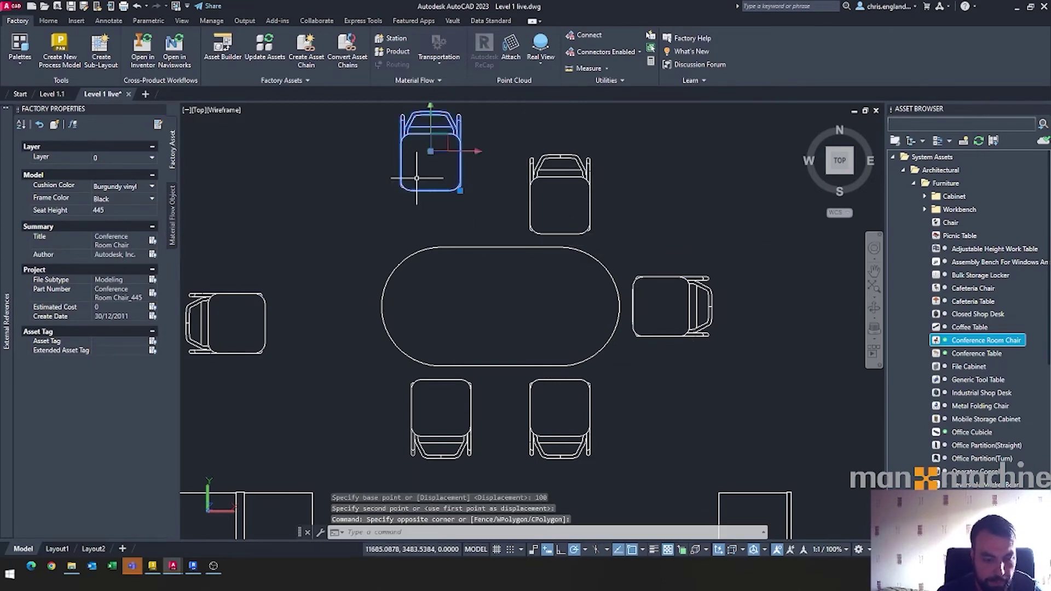
key("Return")
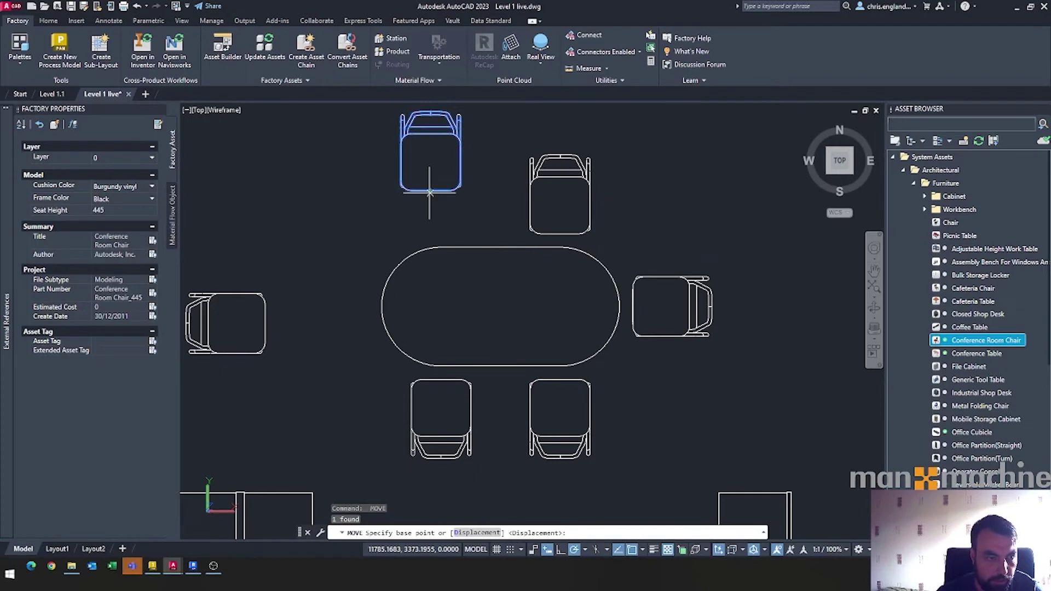
type("100")
key("Return")
left_click(440, 247)
Move the left-hand conference chair by its seat-front midpoint to 100 beyond the table's rounded left end, aligned with the table's centre line.
left_click(265, 329)
type("M")
key("Return")
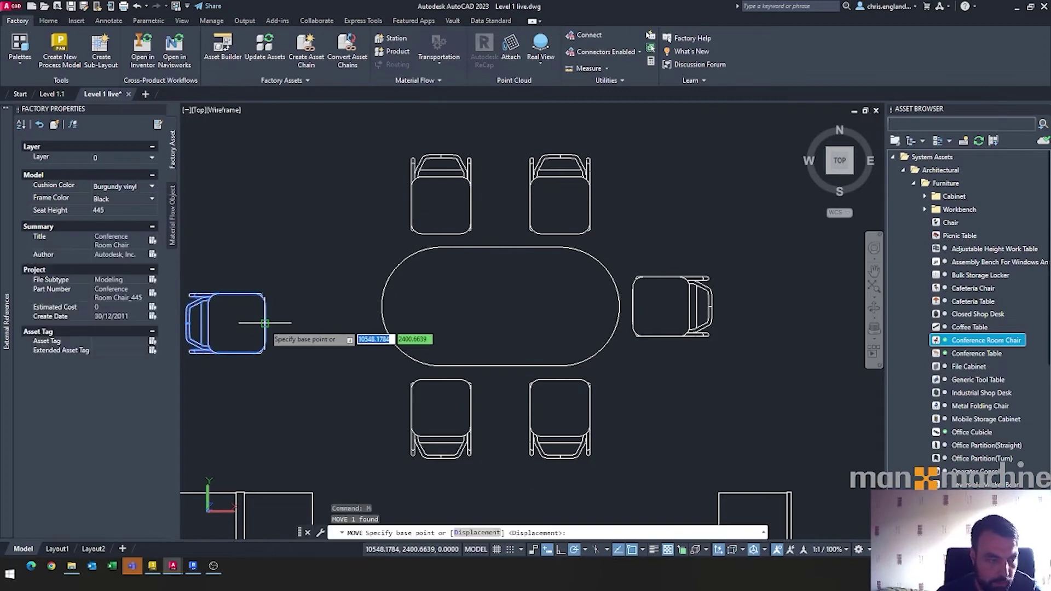
type("1")
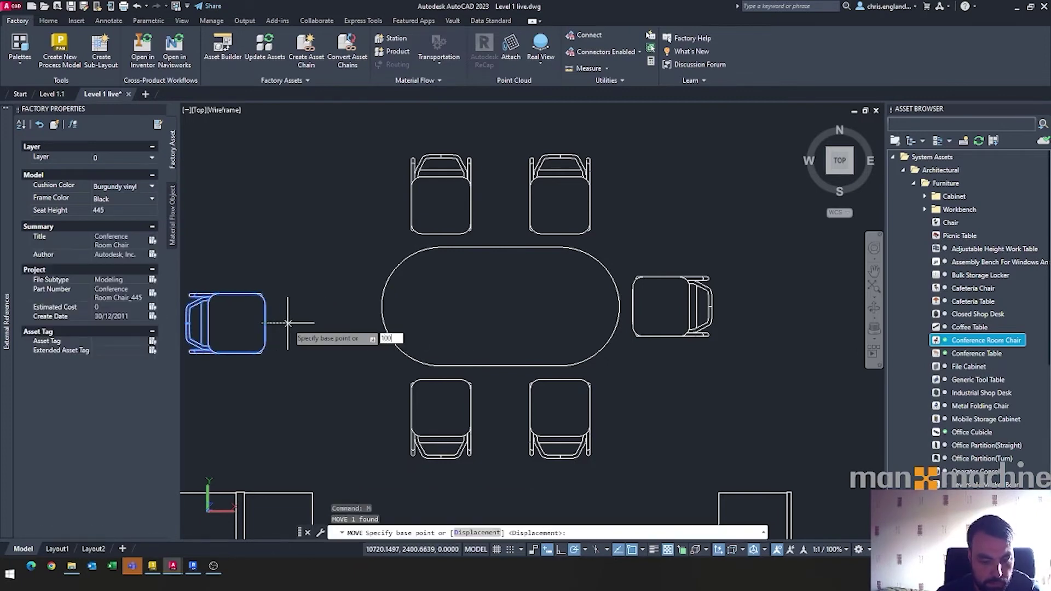
type("00")
key("Return")
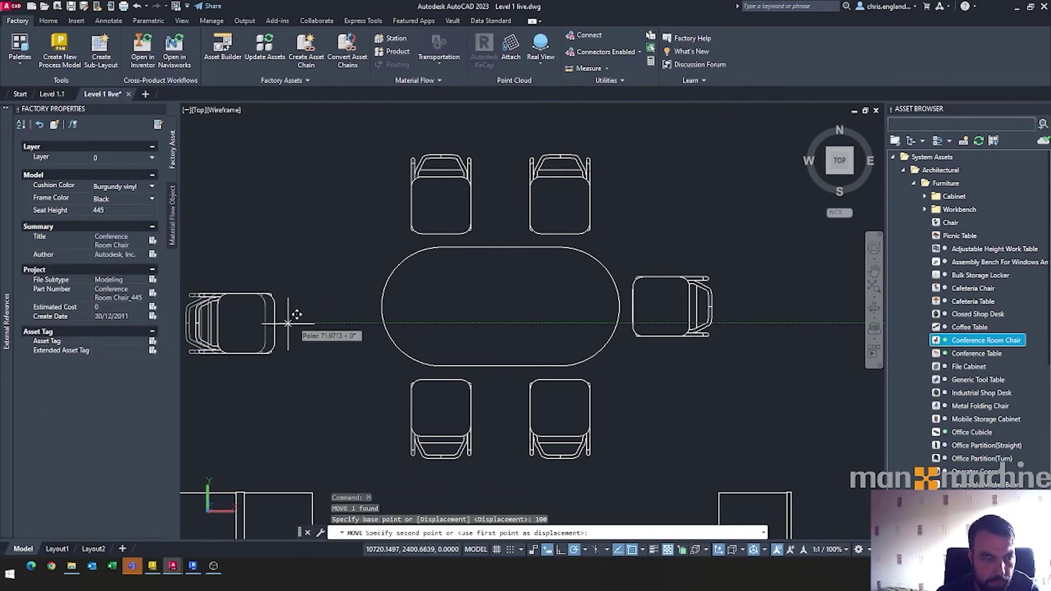
left_click(381, 306)
Move the upper-left conference chair 100 horizontally to the right, toward the table's middle.
left_click(498, 214)
left_click(421, 192)
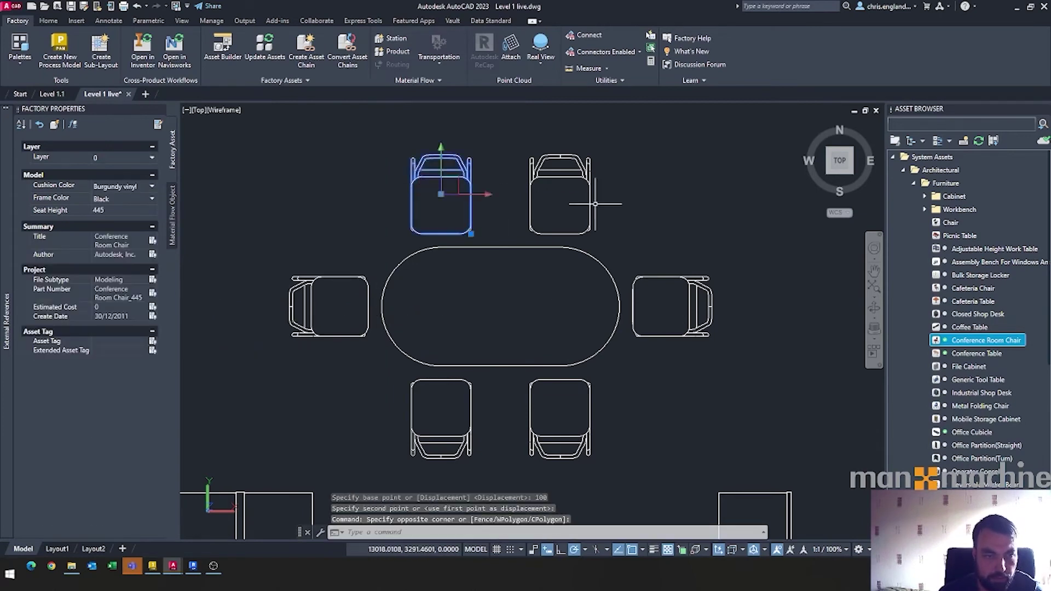
type("m")
key("Return")
left_click(683, 222)
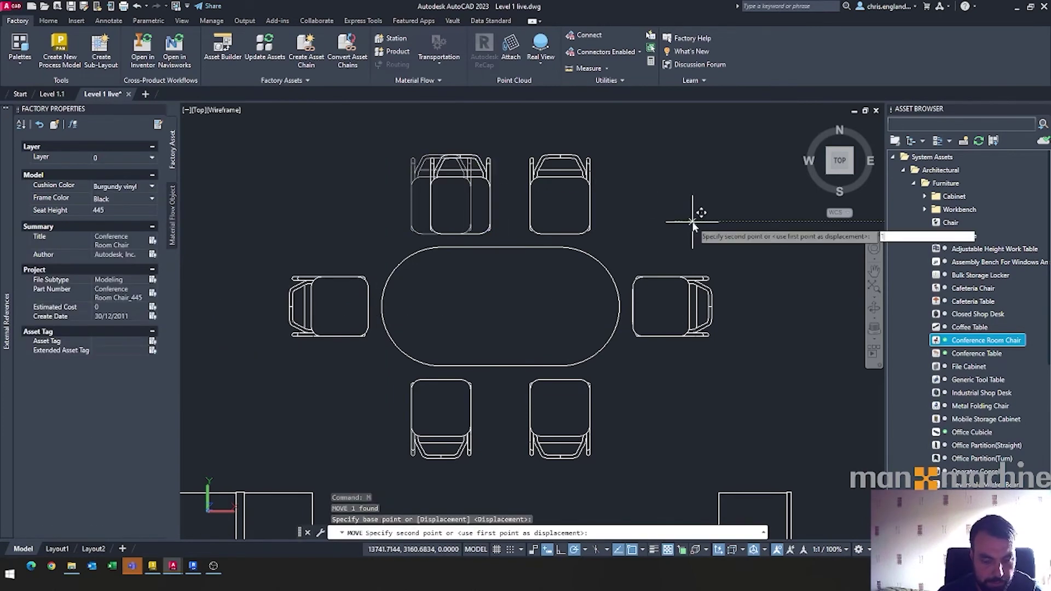
key("Return")
Move the upper-right conference chair 100 horizontally to the left, toward the table's middle.
left_click(631, 224)
left_click(554, 198)
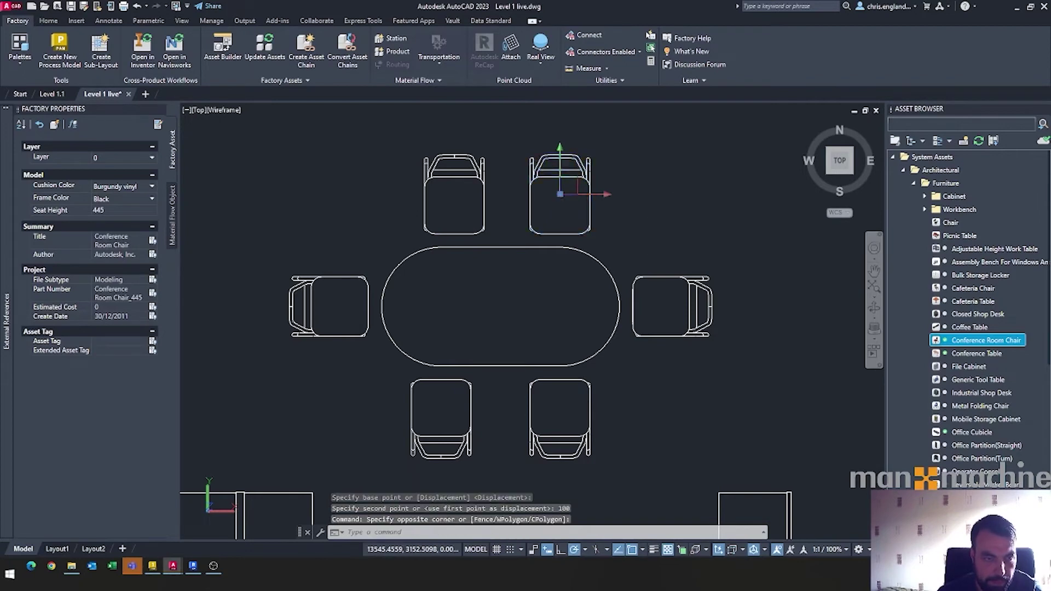
key("Return")
left_click(680, 219)
type("100")
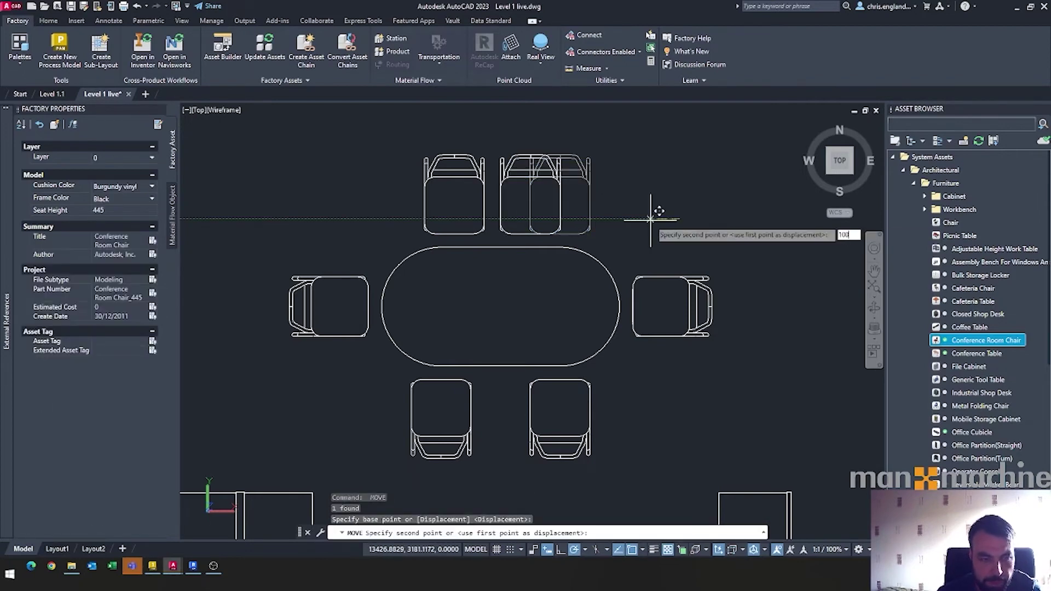
key("Return")
Move the lower-right conference chair 100 horizontally to the left, toward the table's middle.
left_click(633, 425)
left_click(539, 395)
key("Return")
left_click(707, 408)
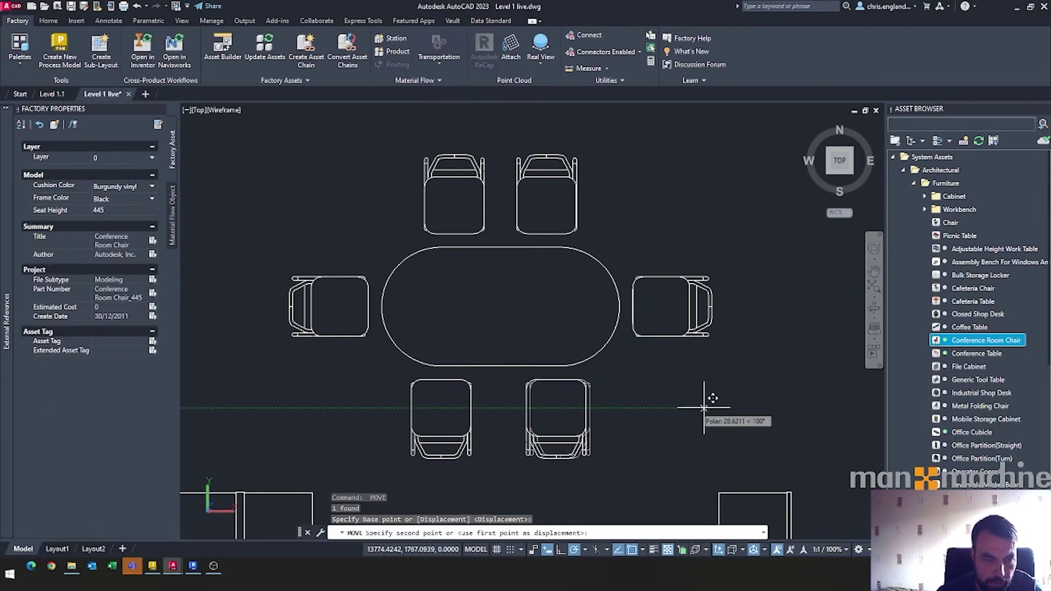
type("100")
key("Return")
Move the lower-left conference chair 100 horizontally to the right, toward the table's middle.
left_click(508, 426)
left_click(436, 409)
key("Return")
left_click(661, 402)
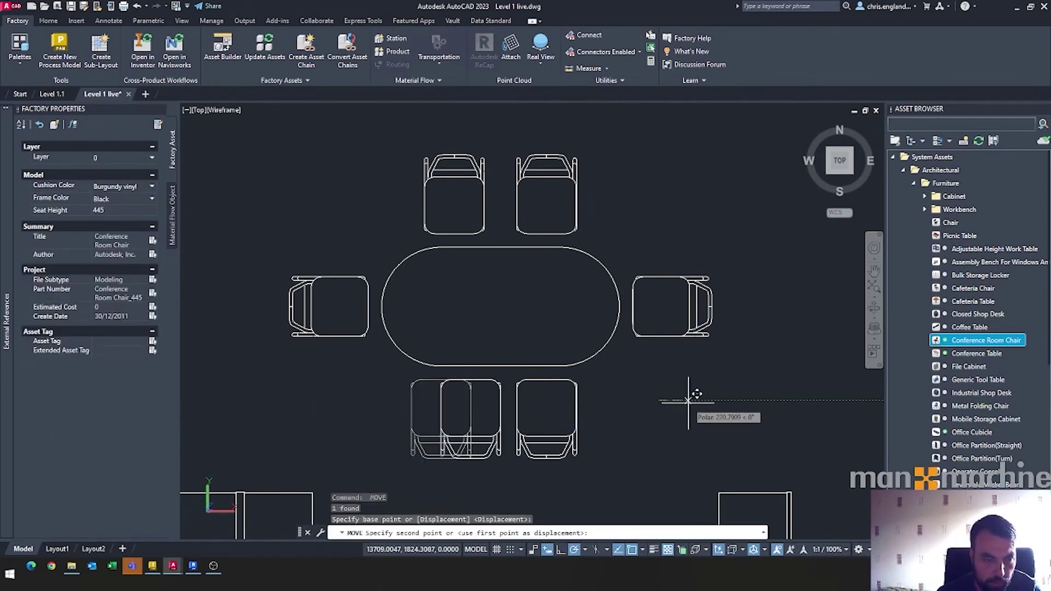
type("100")
key("Return")
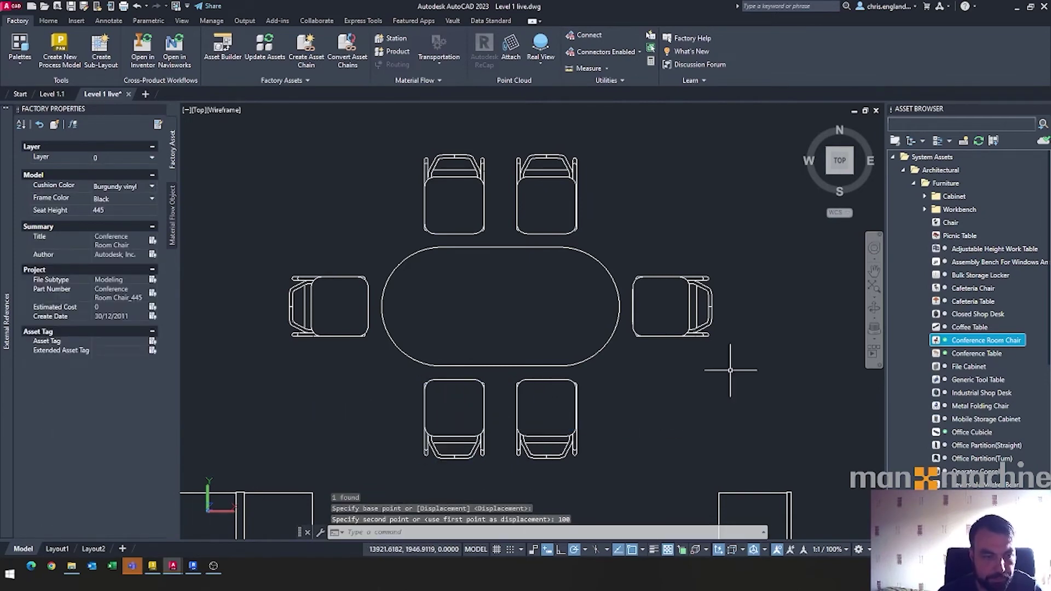
Save the Level 1 live drawing and open it in Inventor to sync the conference furniture into the 3D layout.
scroll(591, 257, "down", 5)
middle_click_drag(571, 289, 550, 258)
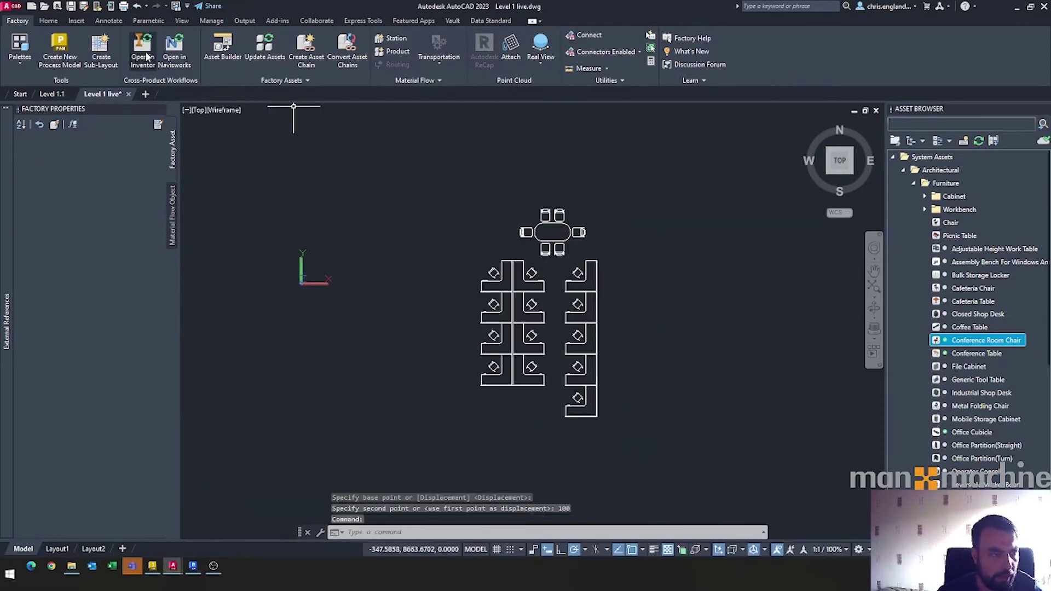
left_click(71, 6)
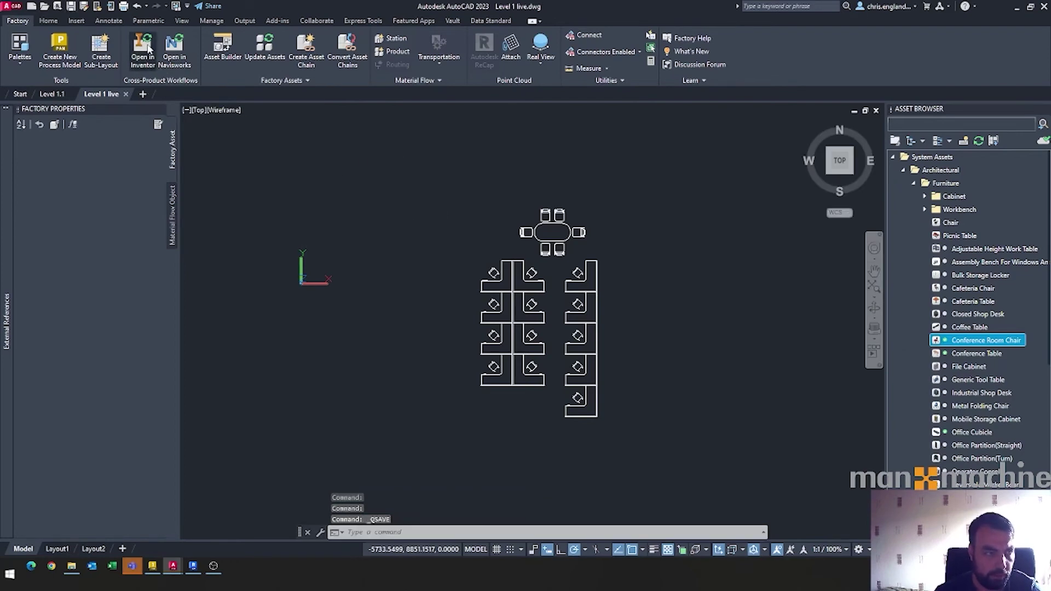
left_click(149, 49)
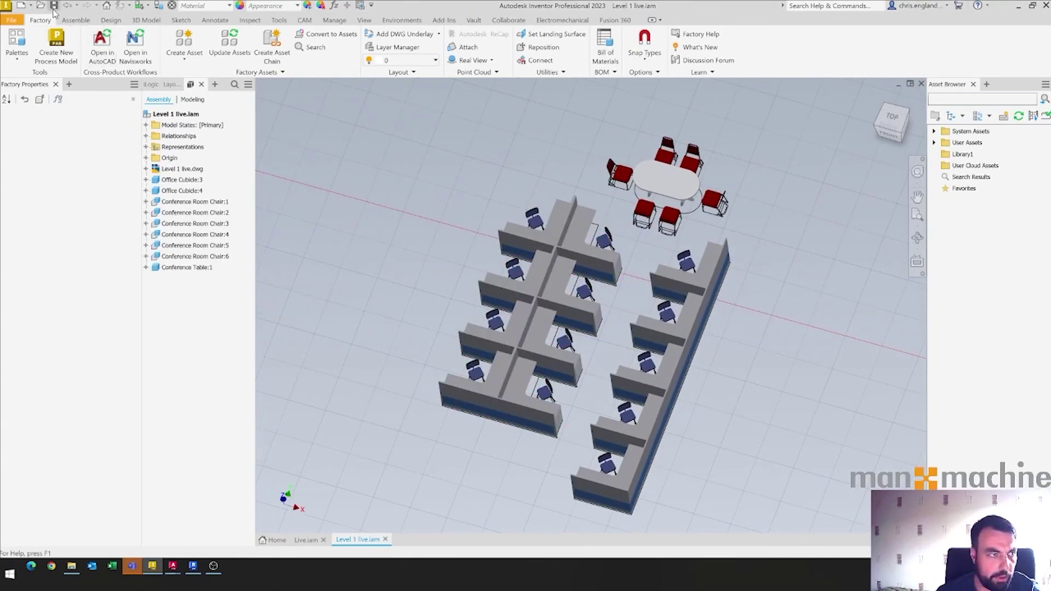
Examine the conference table, chairs and office cubicles inside the building in the Live.iam assembly, then collapse the Level 1 live component.
left_click(306, 540)
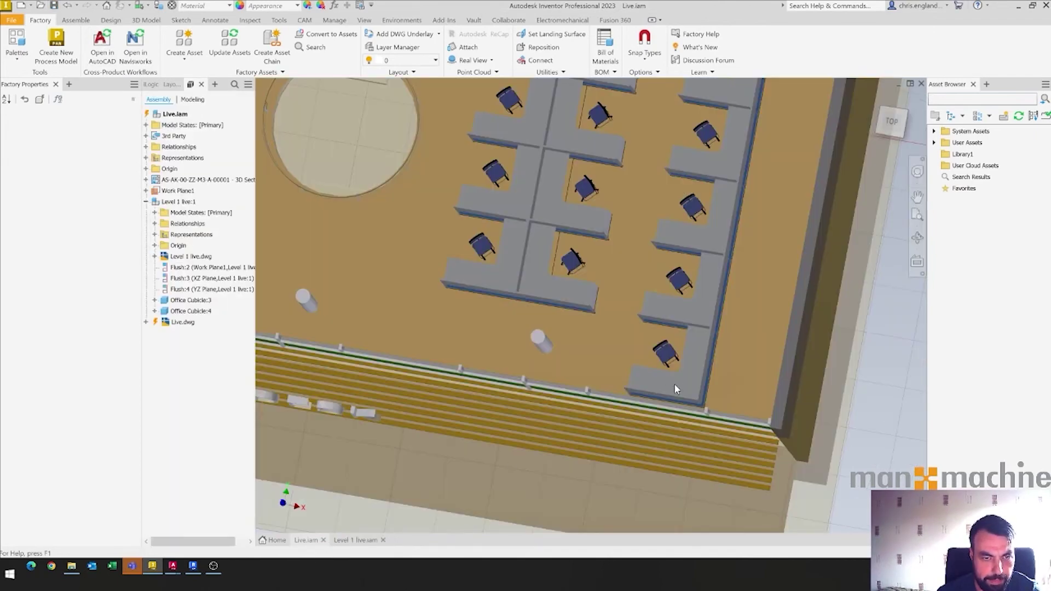
scroll(675, 389, "down", 3)
middle_click_drag(604, 334, 623, 121, "shift")
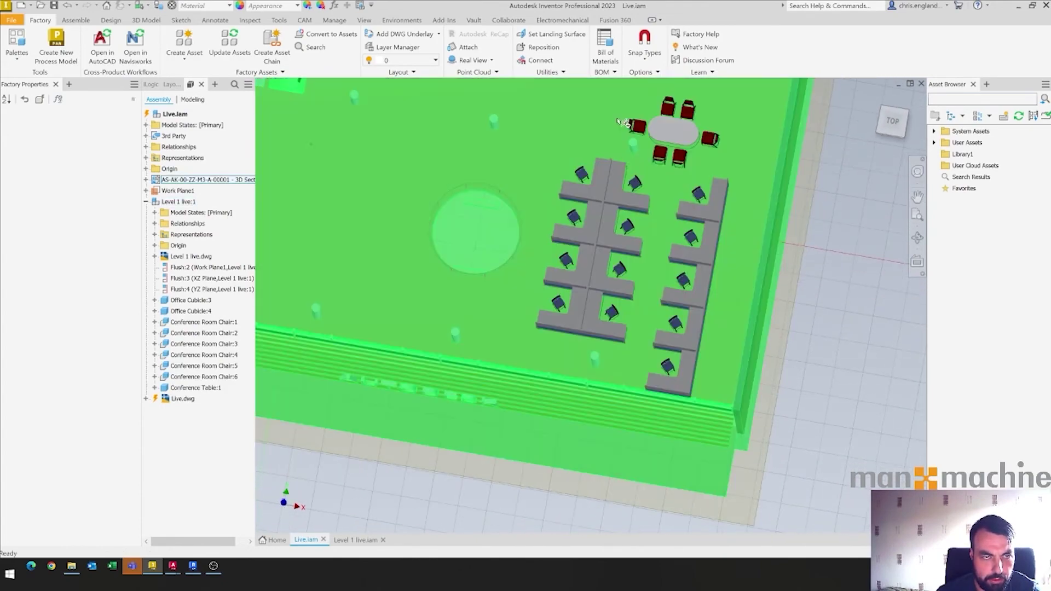
scroll(637, 127, "up", 5)
scroll(656, 219, "down", 6)
scroll(676, 298, "up", 2)
middle_click_drag(677, 298, 756, 258, "shift")
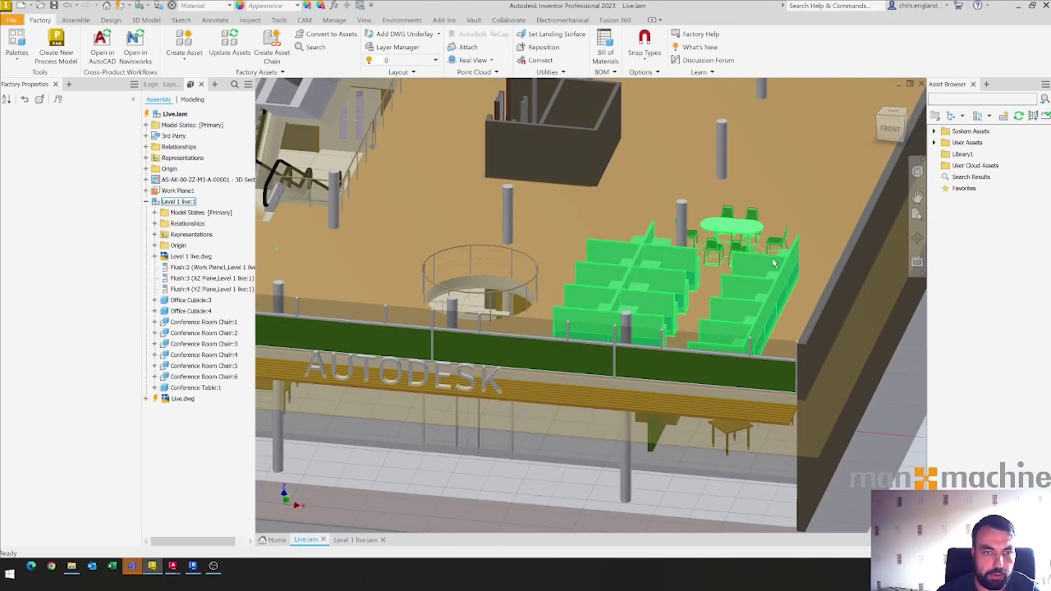
scroll(772, 264, "down", 8)
middle_click_drag(702, 289, 448, 280, "shift")
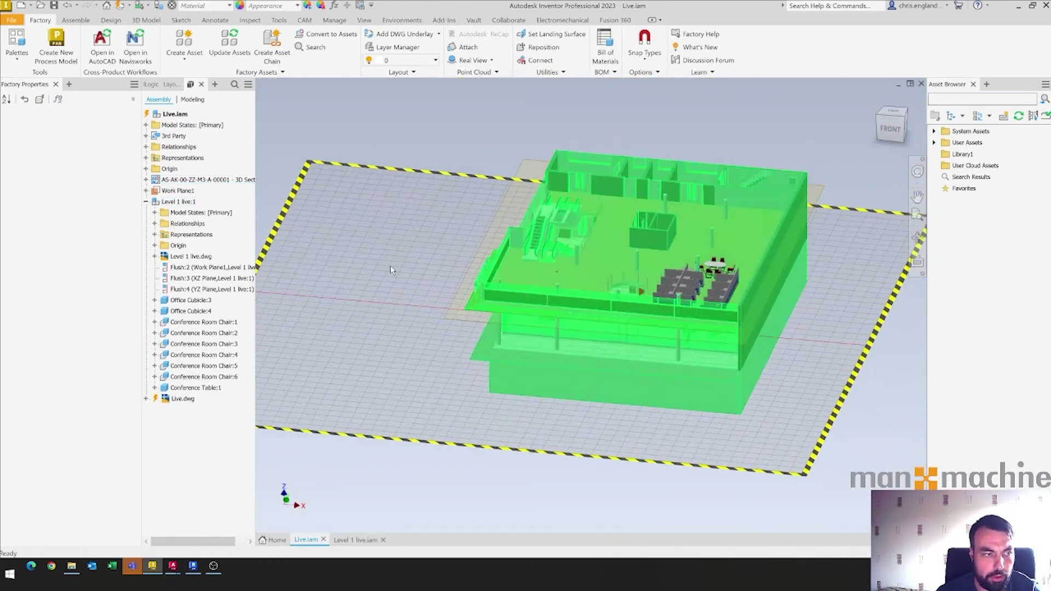
left_click(146, 202)
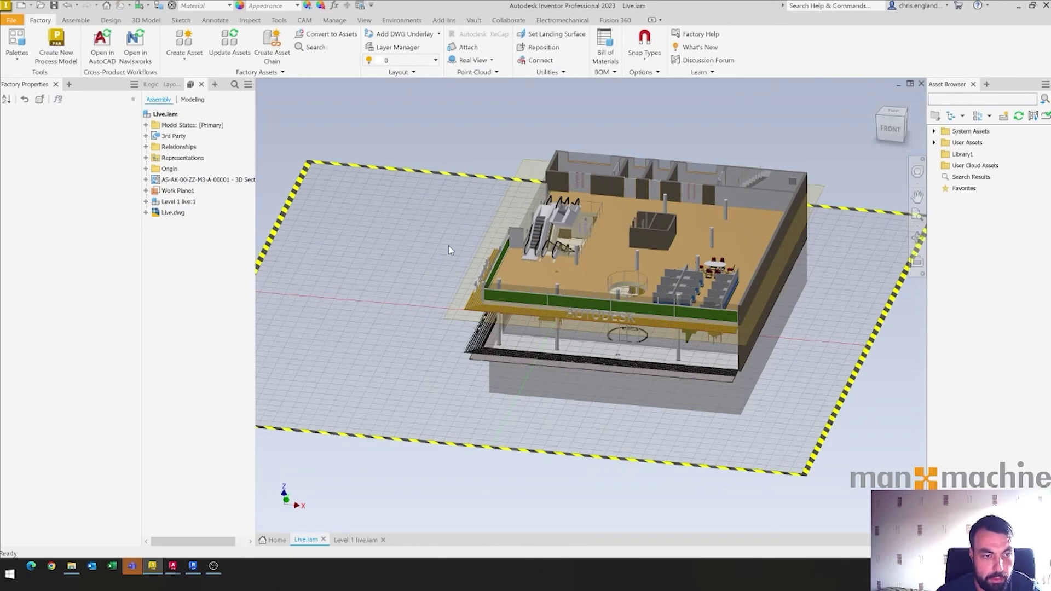
Start a Simplify of Live.iam with Revit Model (RVT) output and exclude the imported building model from it.
scroll(471, 248, "up", 2)
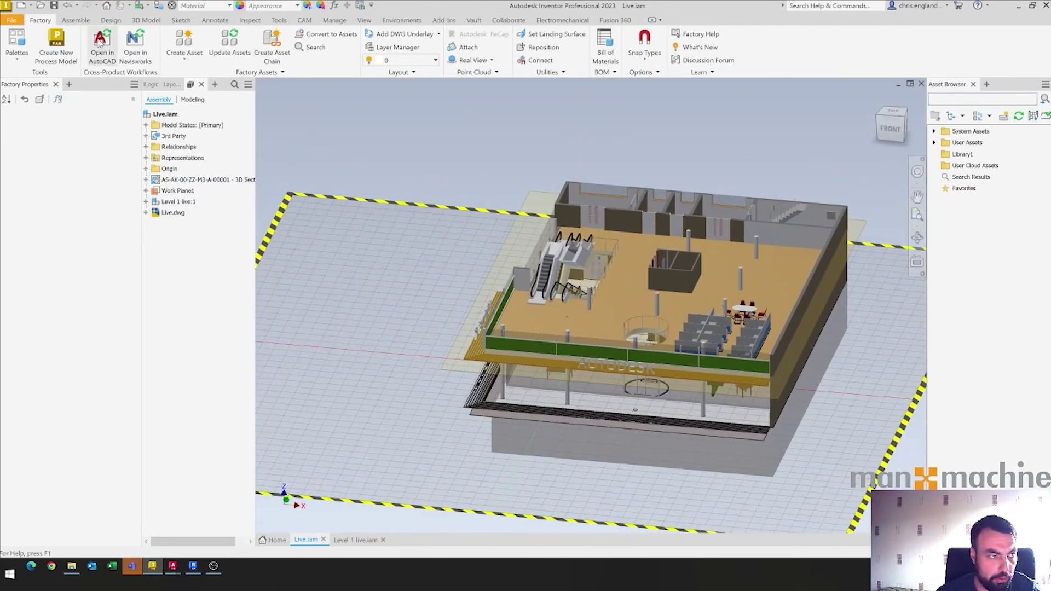
left_click(76, 20)
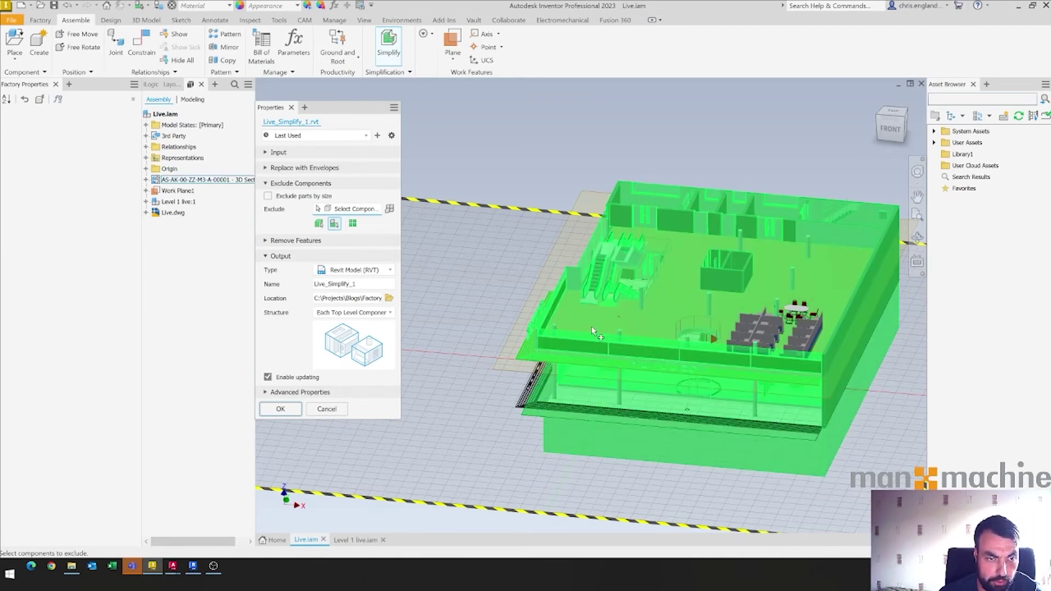
left_click(591, 327)
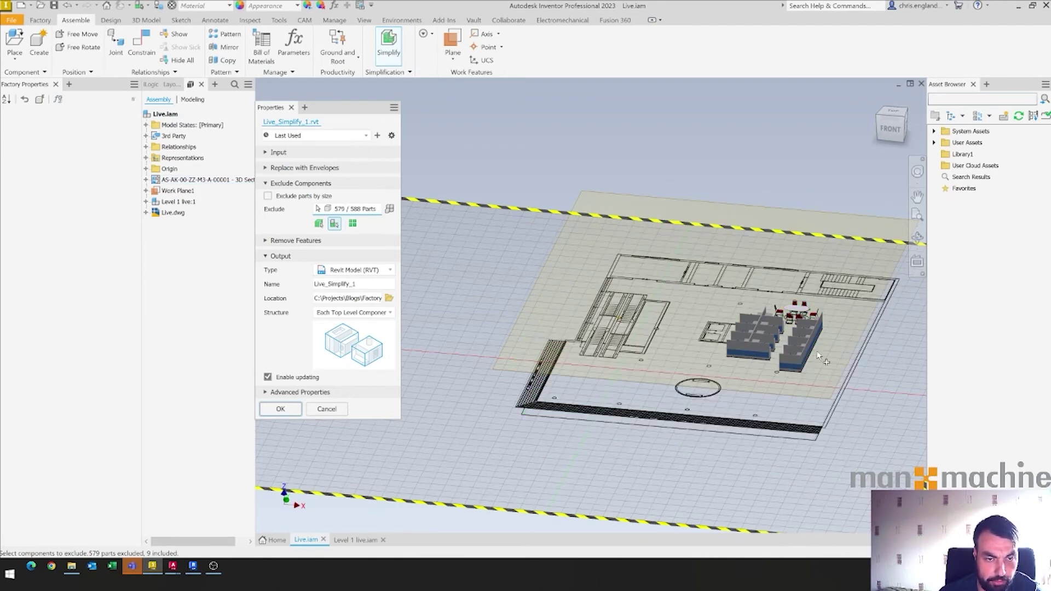
middle_click_drag(730, 269, 693, 285)
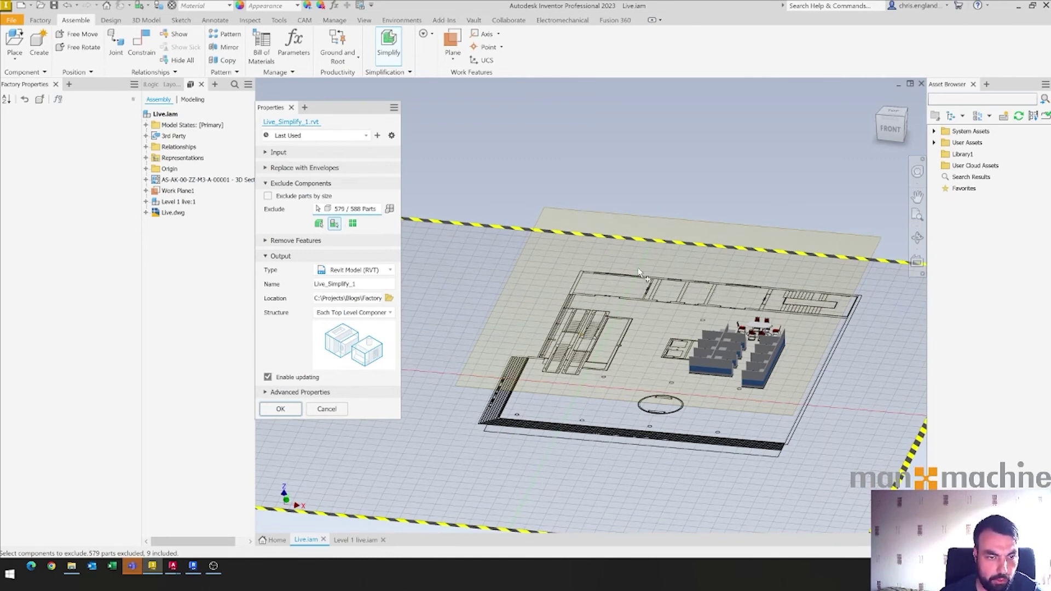
middle_click_drag(616, 275, 618, 252)
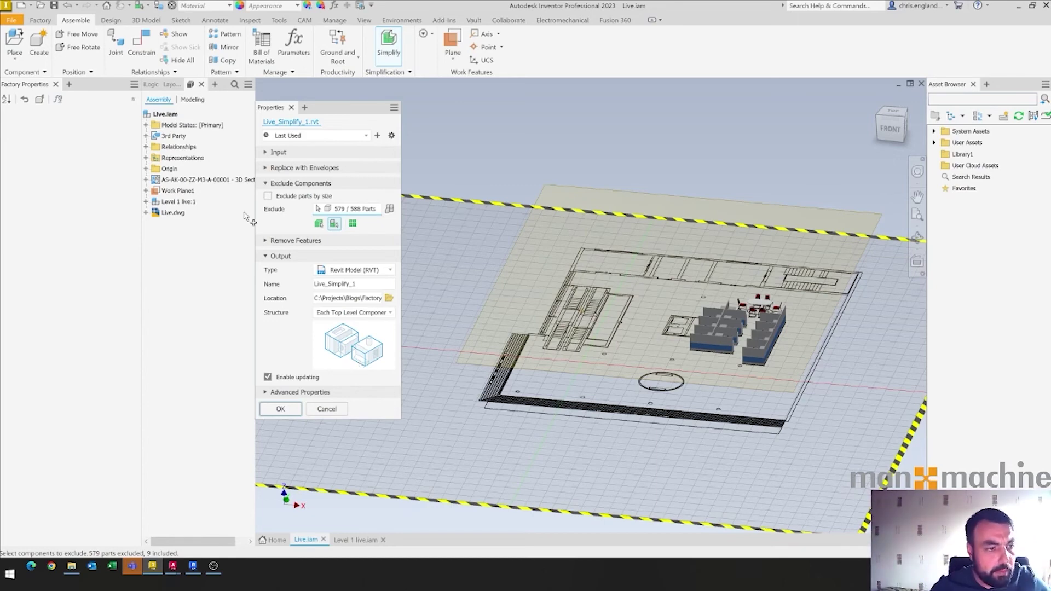
Name the Revit output office live in the Factory Design Overview folder and create the simplified model.
left_click(388, 298)
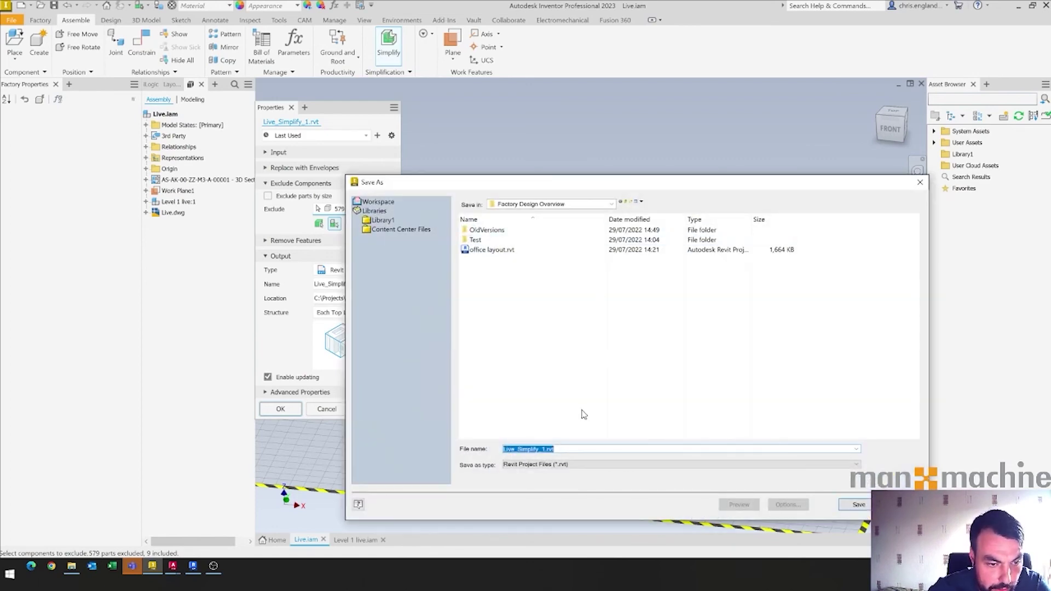
type("off")
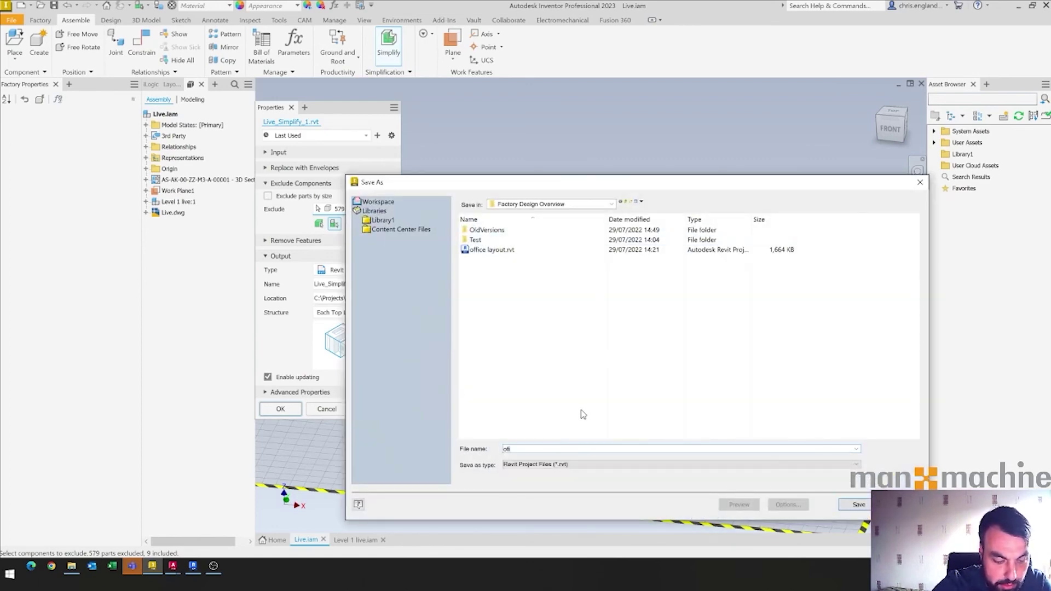
type("ice live")
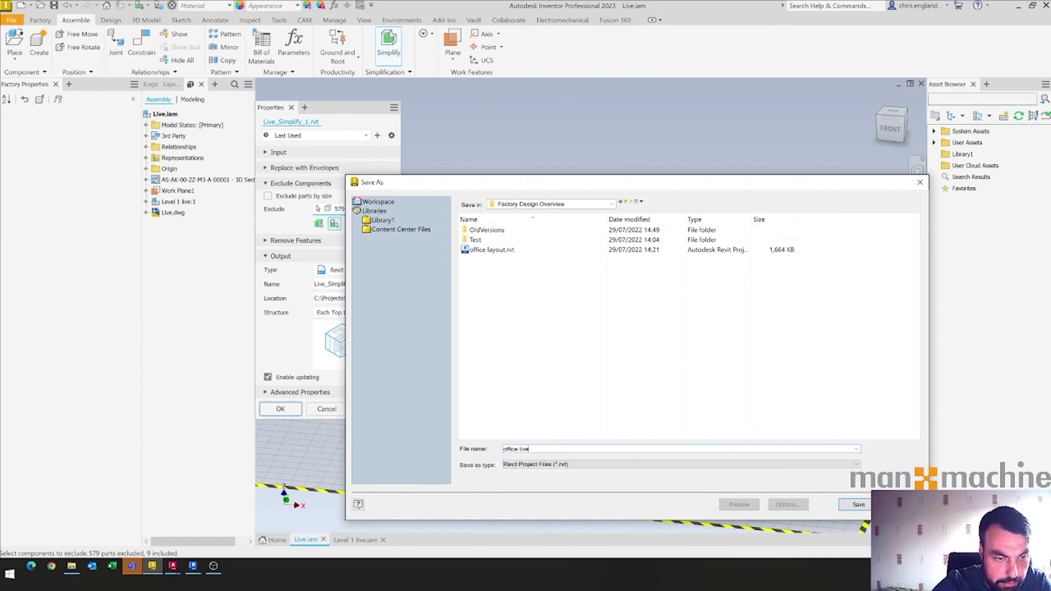
key("Return")
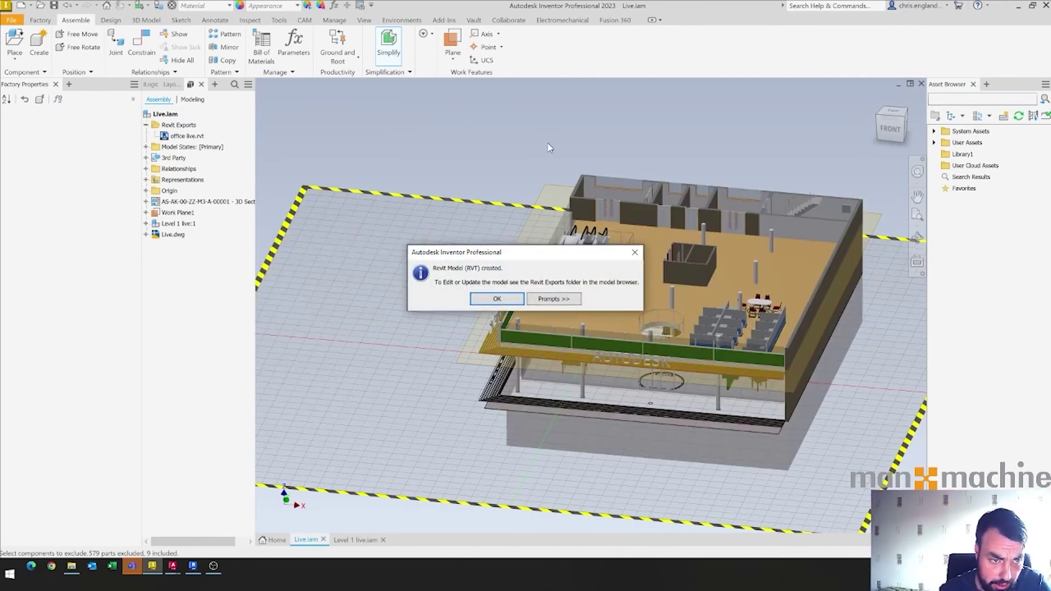
left_click(482, 301)
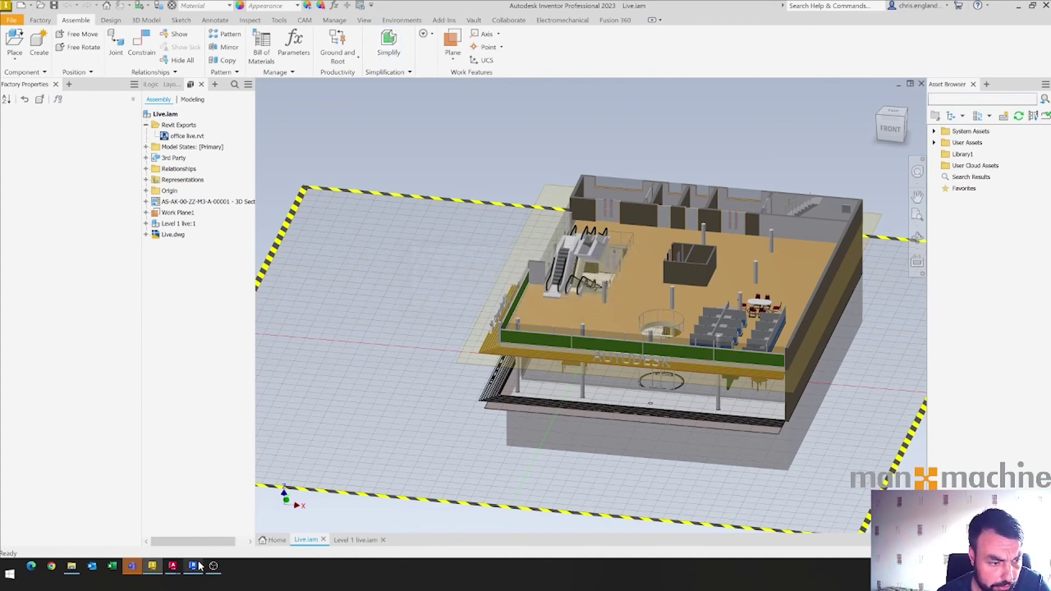
Switch to Revit and link the exported office live.rvt model into the building project, shown in the 3D Section view.
left_click(196, 520)
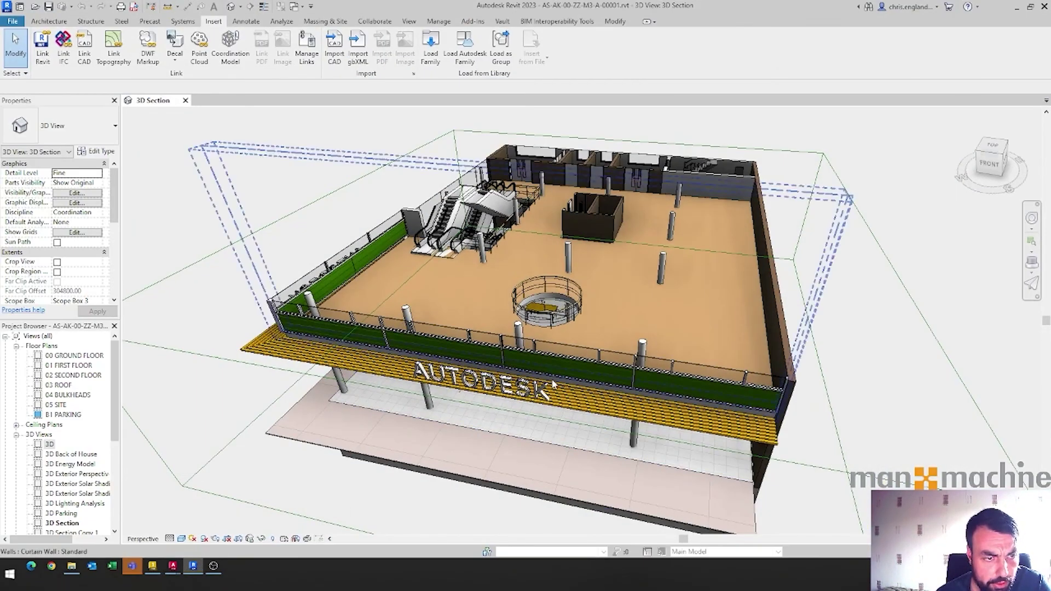
scroll(554, 385, "down", 5)
middle_click_drag(440, 374, 470, 363, "shift")
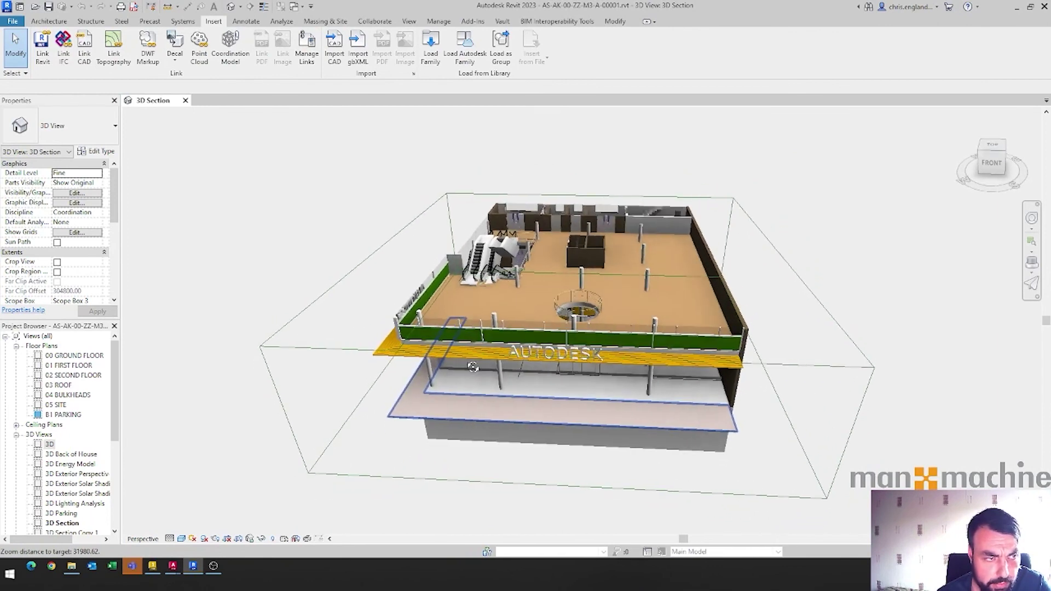
left_click(48, 50)
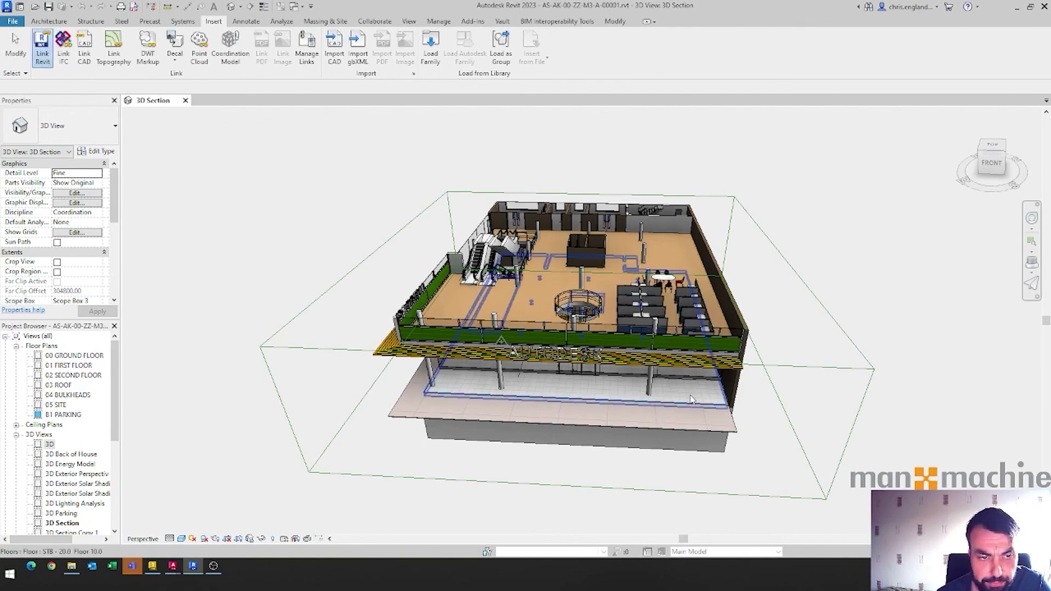
Examine the linked office cubicles and conference furniture on the building's upper floor from several angles.
middle_click_drag(879, 327, 870, 372, "shift")
scroll(838, 368, "up", 3)
middle_click_drag(896, 378, 886, 344, "shift")
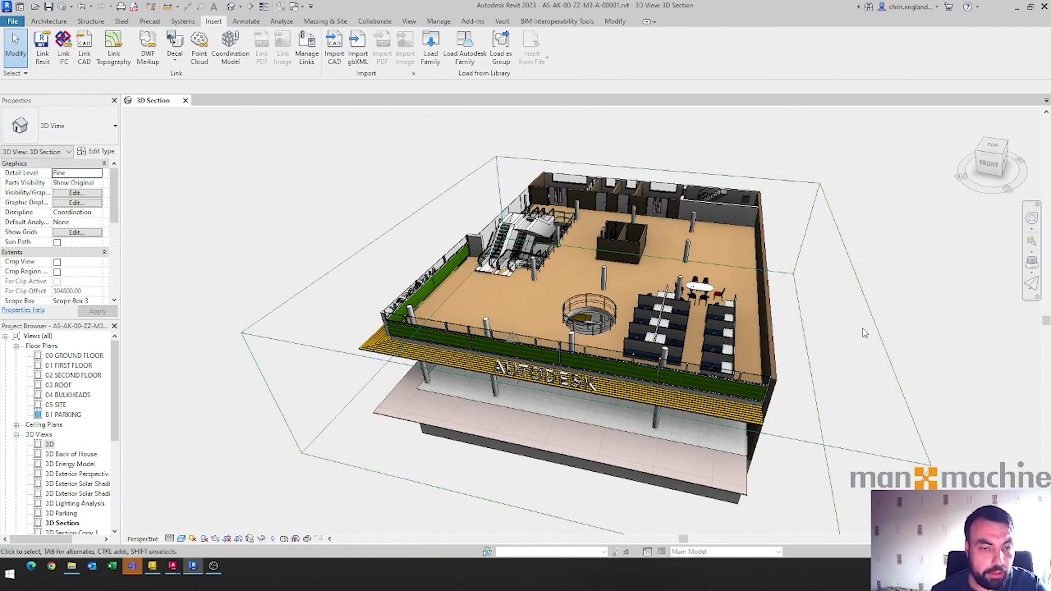
scroll(680, 308, "up", 3)
scroll(681, 308, "up", 1)
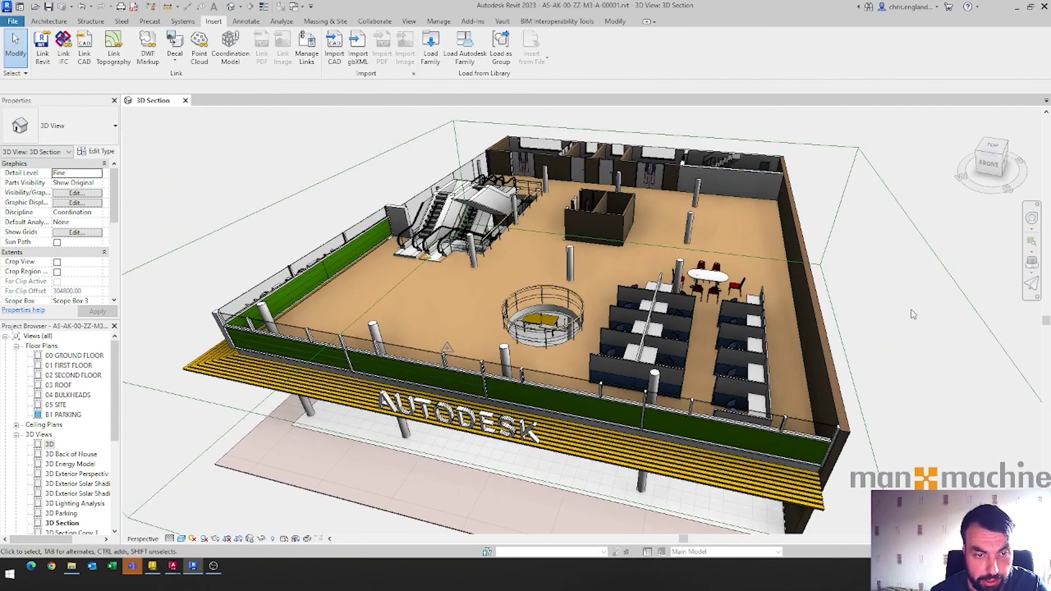
scroll(918, 317, "down", 3)
middle_click_drag(924, 307, 892, 328)
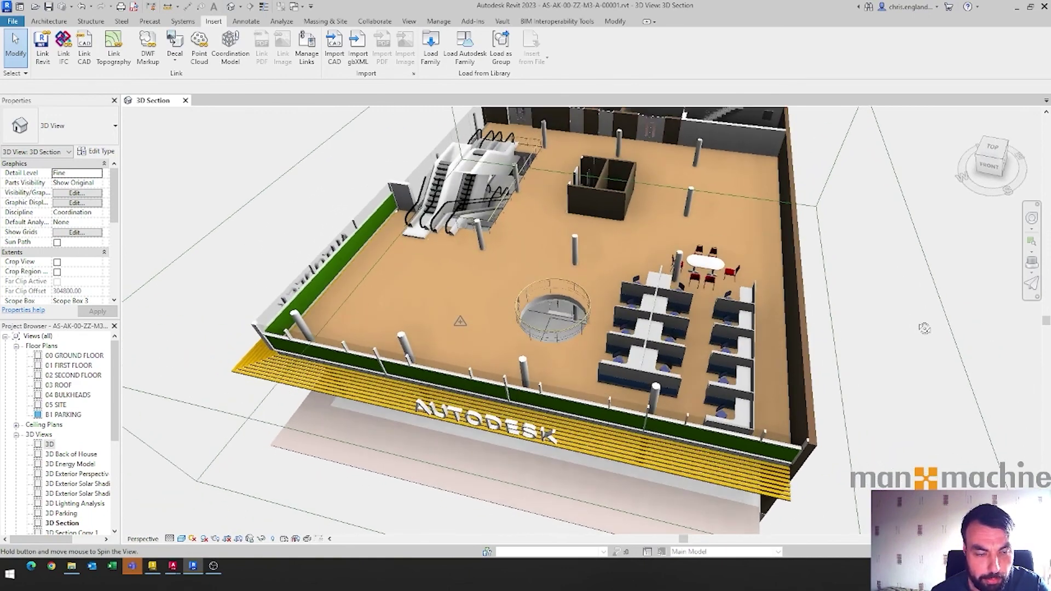